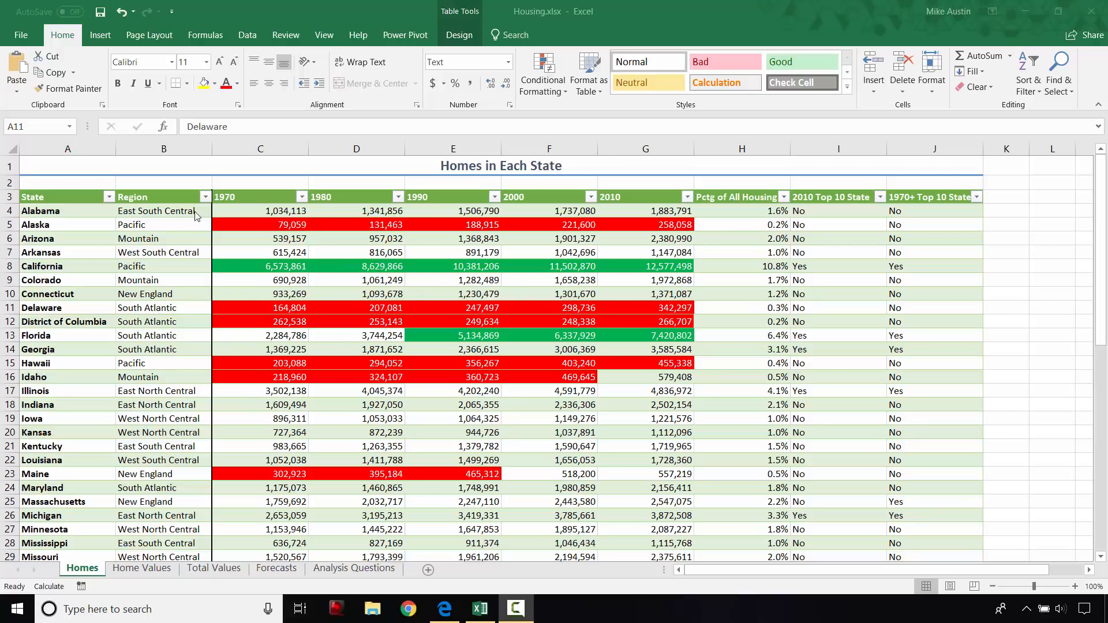
On the Home Values sheet, select the State range A3:A54 together with the 2010 range G3:G54
scroll(291, 376, down, 1)
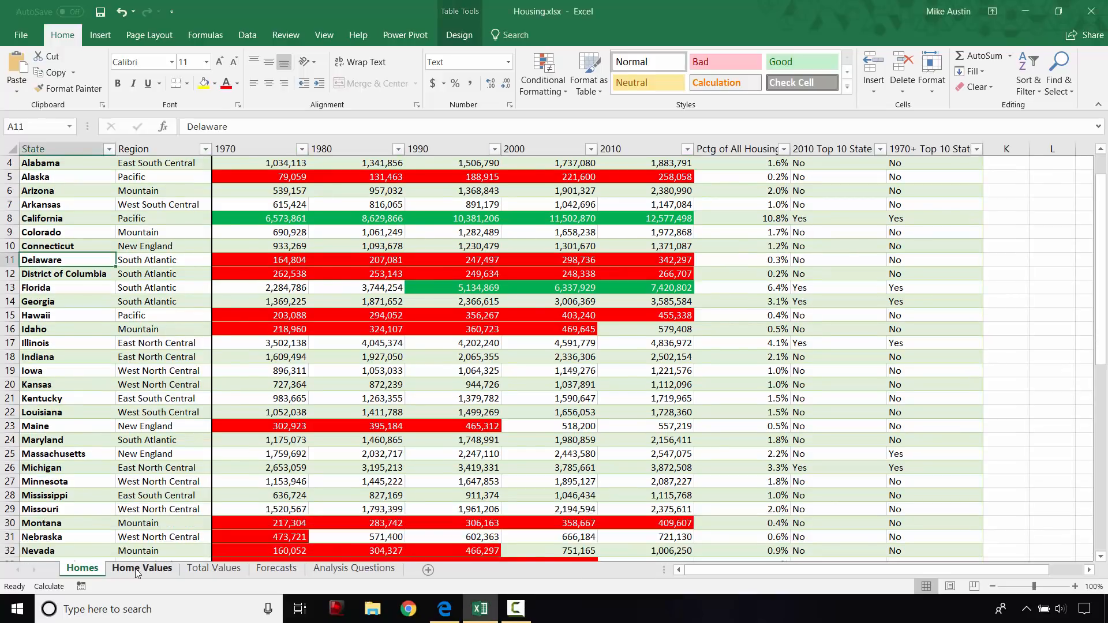
click(138, 569)
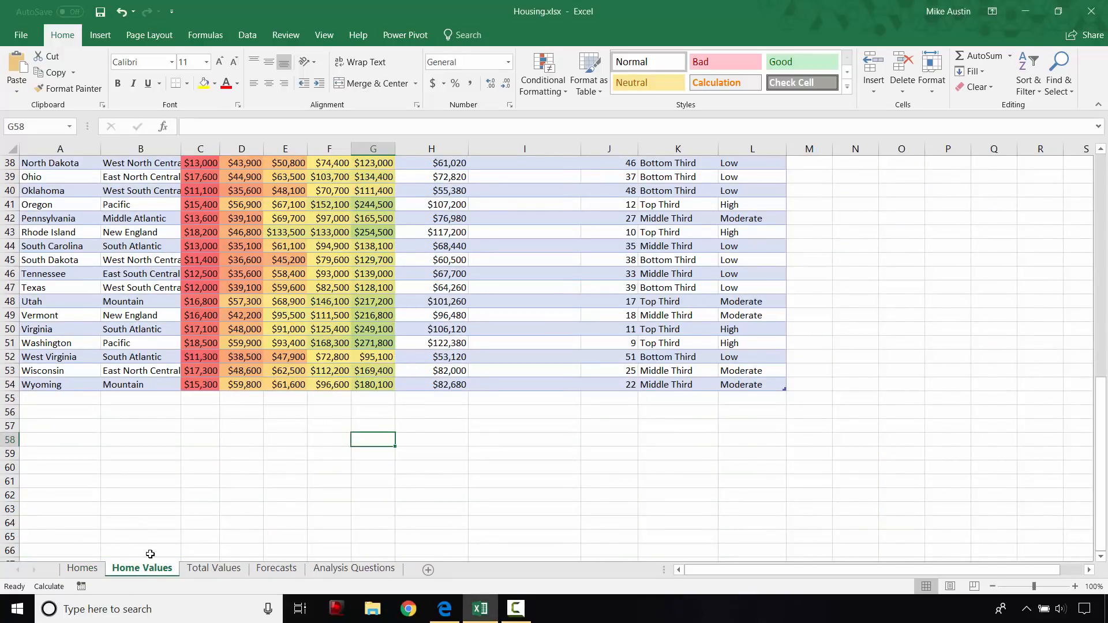
scroll(190, 554, up, 3)
scroll(191, 553, up, 9)
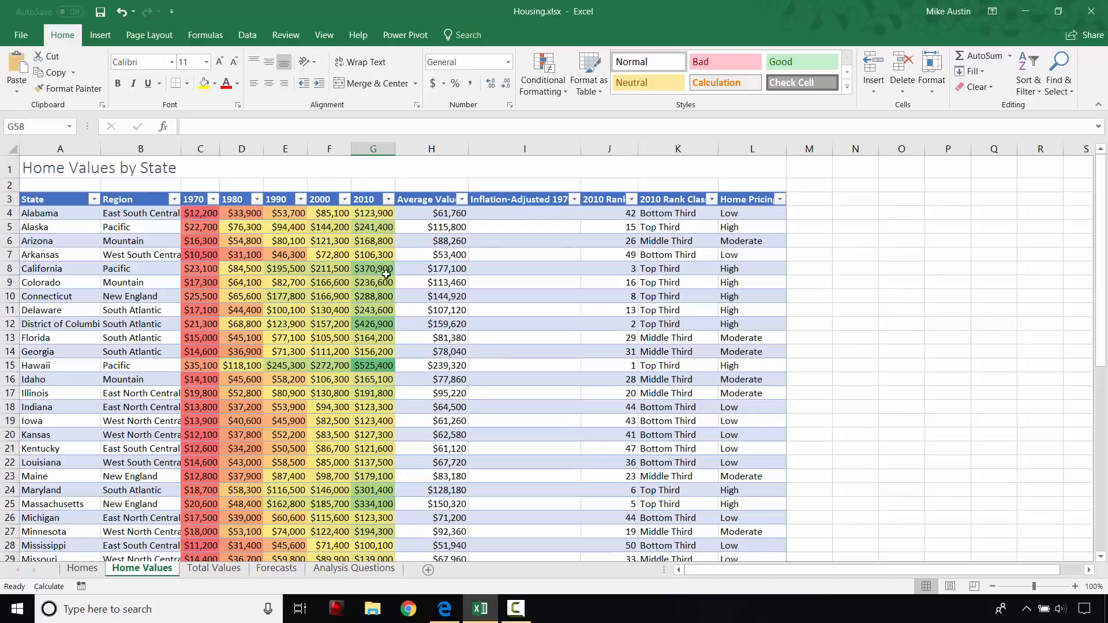
click(105, 40)
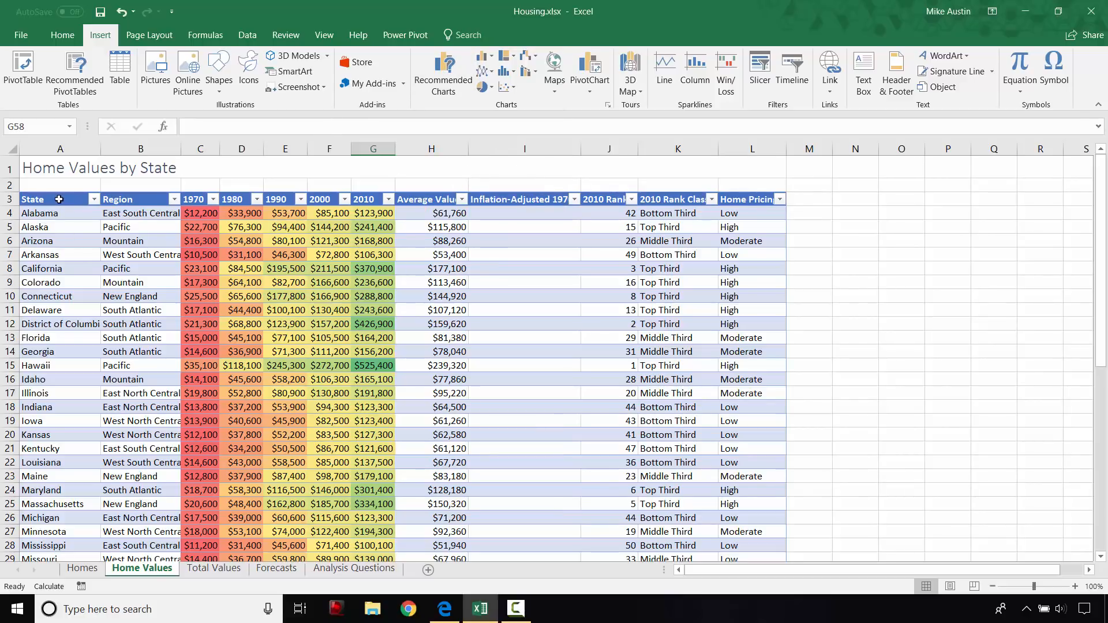
click(59, 199)
drag(57, 202, 52, 519)
scroll(305, 502, up, 9)
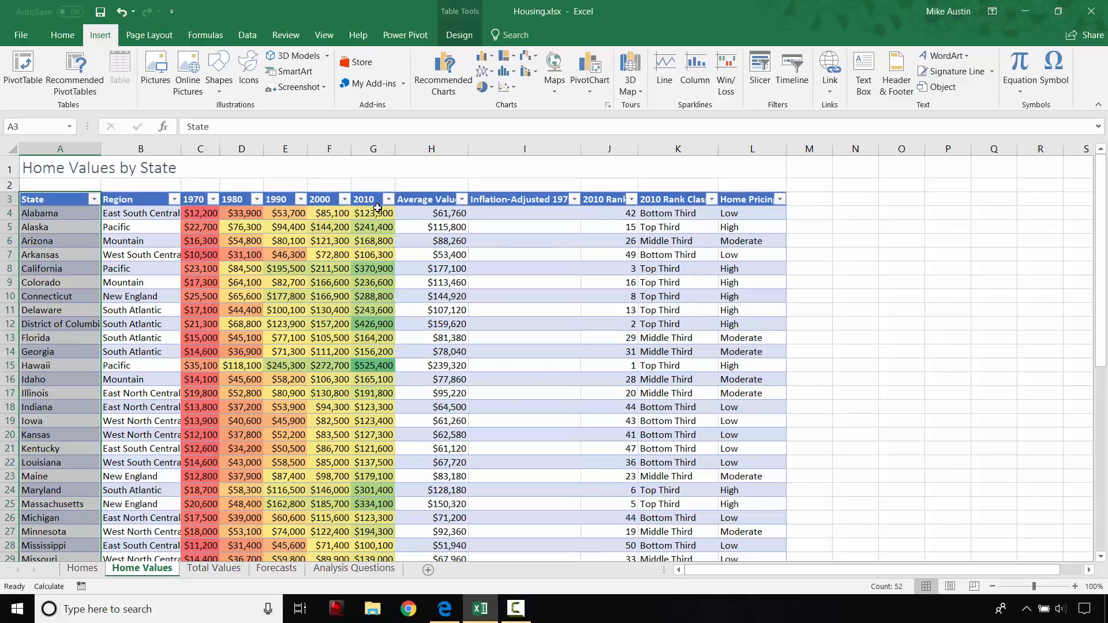
ctrl+click(373, 200)
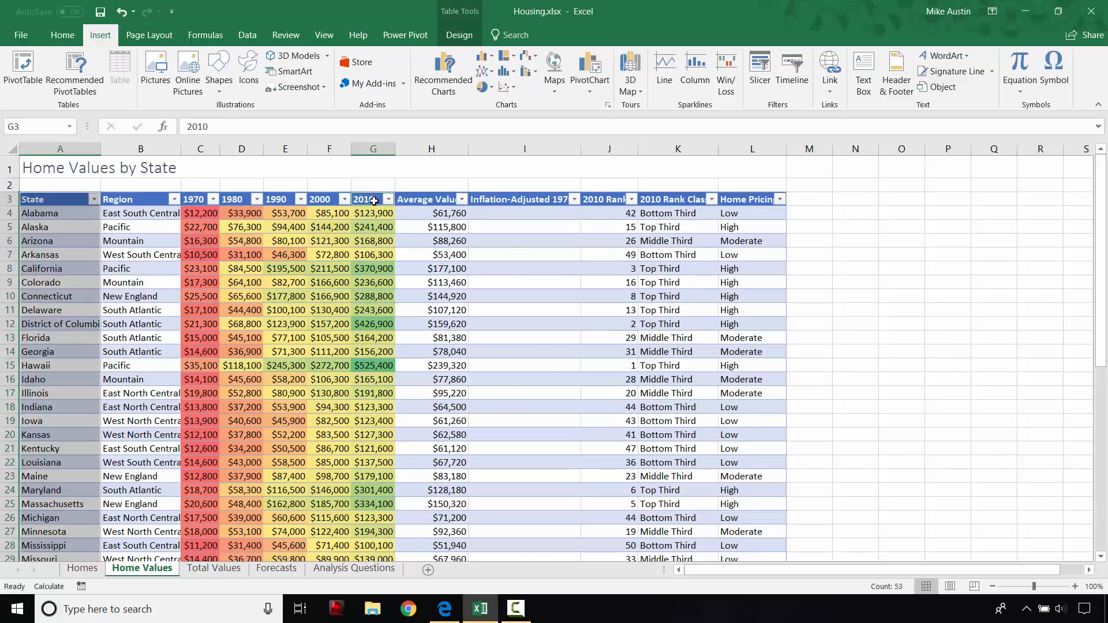
drag(373, 202, 379, 521)
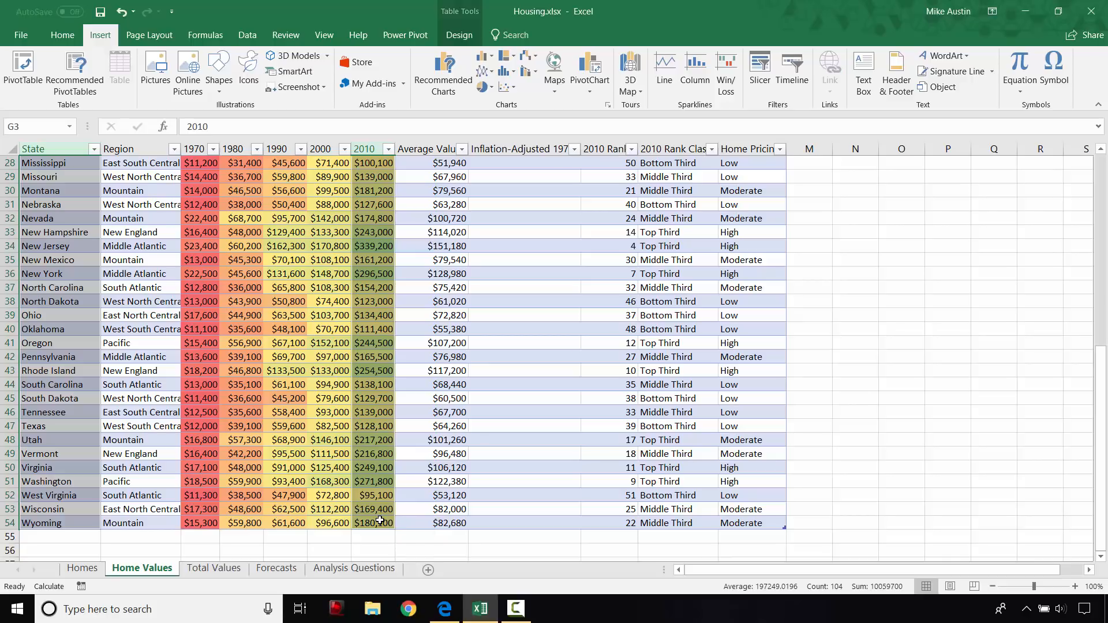
scroll(386, 515, up, 9)
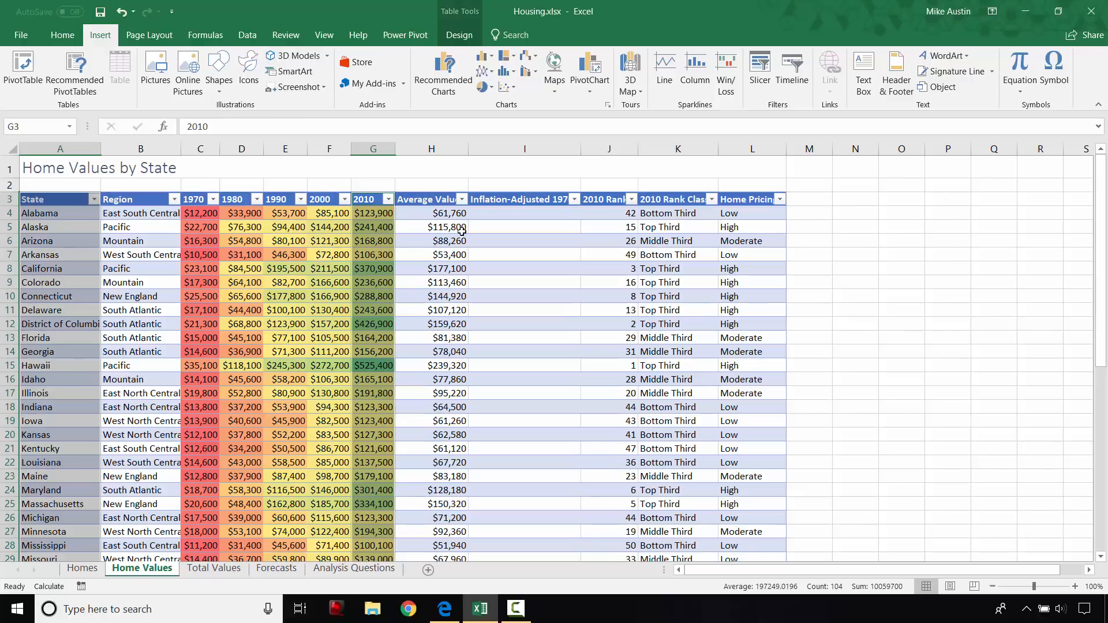
Compare the recommended charts for the selected data and insert the Clustered Column chart
click(452, 94)
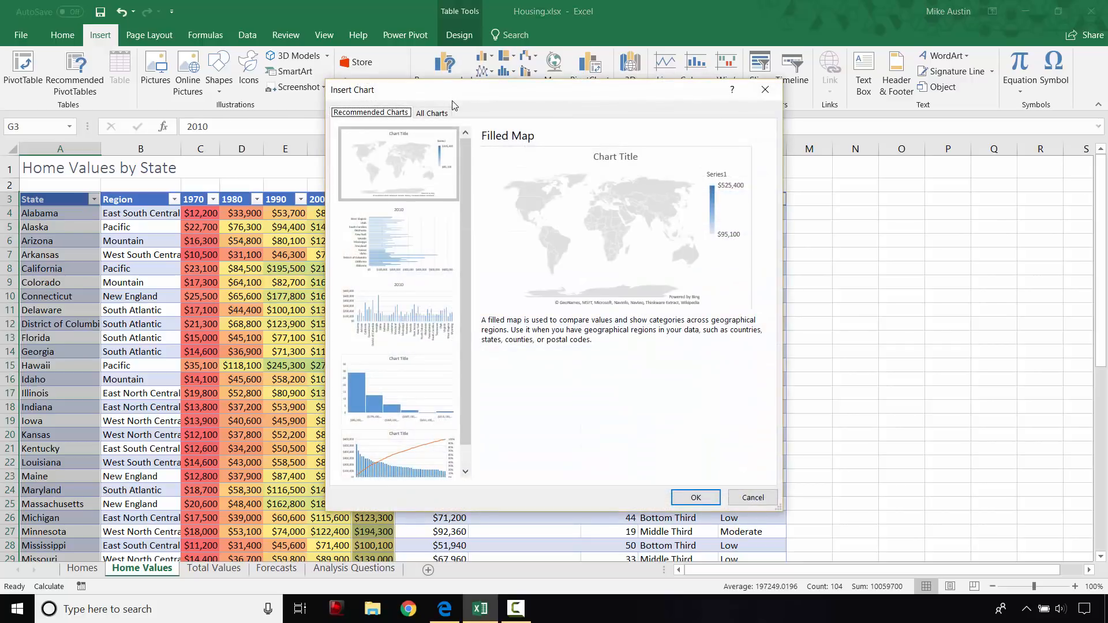
click(434, 244)
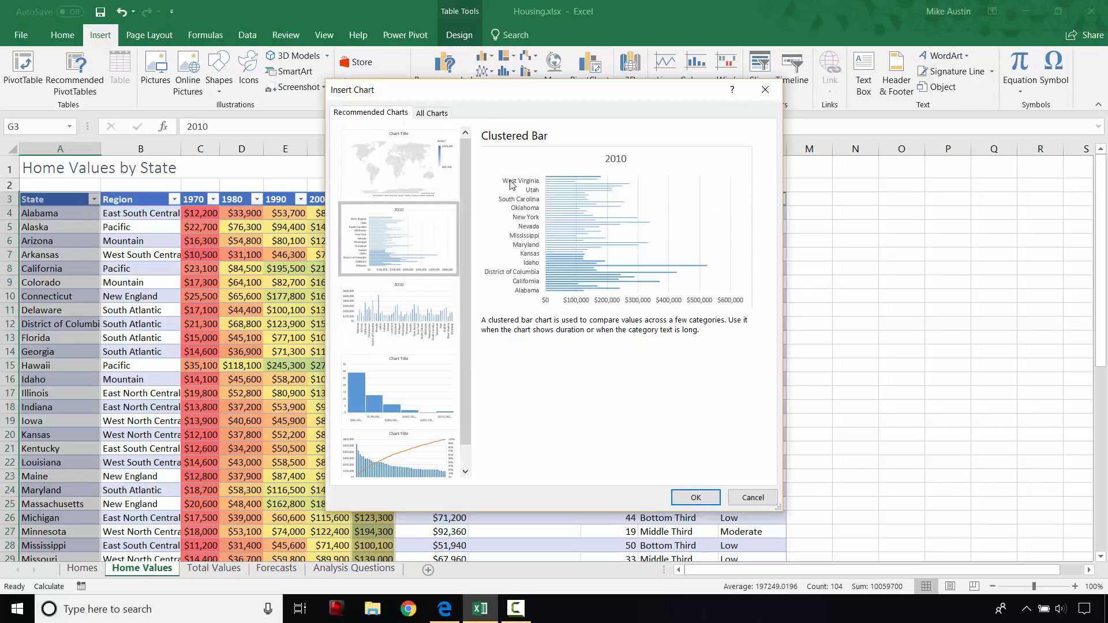
click(423, 329)
click(397, 395)
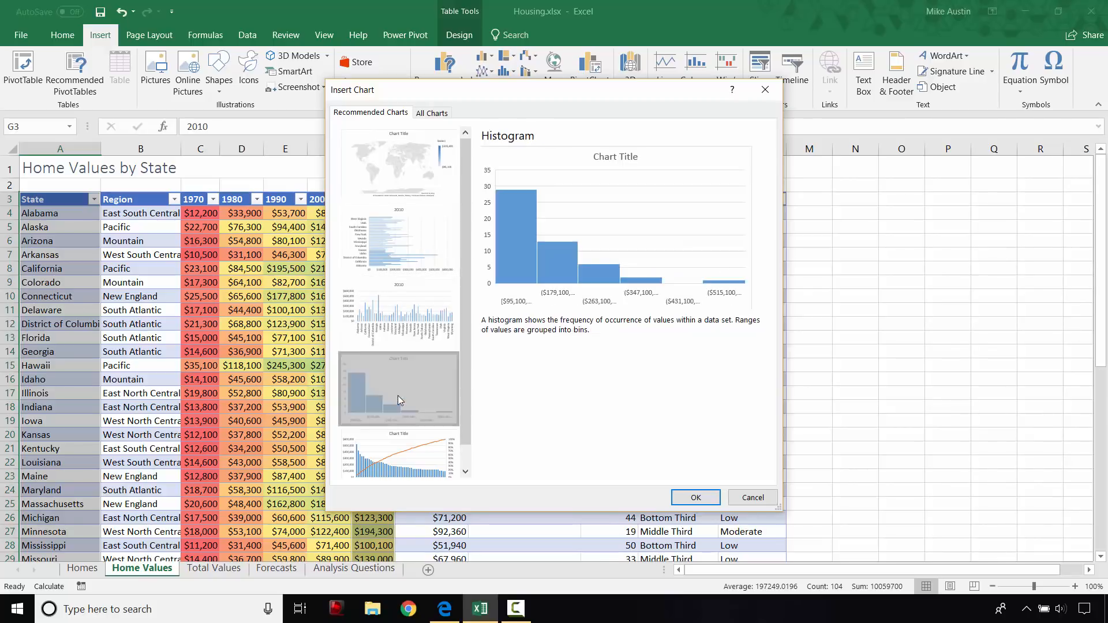
click(392, 234)
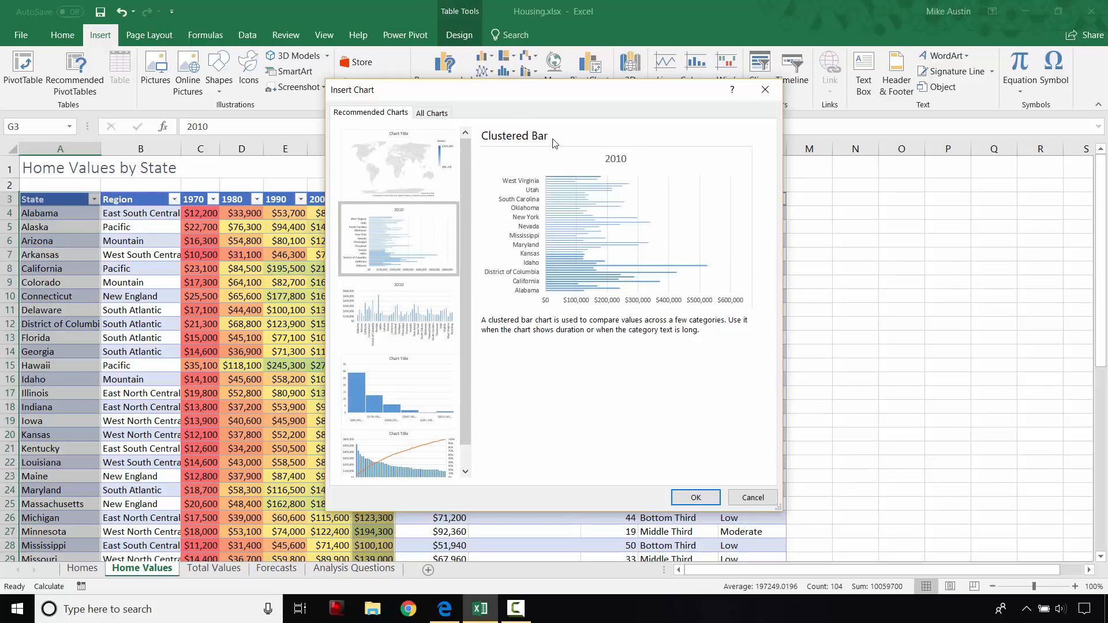
click(413, 323)
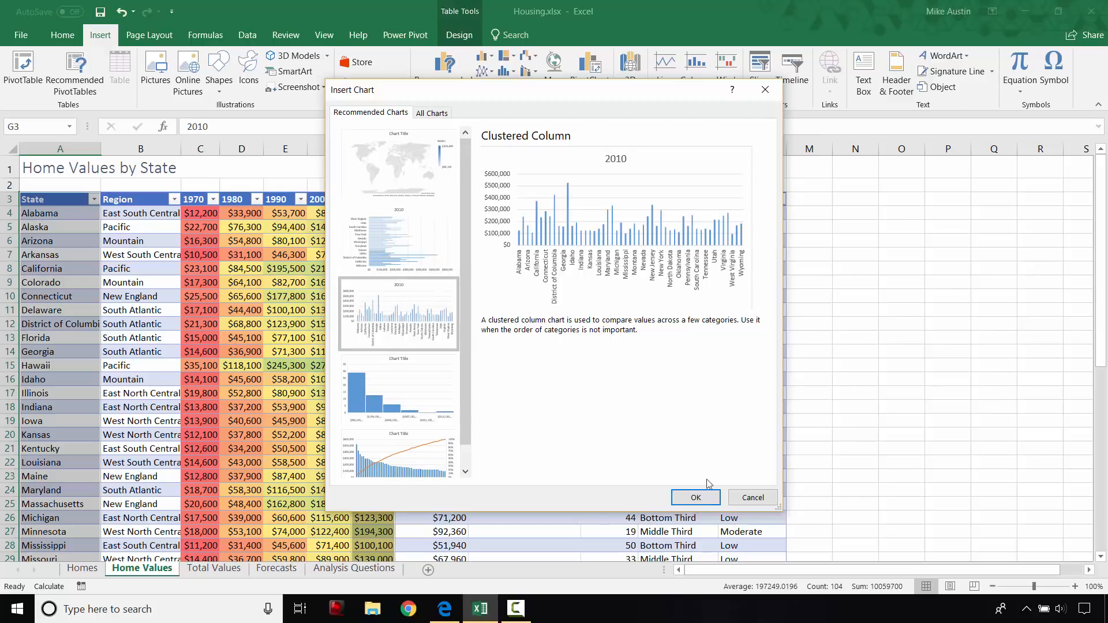
click(696, 497)
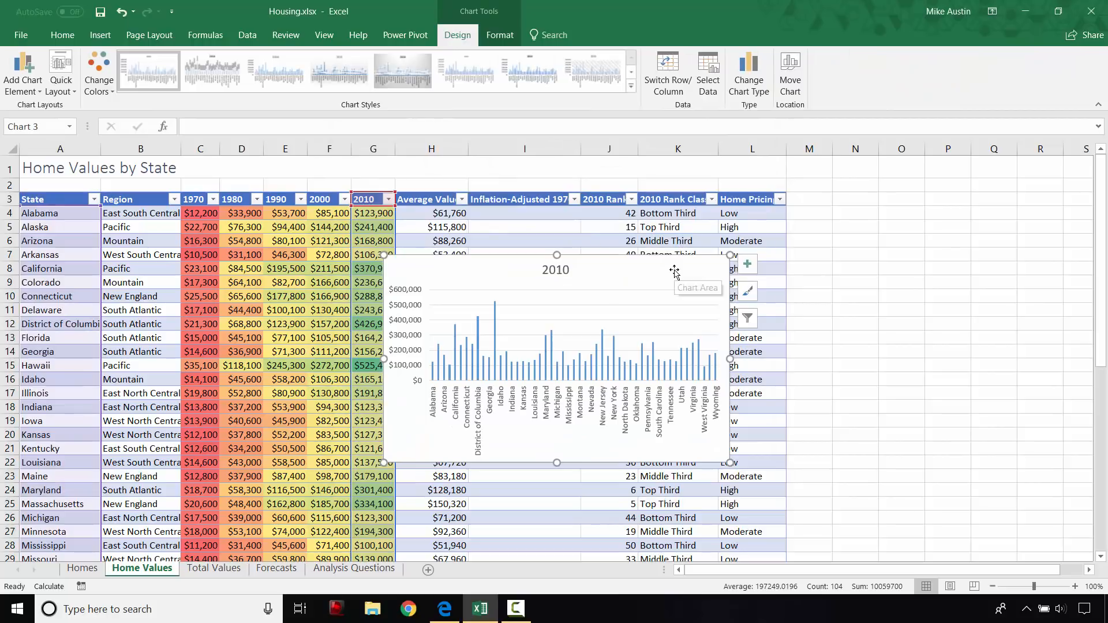
Move the chart below the table so it starts at cell C57, and check the placement requirement in instructionsC.pdf
mouse_move(674, 275)
mouse_down()
mouse_move(648, 411)
mouse_move(587, 579)
mouse_move(554, 568)
mouse_move(512, 431)
mouse_move(472, 422)
mouse_move(471, 433)
mouse_up()
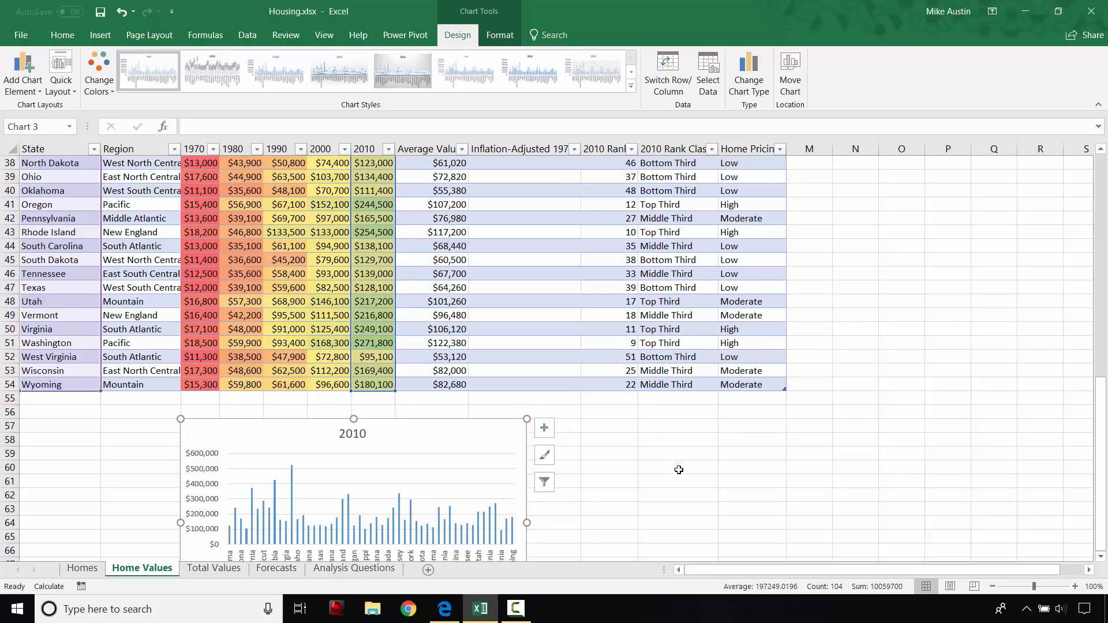
scroll(677, 468, down, 2)
click(445, 609)
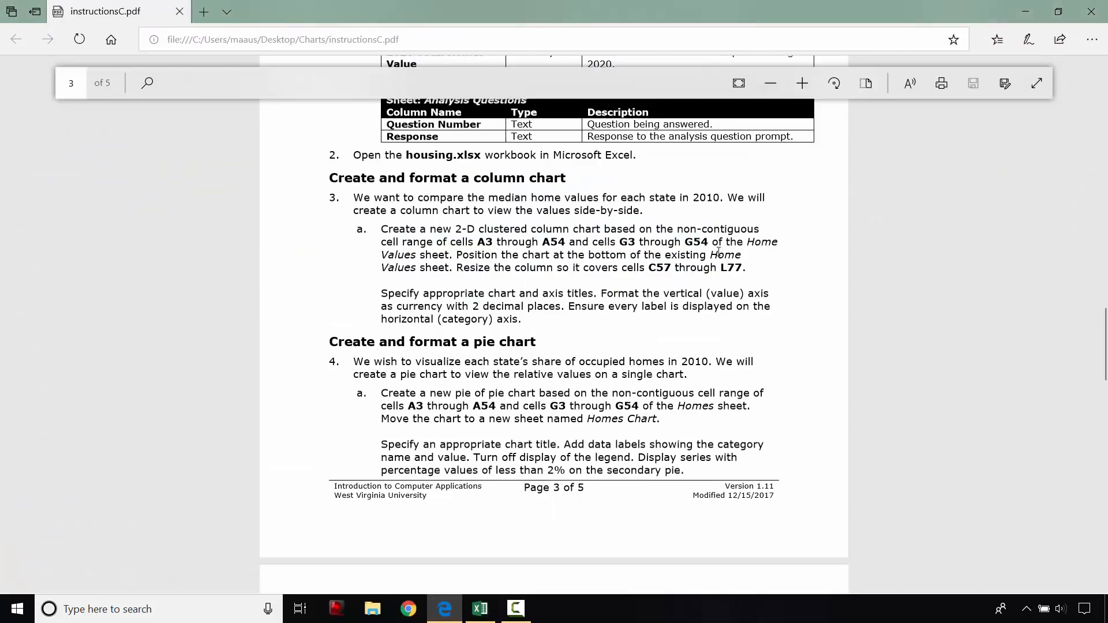
click(480, 609)
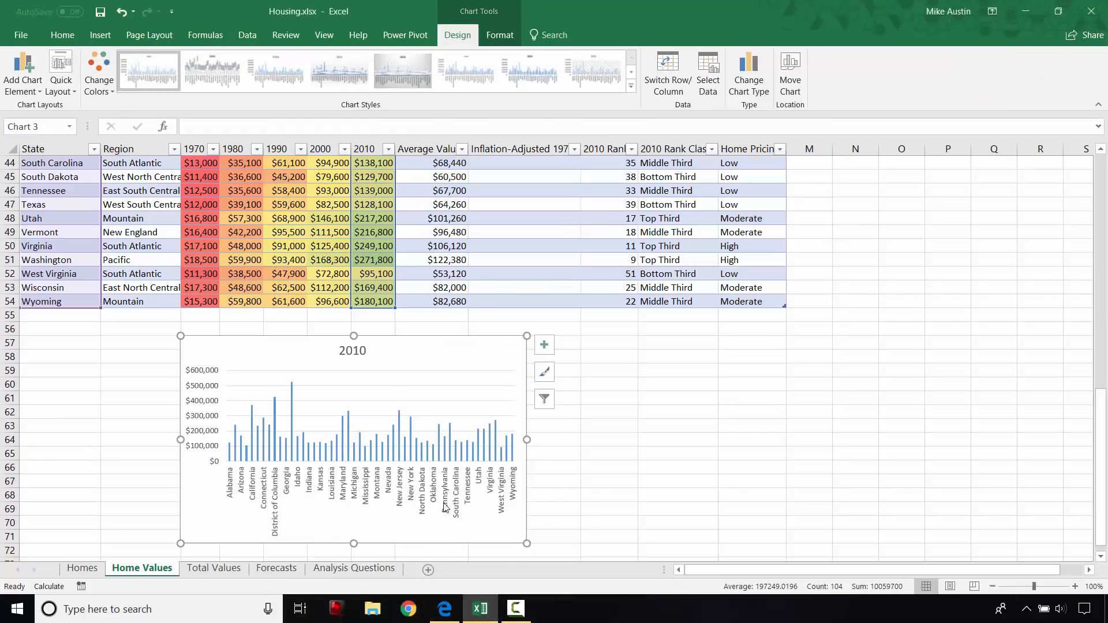
Resize the chart so it covers cells C57 through L77
scroll(612, 497, down, 2)
scroll(613, 497, down, 2)
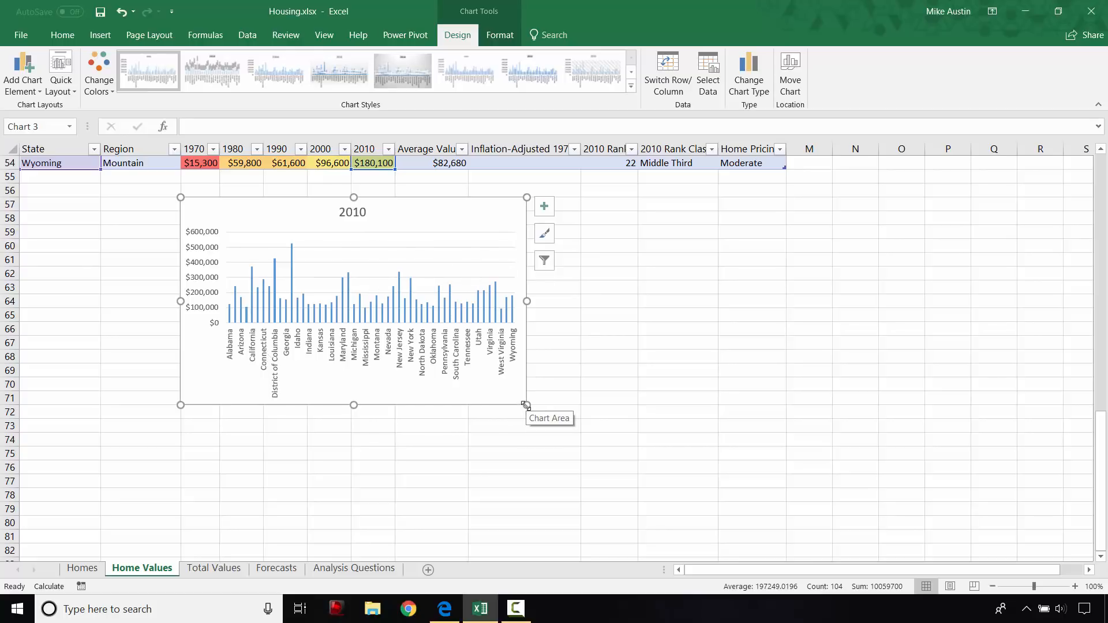
drag(526, 405, 614, 488)
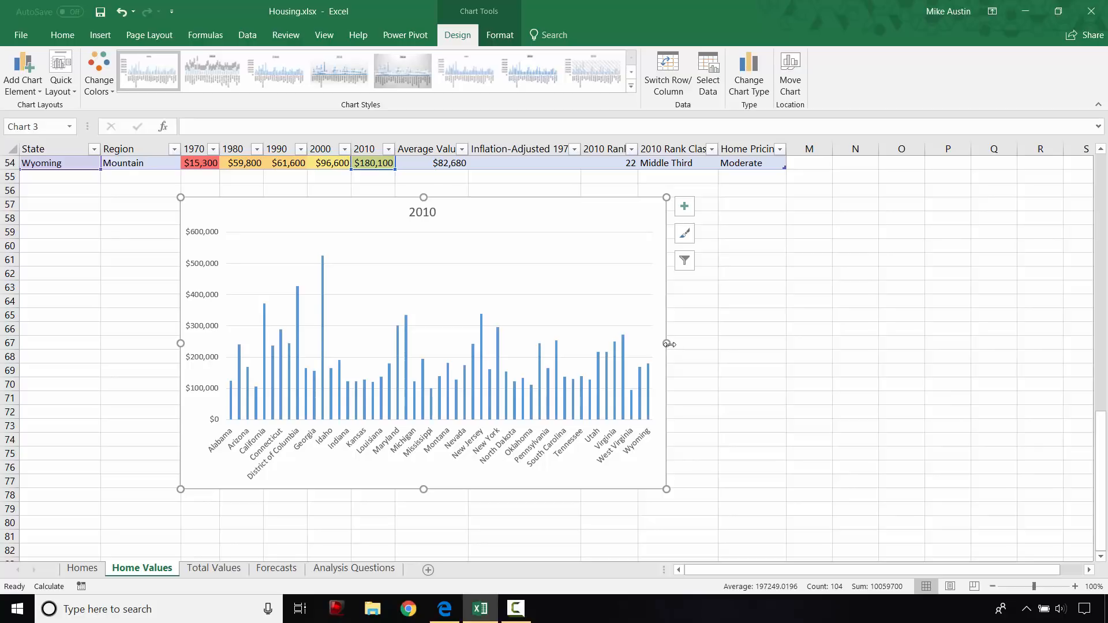
drag(667, 344, 787, 344)
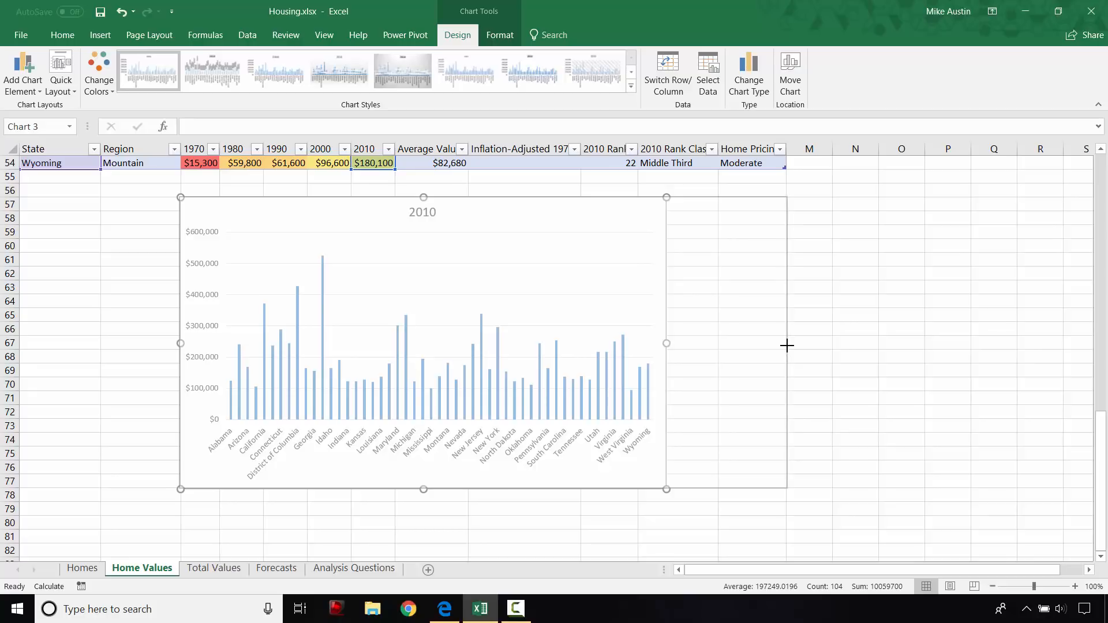
drag(787, 346, 788, 345)
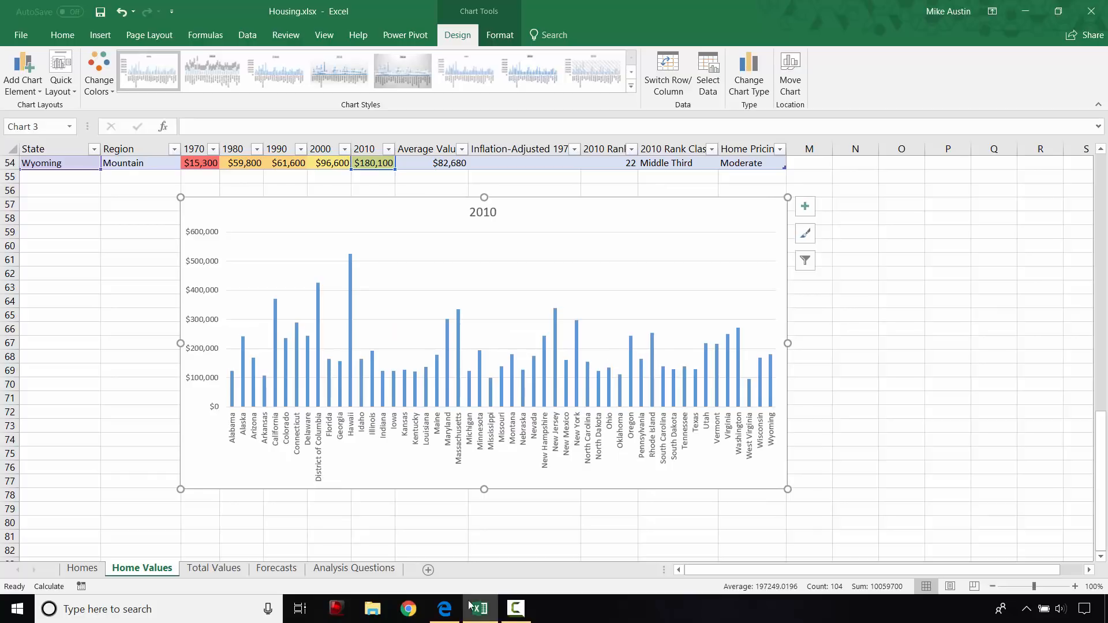
Review the title requirements in instructionsC.pdf and add axis titles to the column chart, leaving the data table off
click(446, 608)
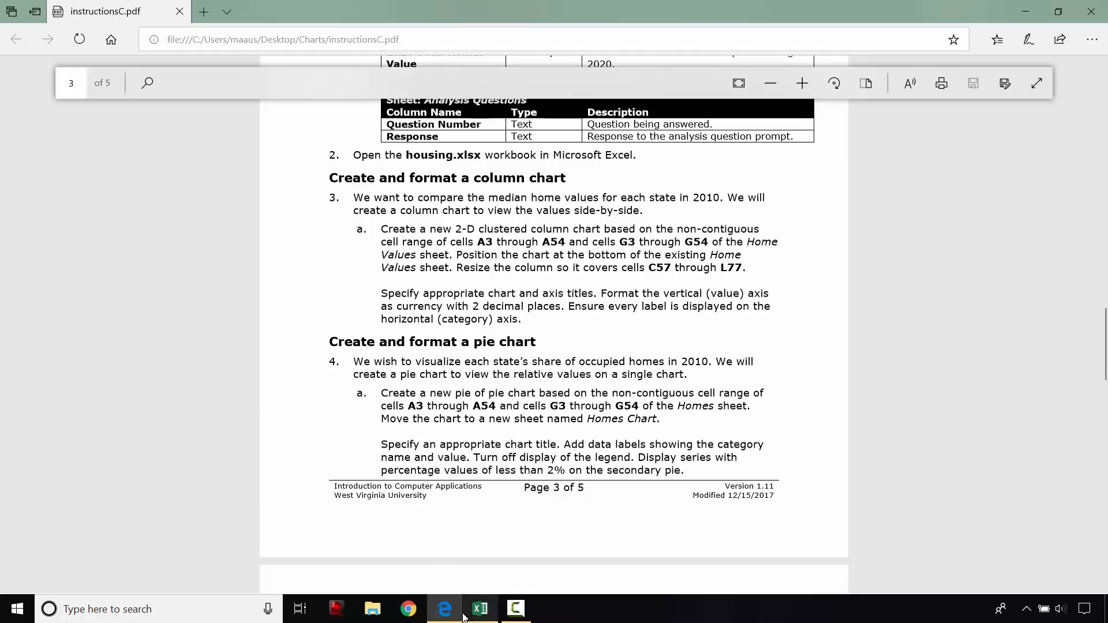
click(483, 616)
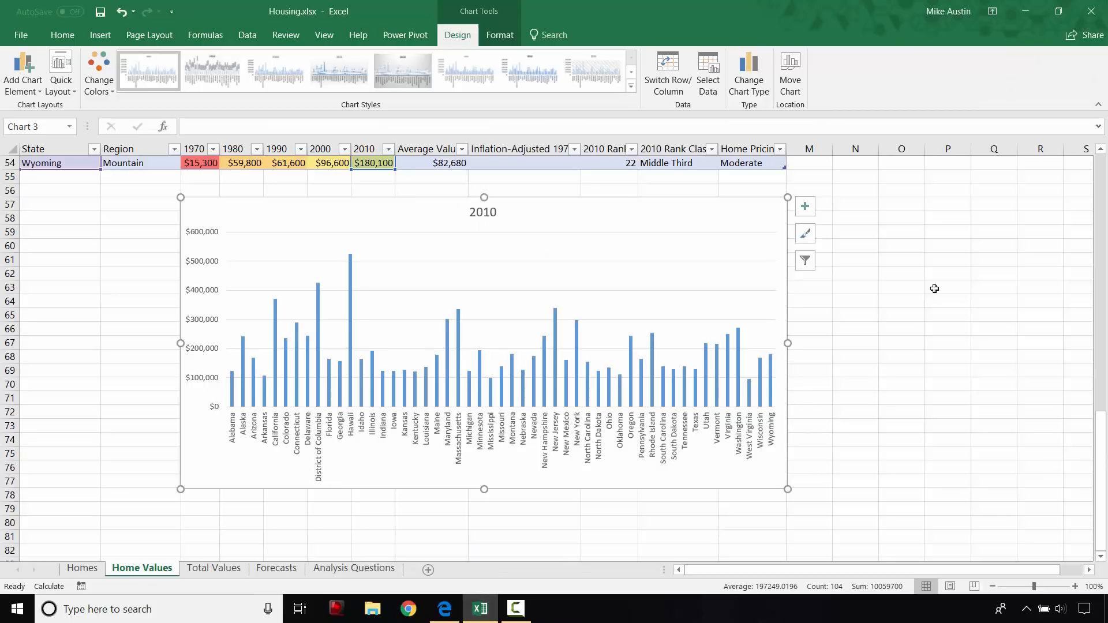
click(808, 209)
key(XF86AudioLowerVolume)
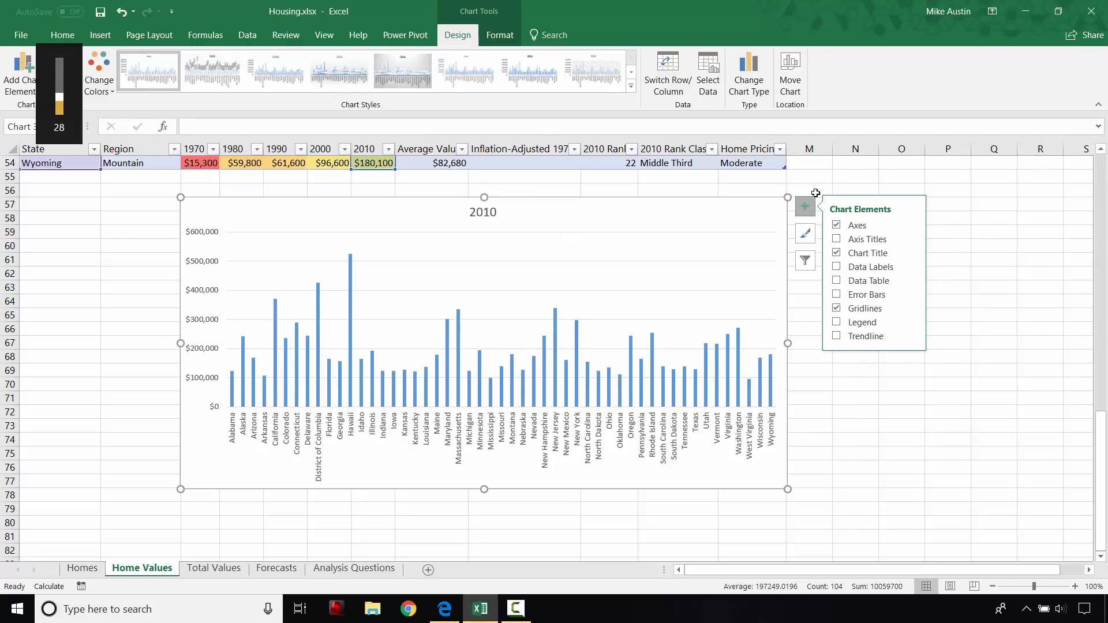
click(837, 241)
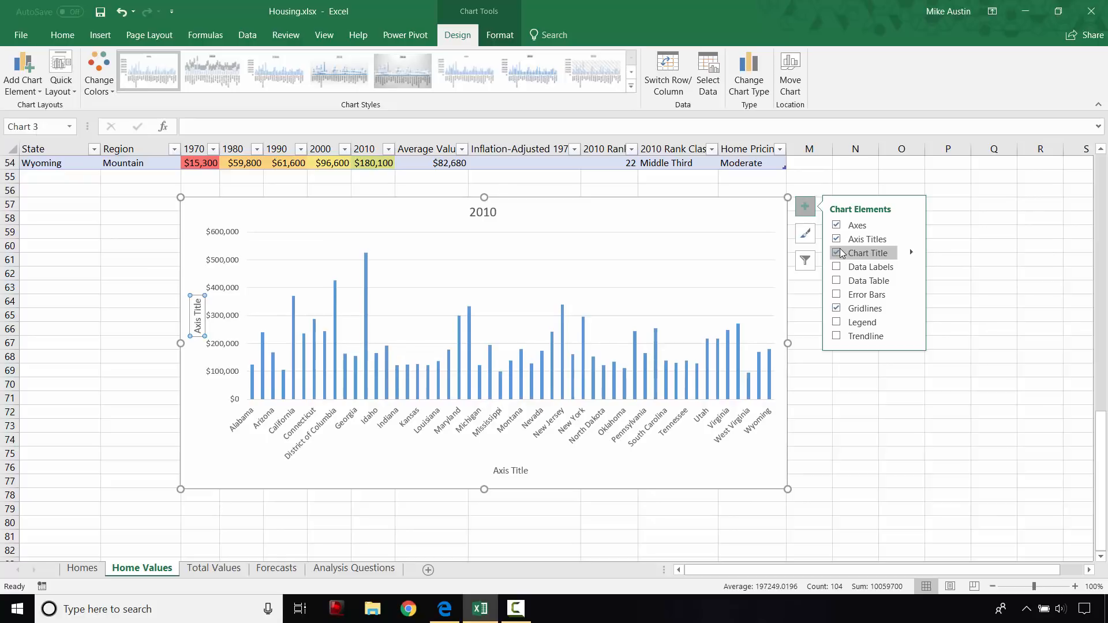
click(836, 280)
click(836, 280)
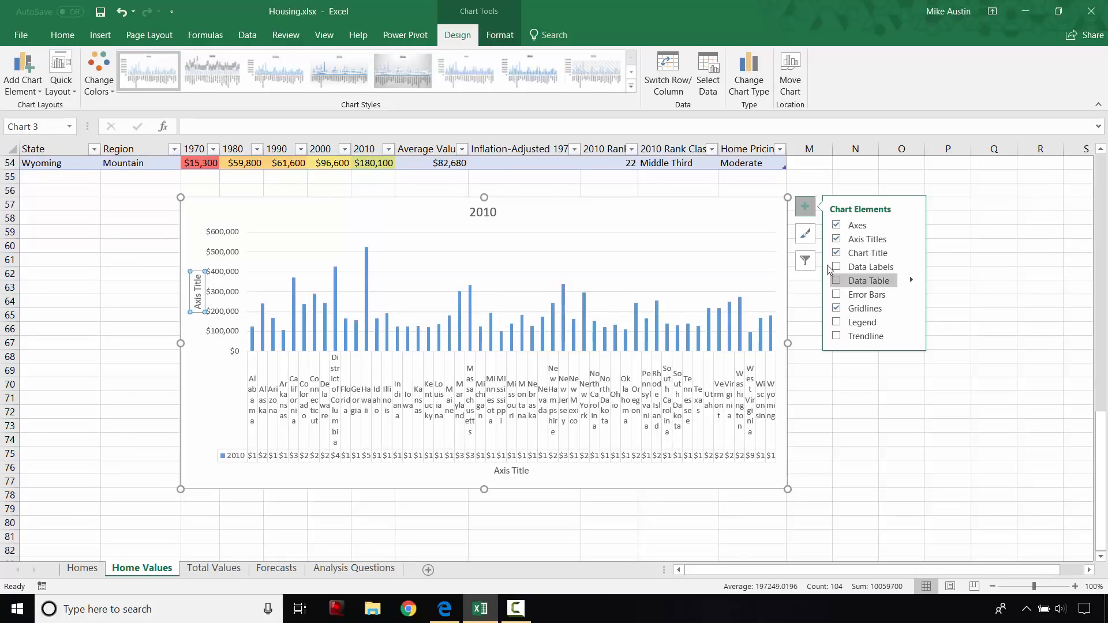
Set the horizontal axis title to "States" and widen the chart into column N so every state label fits
click(518, 473)
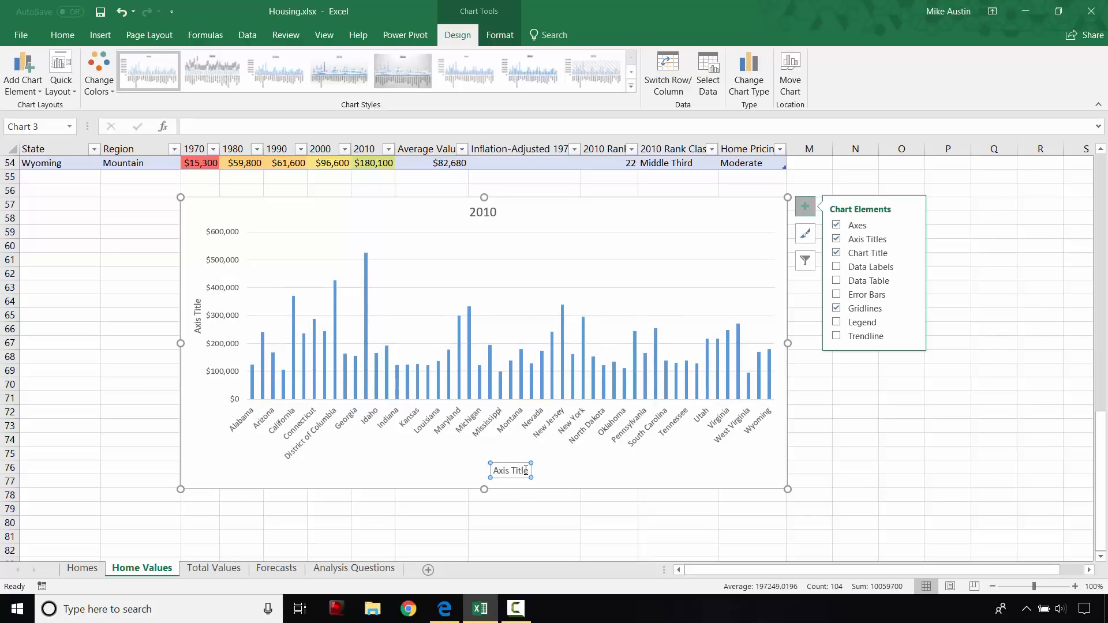
click(527, 470)
drag(524, 470, 484, 465)
text(States)
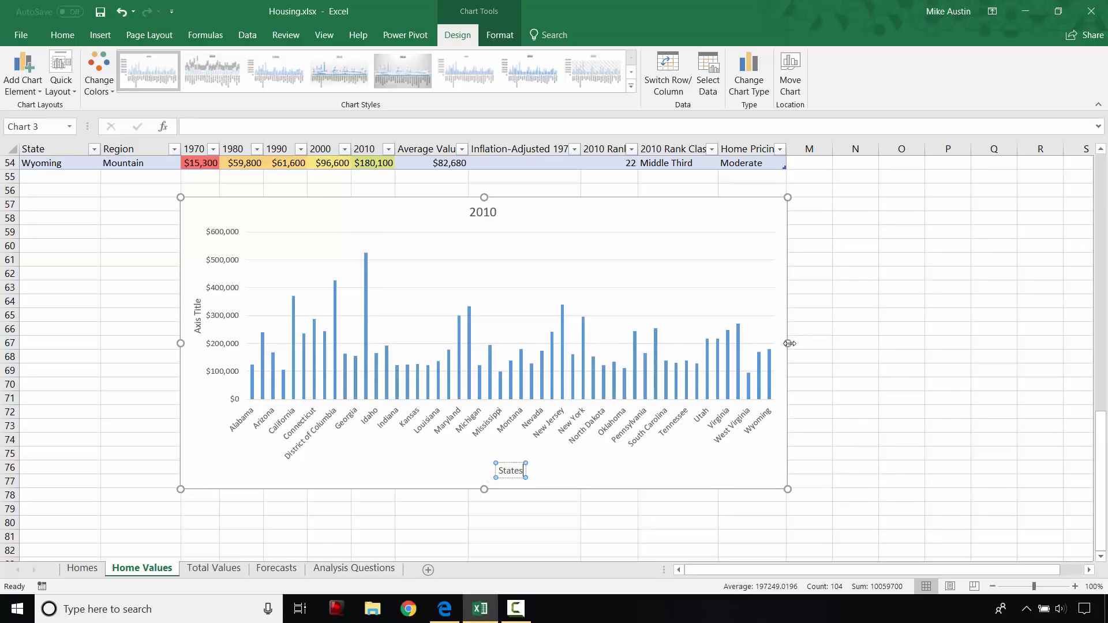
drag(788, 344, 868, 344)
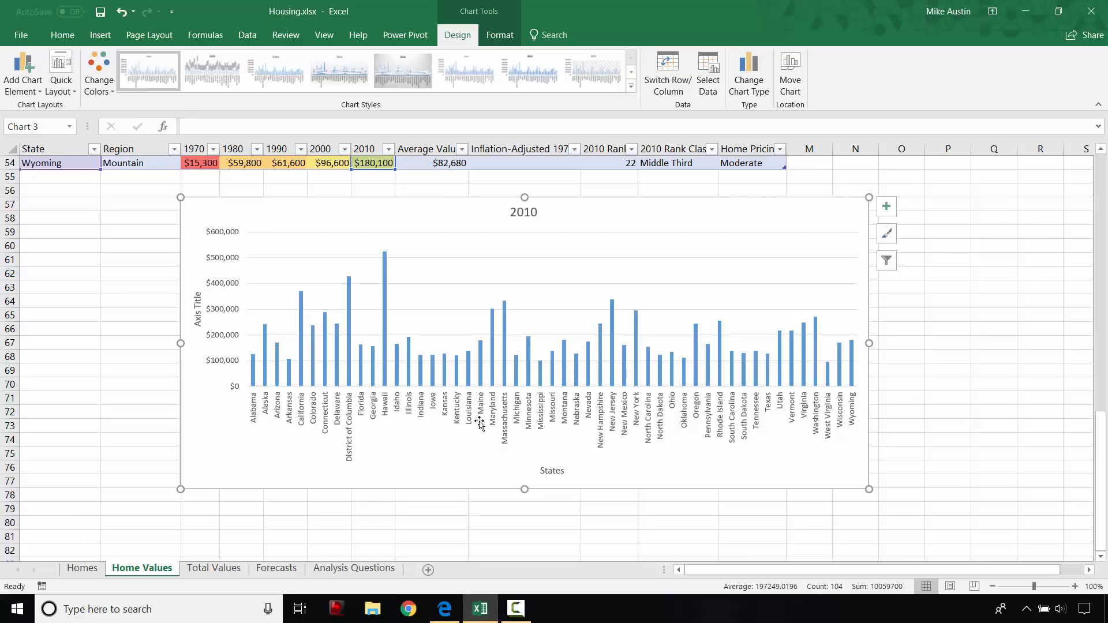
Set the vertical axis title to "Home Values"
click(198, 298)
click(197, 293)
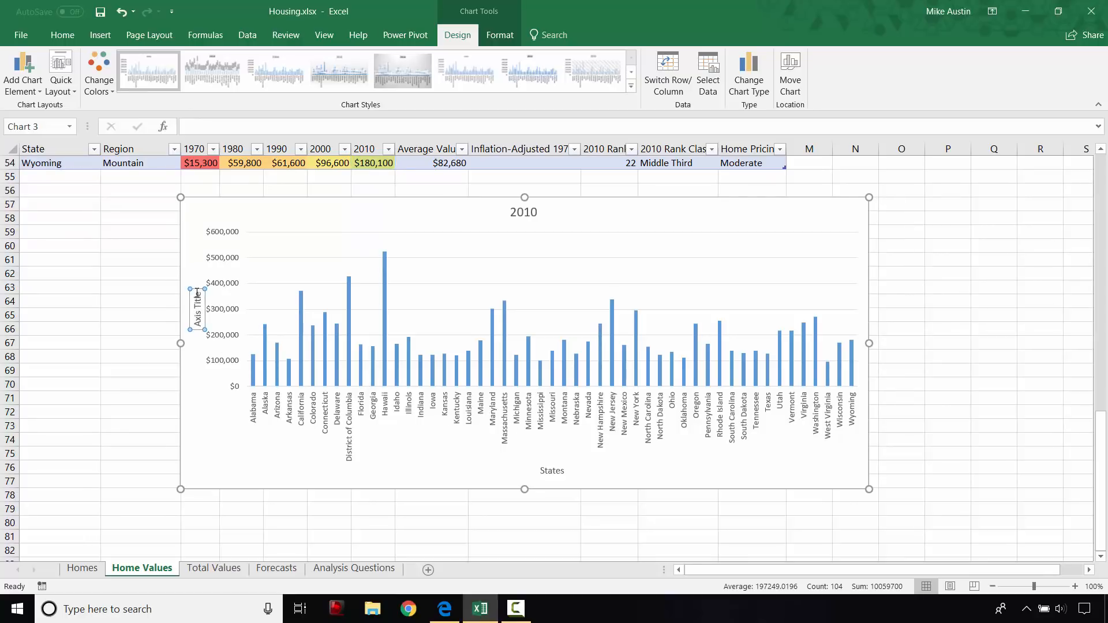
drag(199, 295, 194, 323)
text(Home)
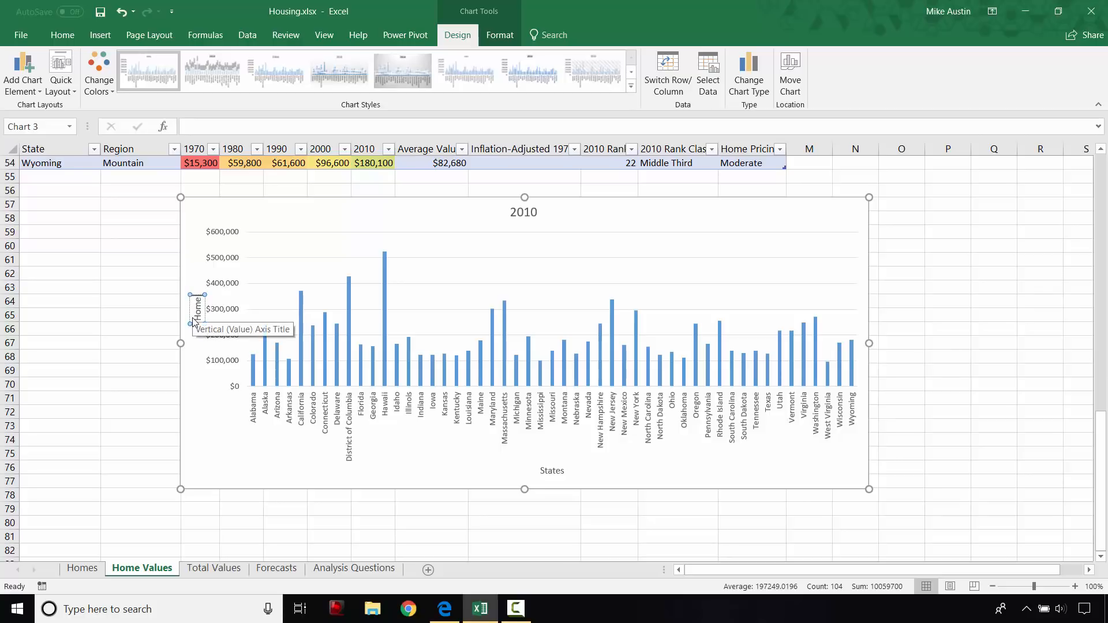
text( Values)
Replace the chart title with "Home Values"
click(532, 213)
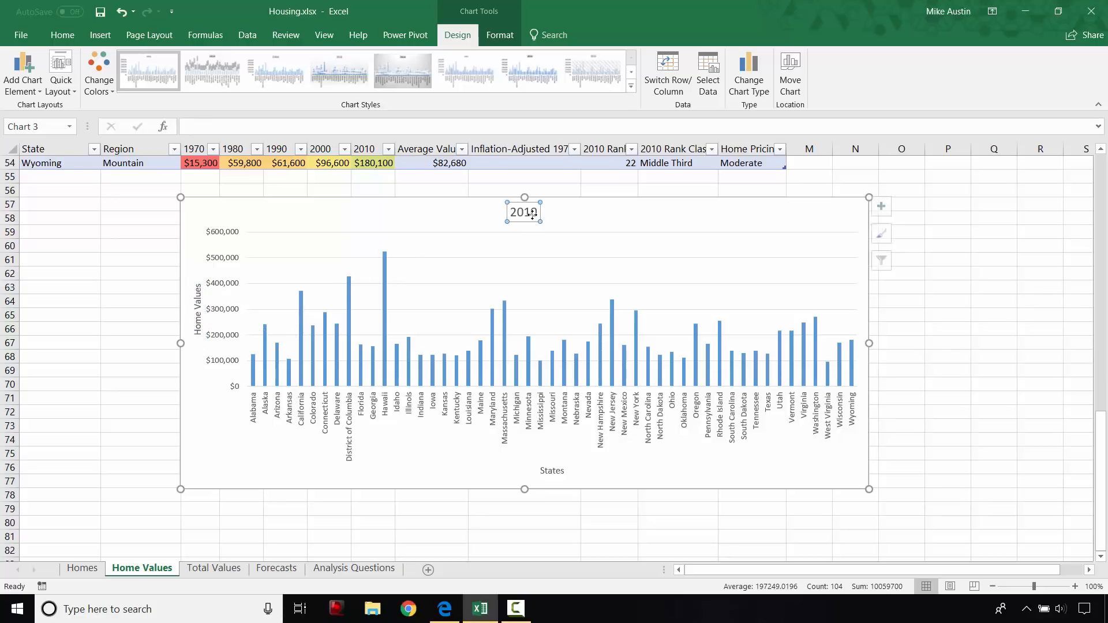
click(535, 214)
double_click(532, 213)
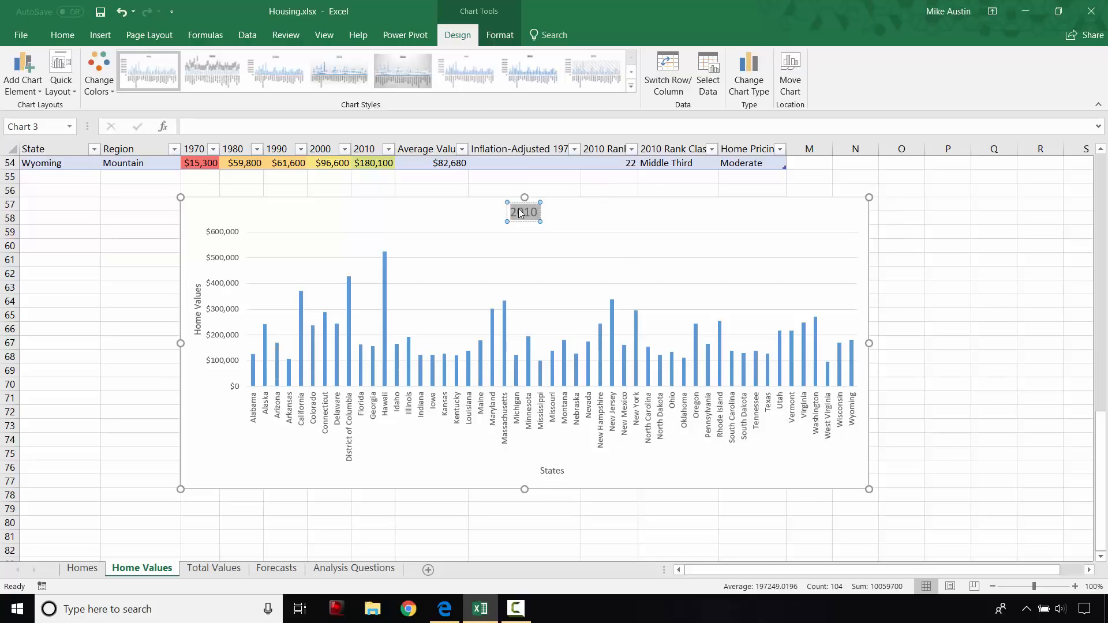
text(Home)
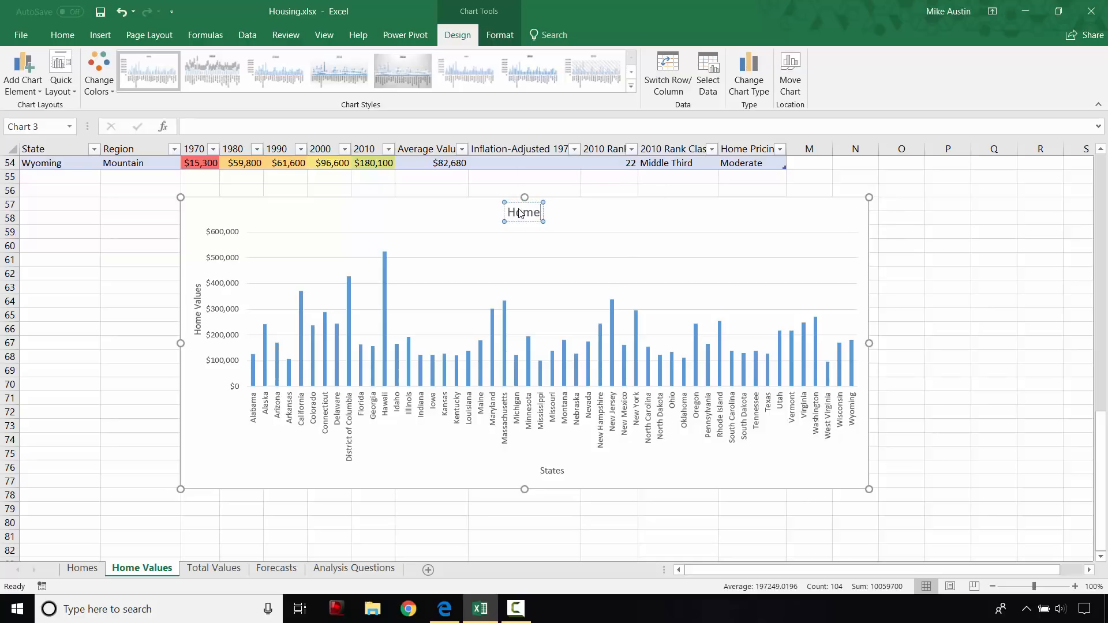
text( Values)
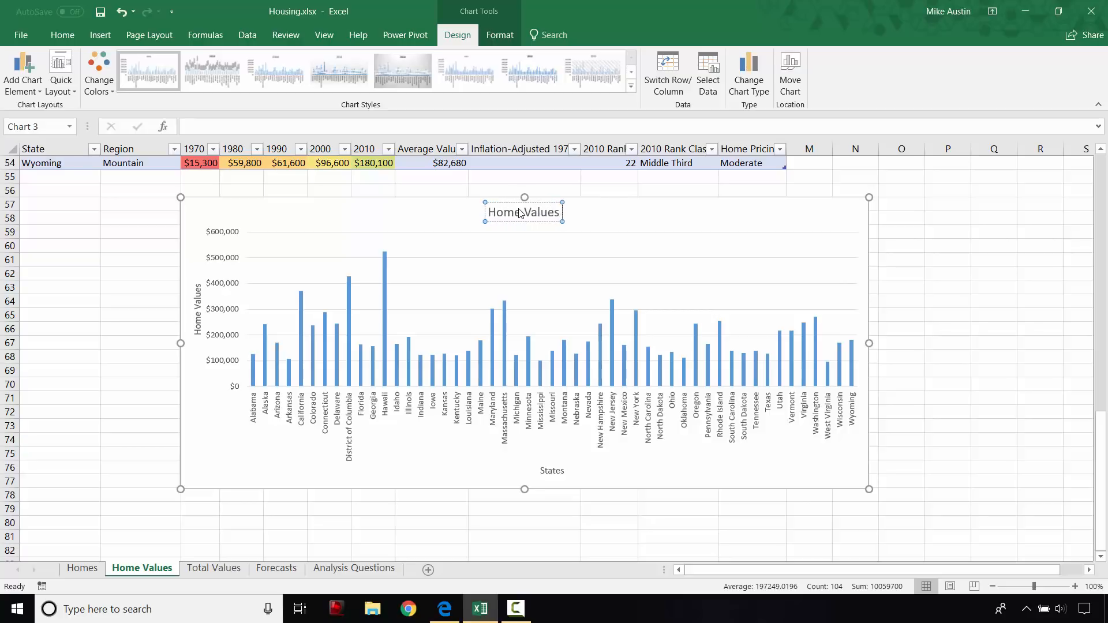
Extend the column chart's title to read "Home Values by State"
text( by Sta)
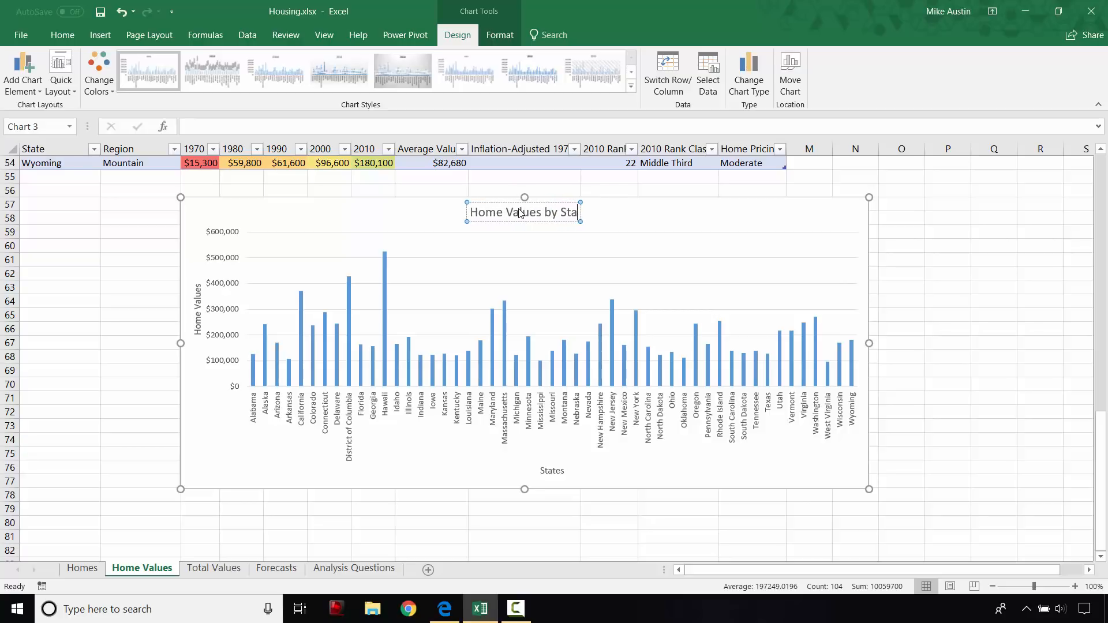
text(te)
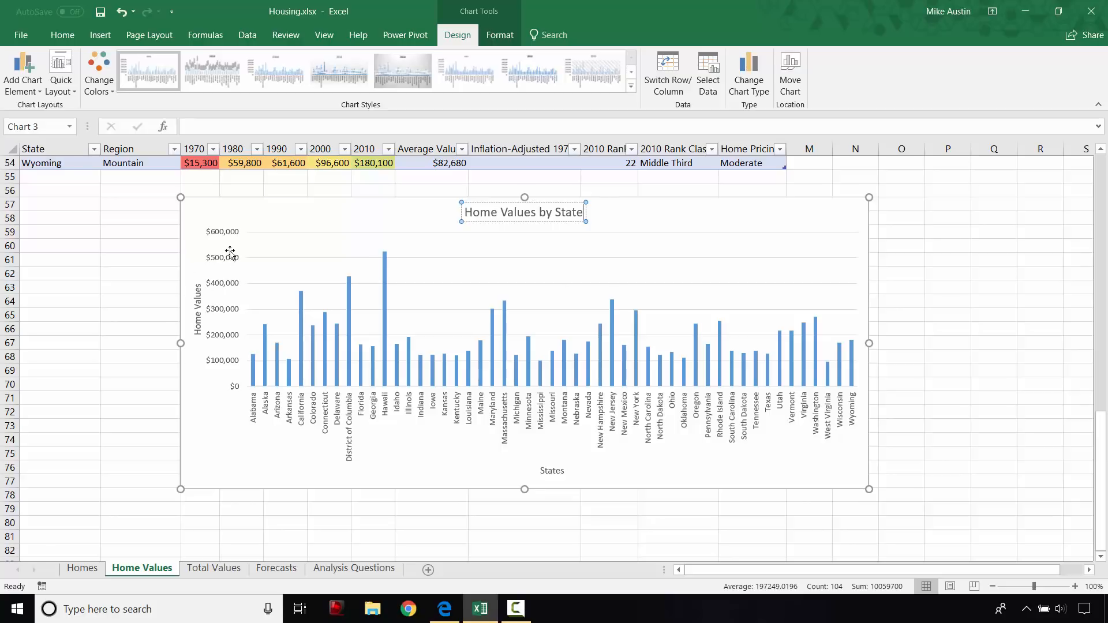
Format the chart's vertical axis numbers as currency with 2 decimal places, checking the requirement in instructionsC.pdf
click(219, 271)
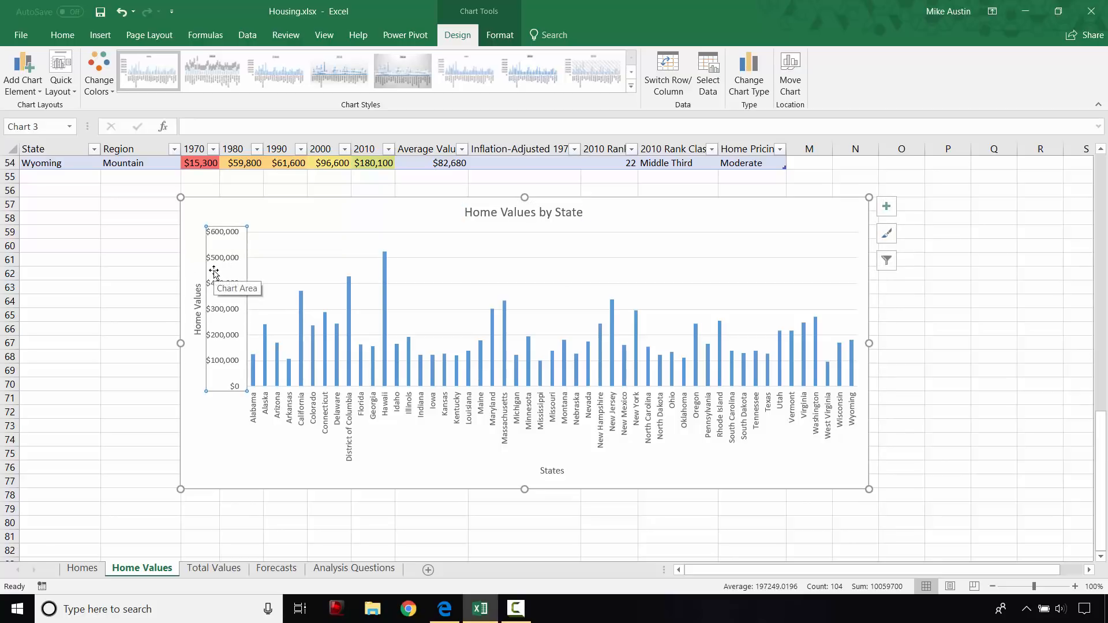
double_click(224, 237)
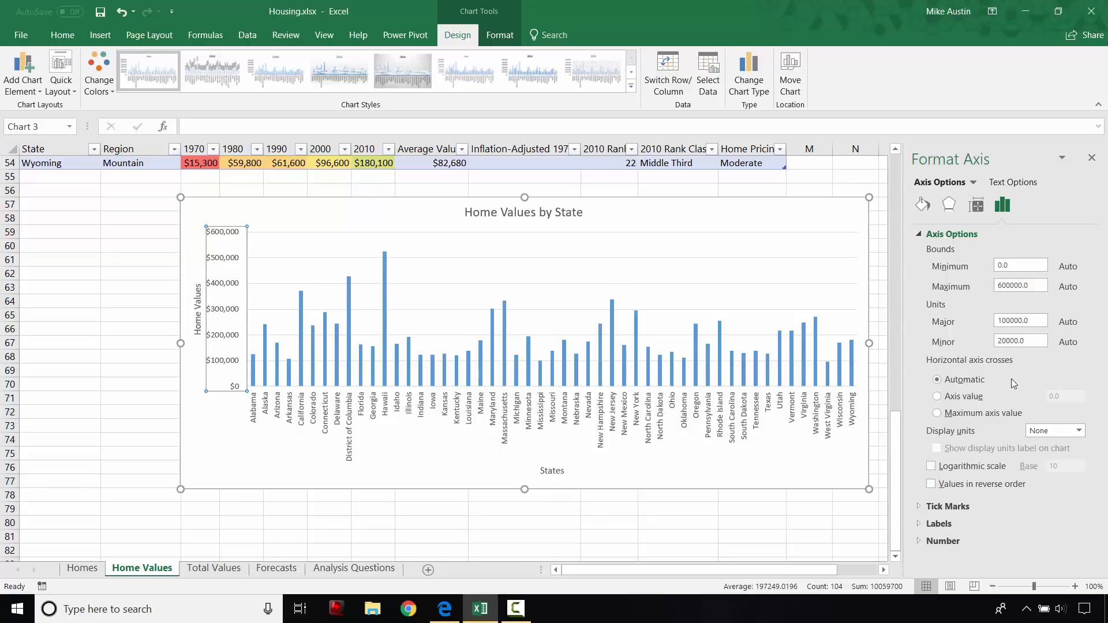
click(920, 544)
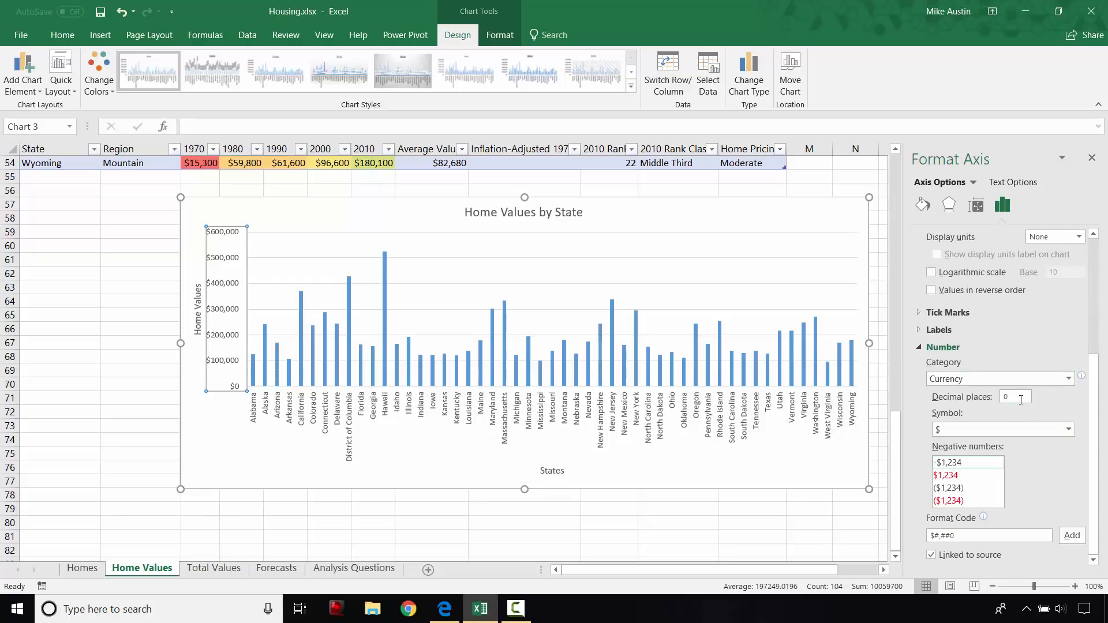
click(448, 609)
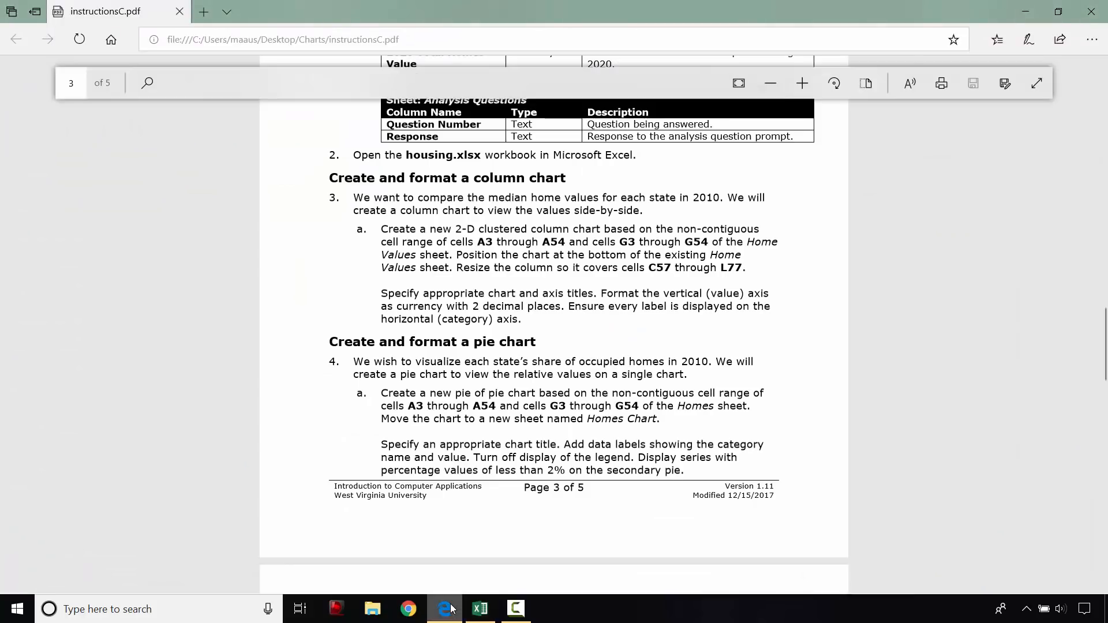
click(451, 609)
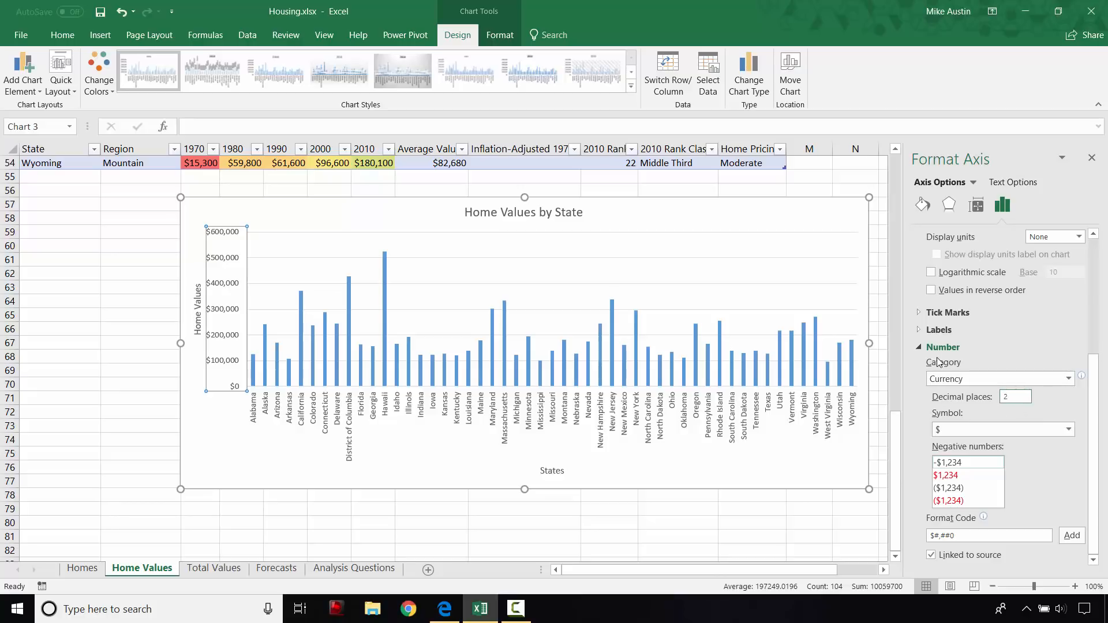
key(Return)
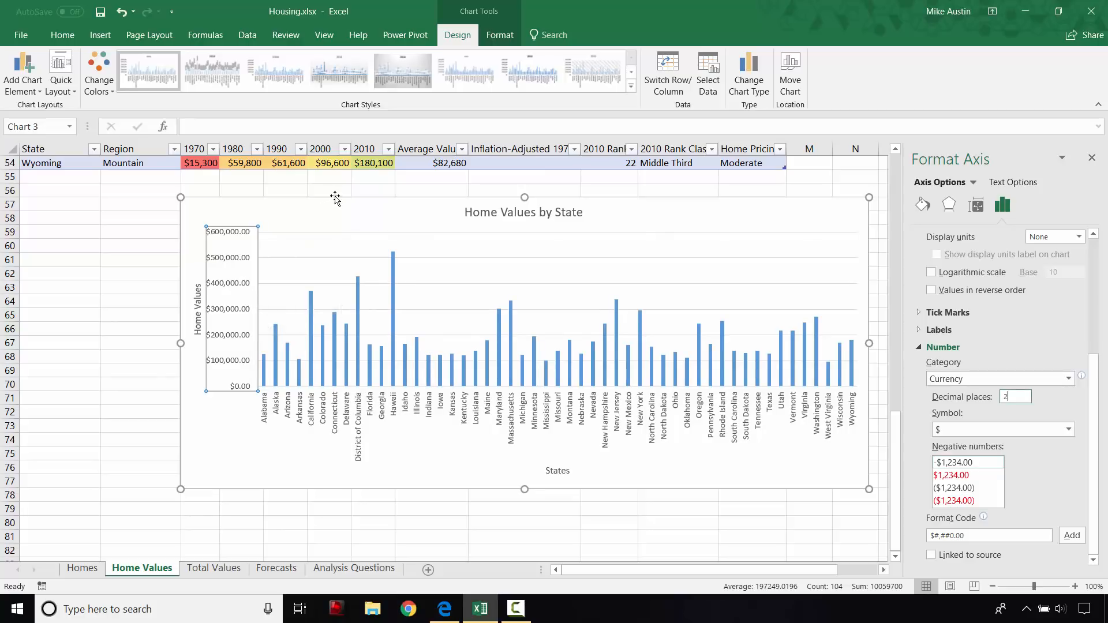
click(371, 188)
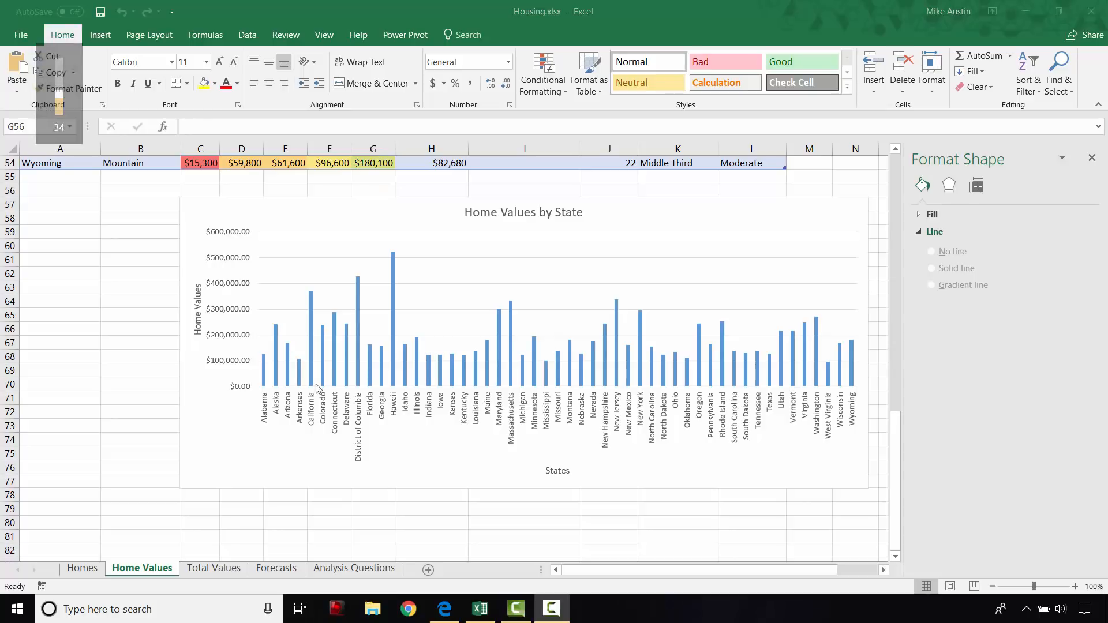
On the Homes sheet, select the non-contiguous ranges A3:A54 and G3:G54, covering the State and 2010 columns
click(81, 569)
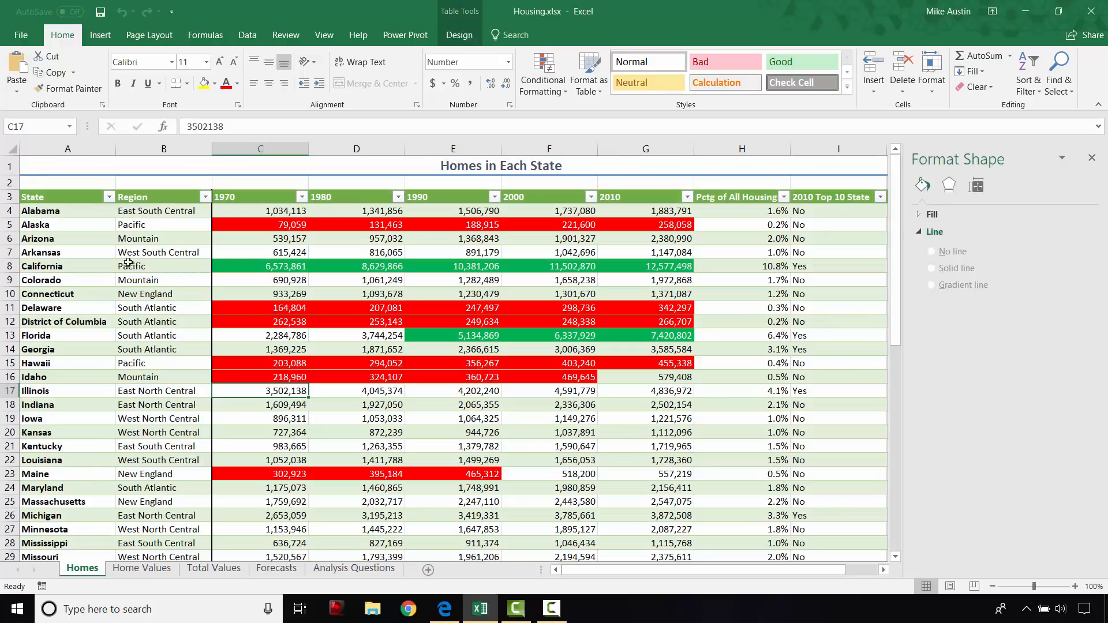
click(72, 196)
drag(72, 197, 63, 520)
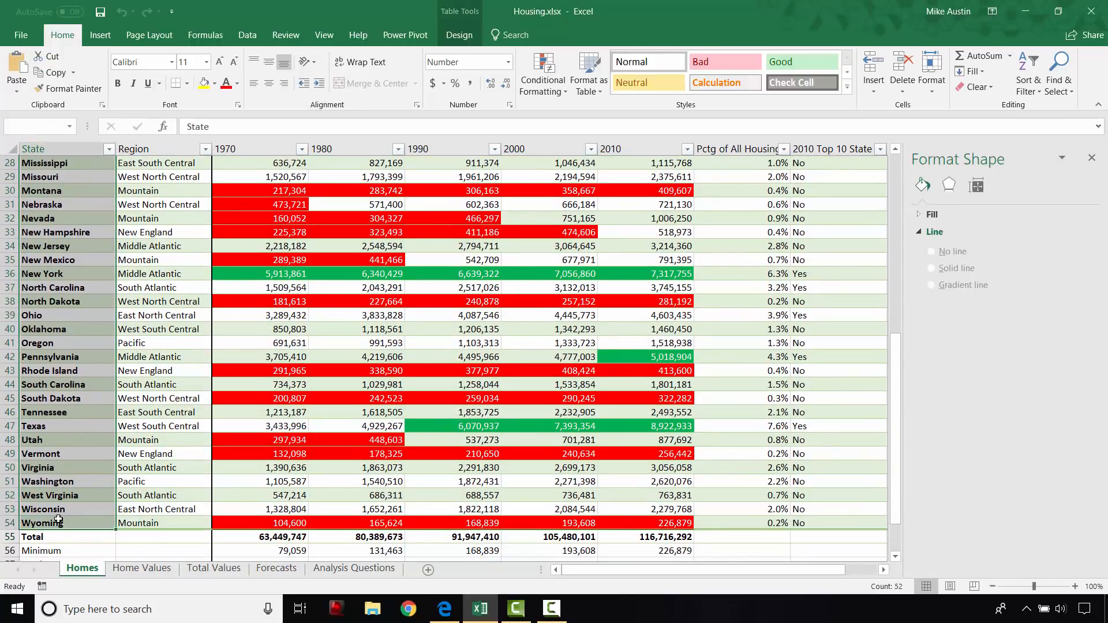
scroll(318, 427, up, 9)
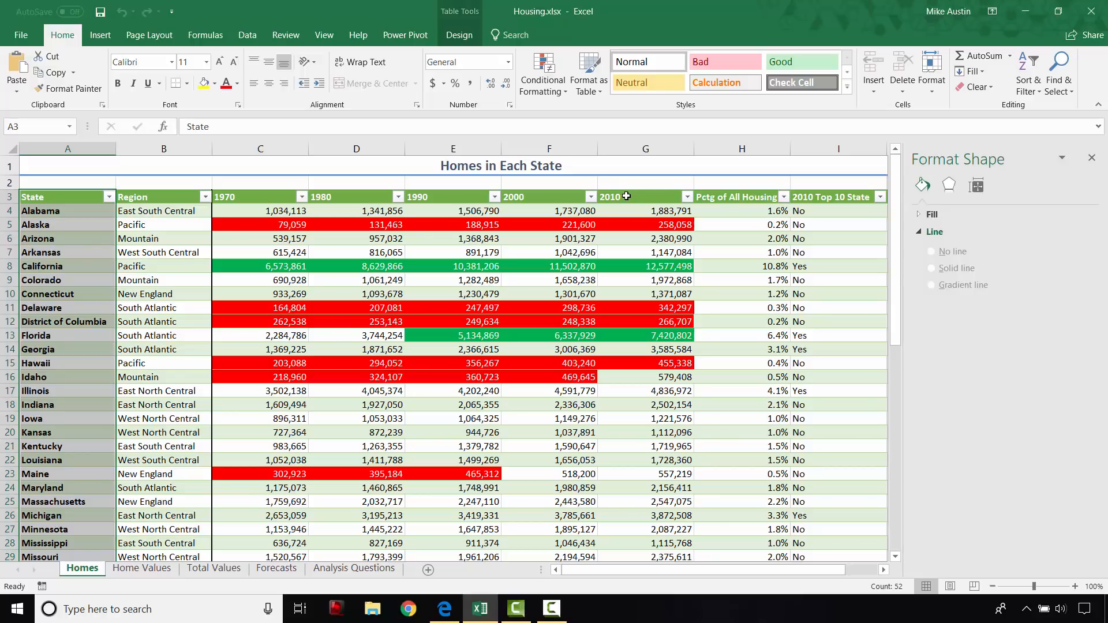
ctrl+click(626, 197)
drag(626, 196, 639, 446)
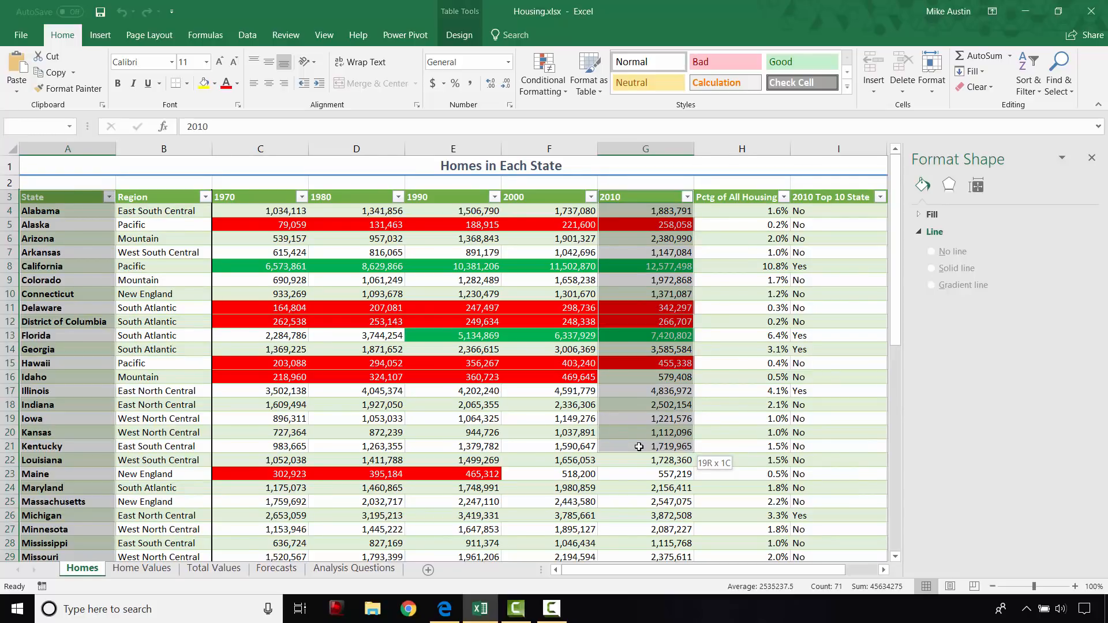
drag(639, 446, 647, 520)
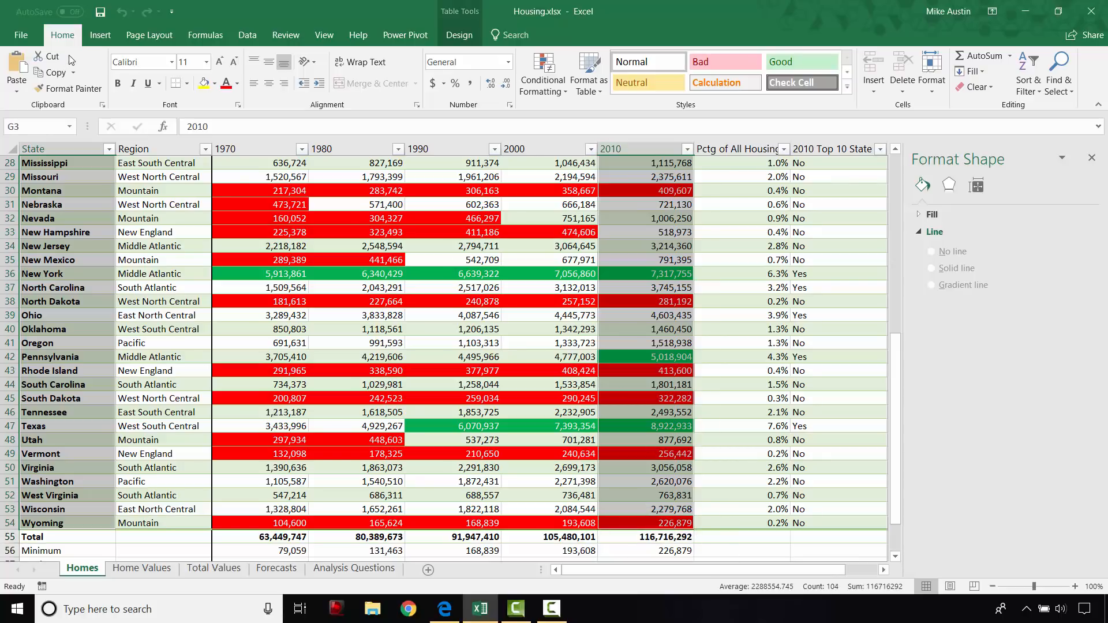
Insert a Pie of Pie chart from the selected State and 2010 data
click(101, 37)
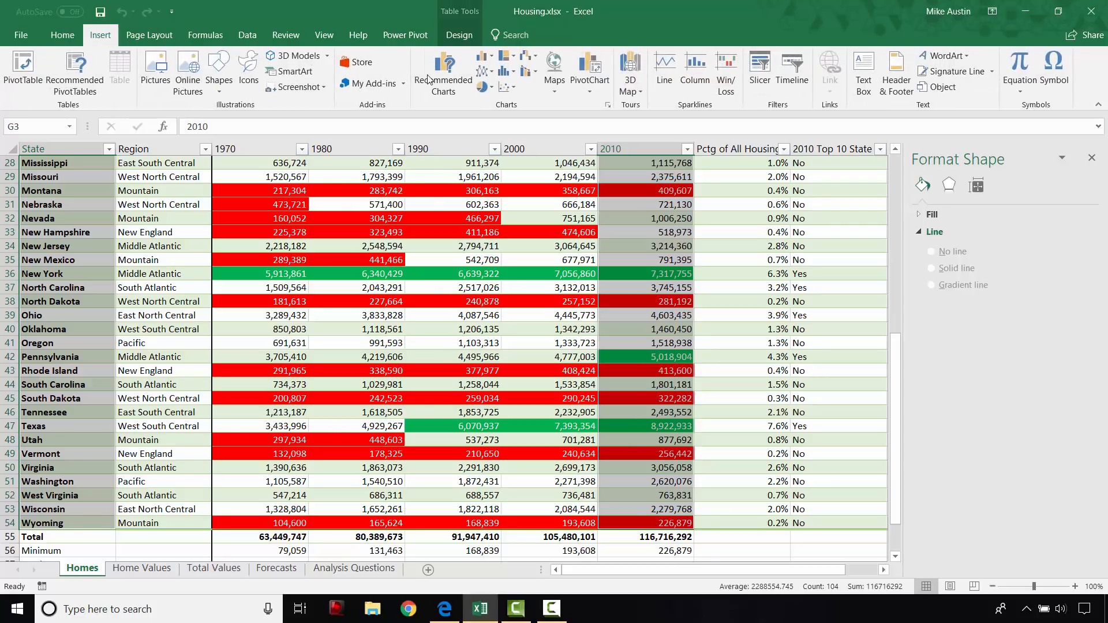
click(444, 78)
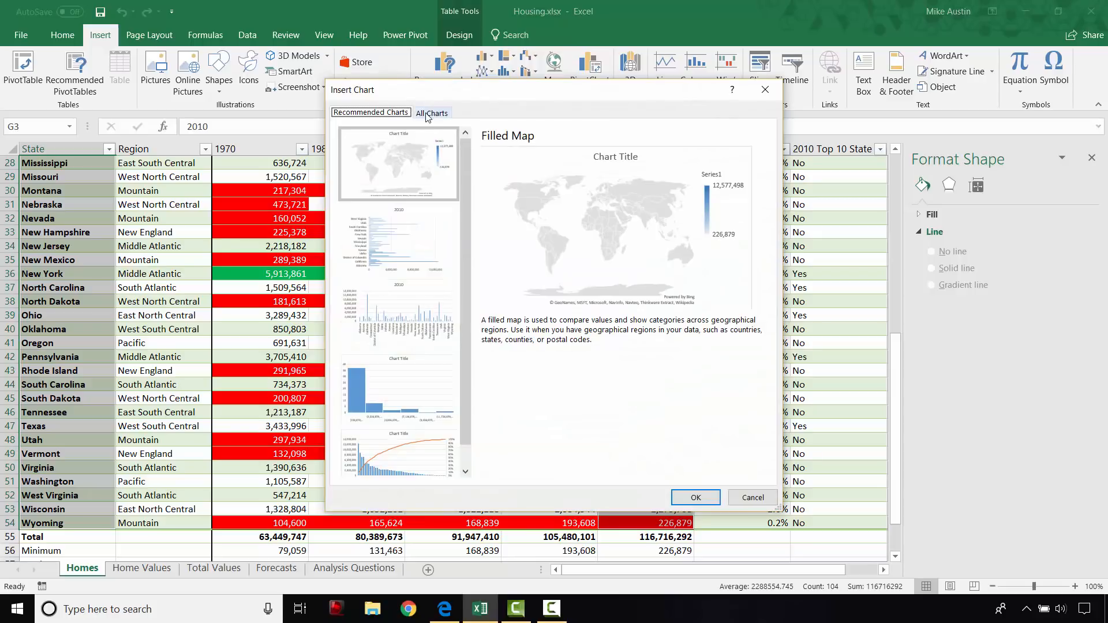
click(428, 115)
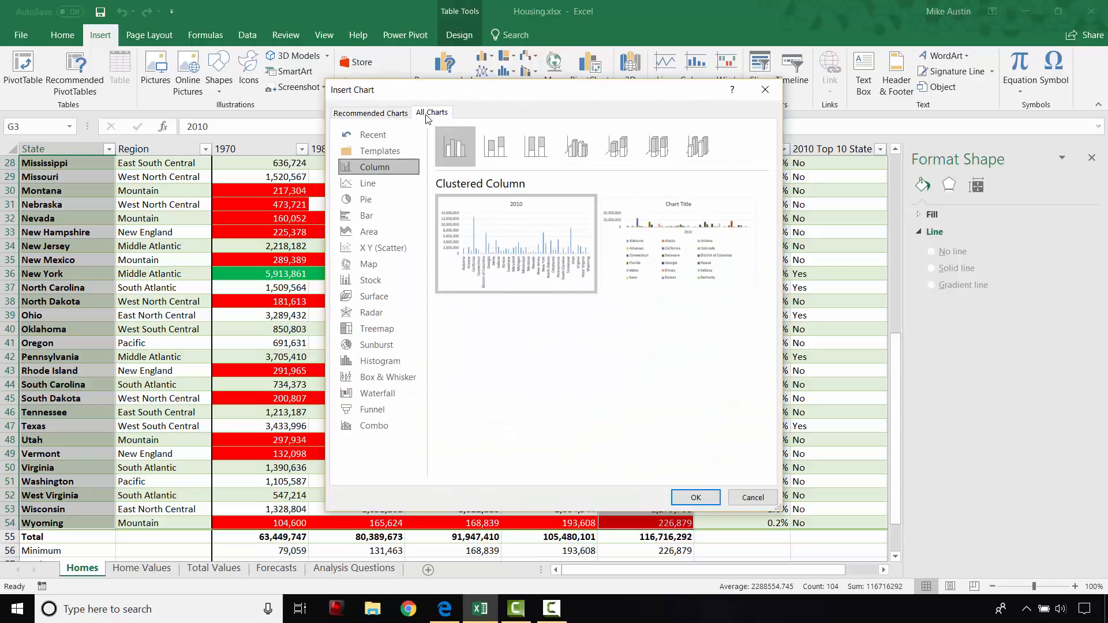
click(376, 200)
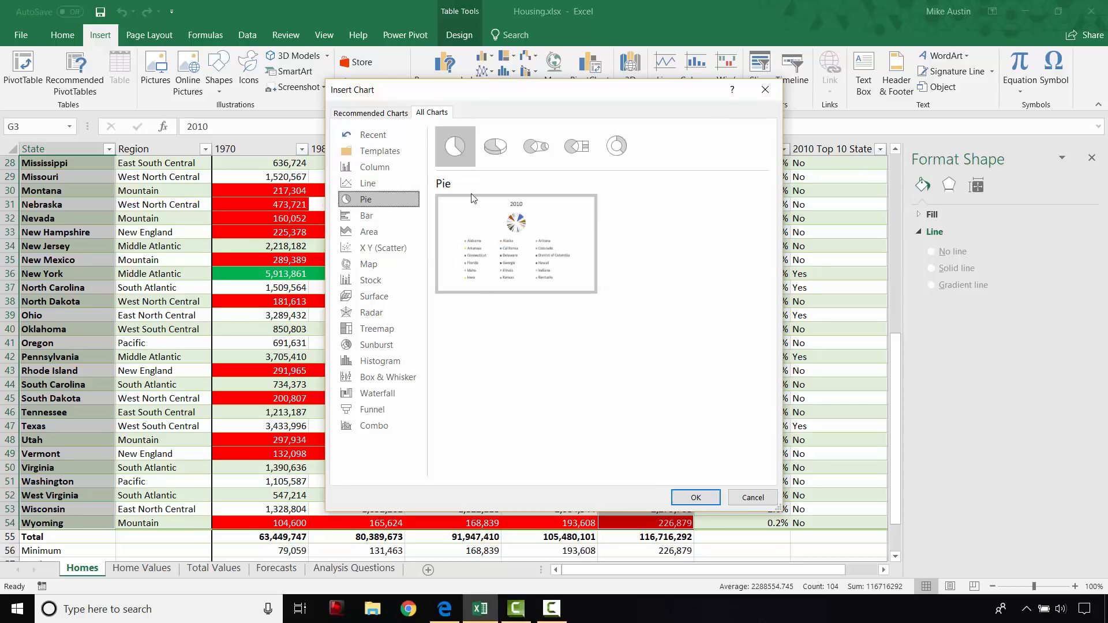
click(536, 147)
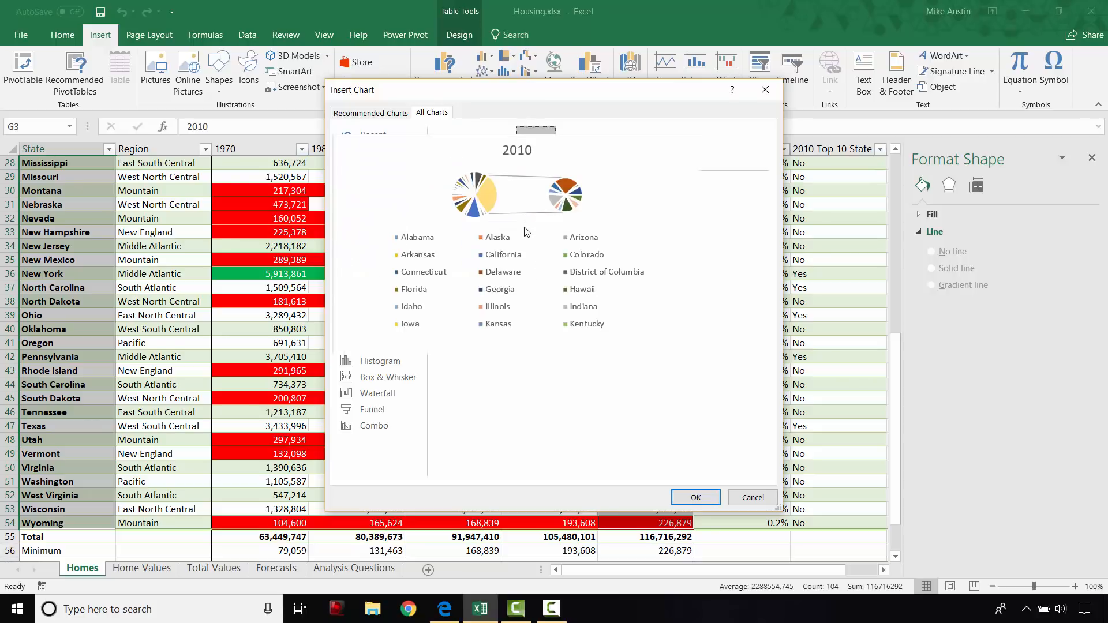
click(698, 498)
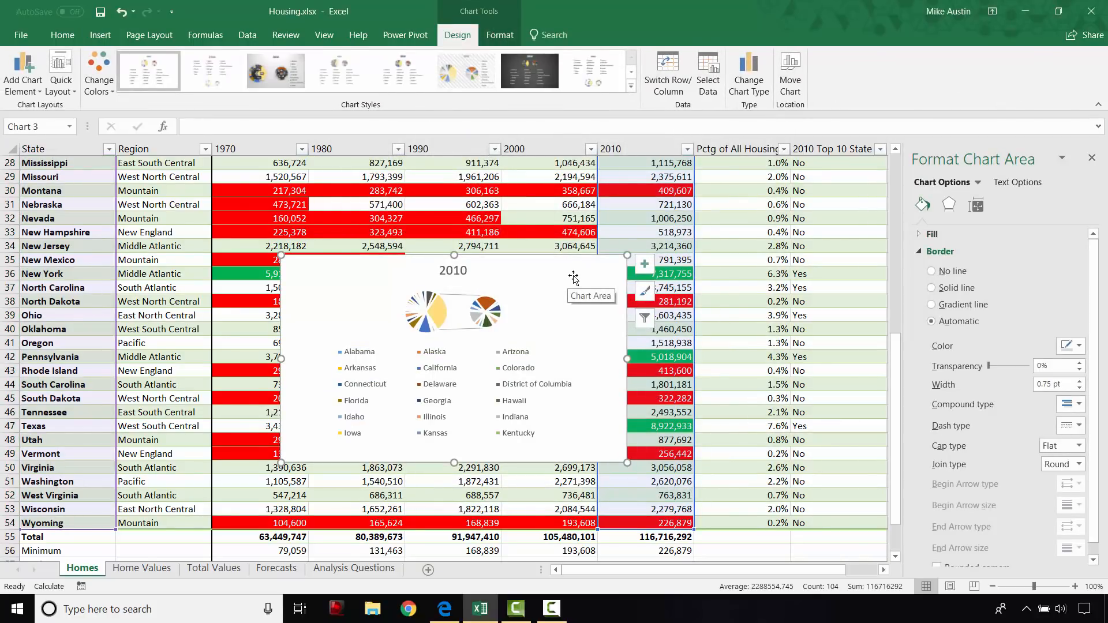
Move the pie chart to a new sheet named "Homes Chart", checking the sheet name in instructionsC.pdf
right_click(573, 275)
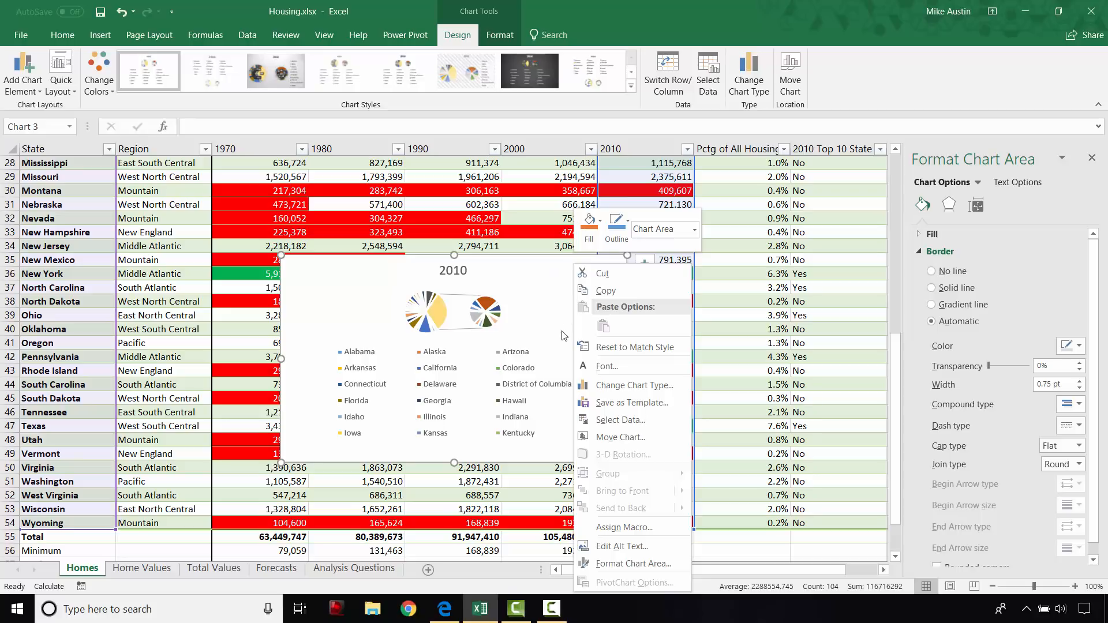
click(610, 438)
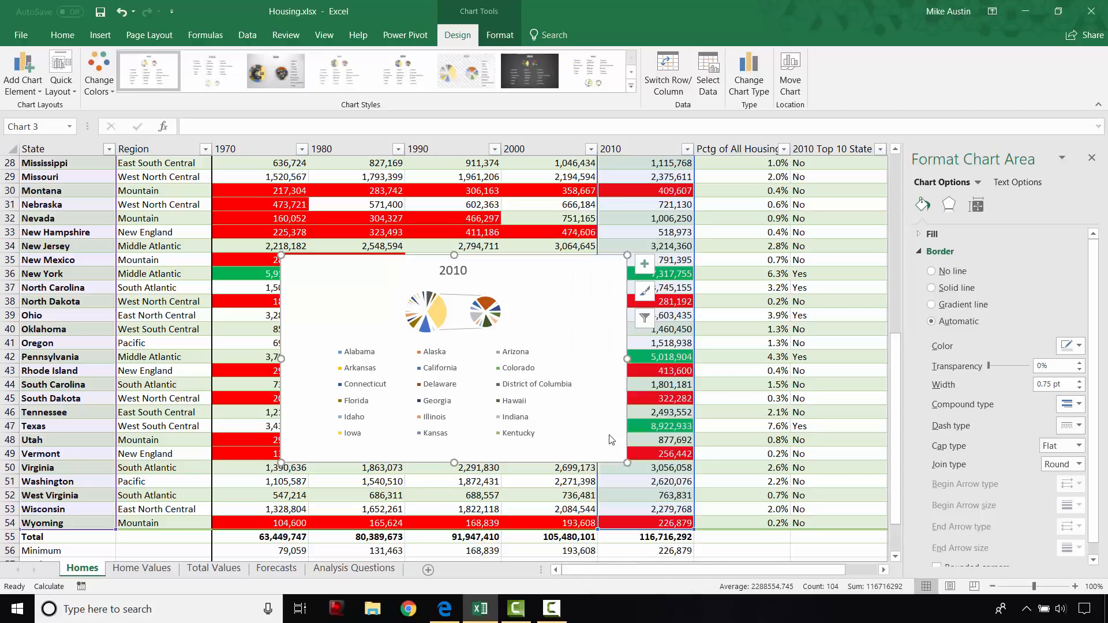
click(449, 615)
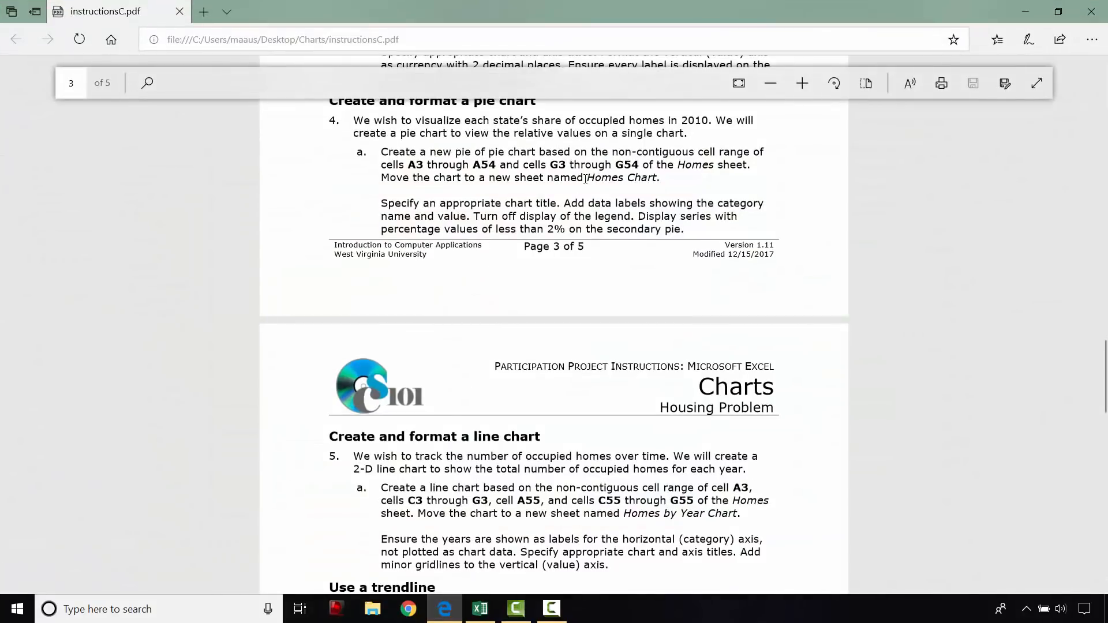
click(480, 609)
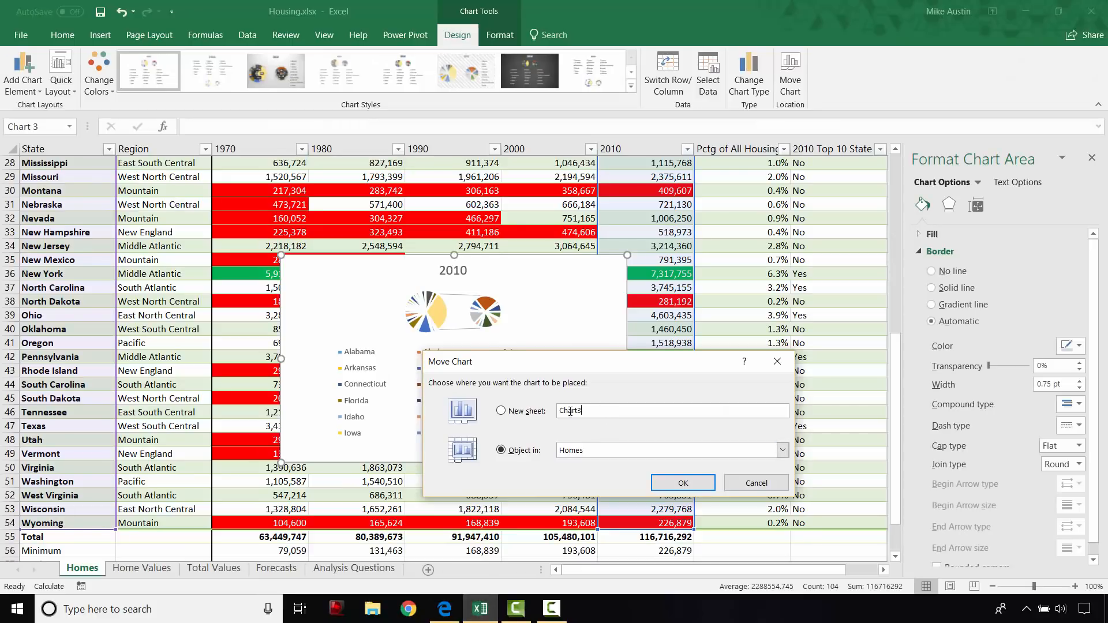
drag(570, 411, 552, 411)
text(Homes)
click(681, 487)
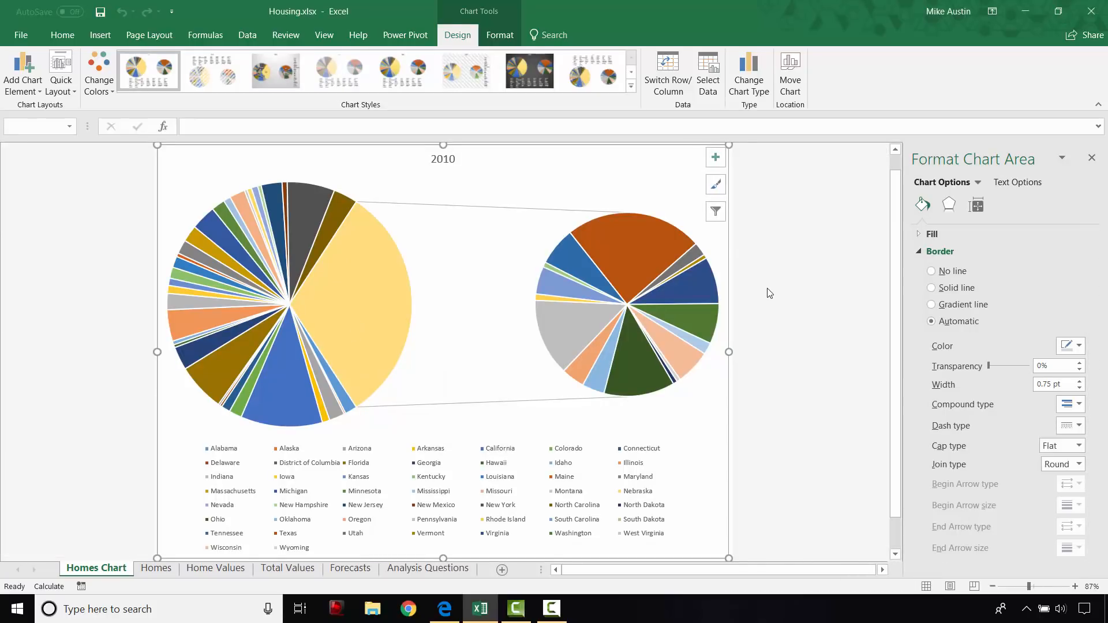
Turn off the pie chart's legend and turn on its data labels
click(723, 162)
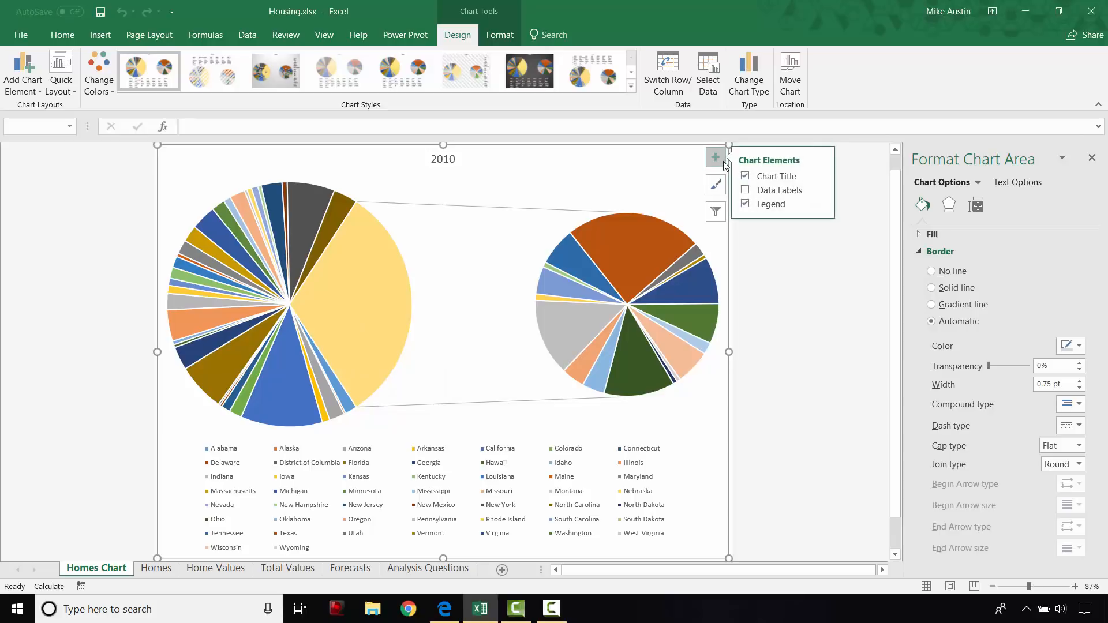
click(746, 203)
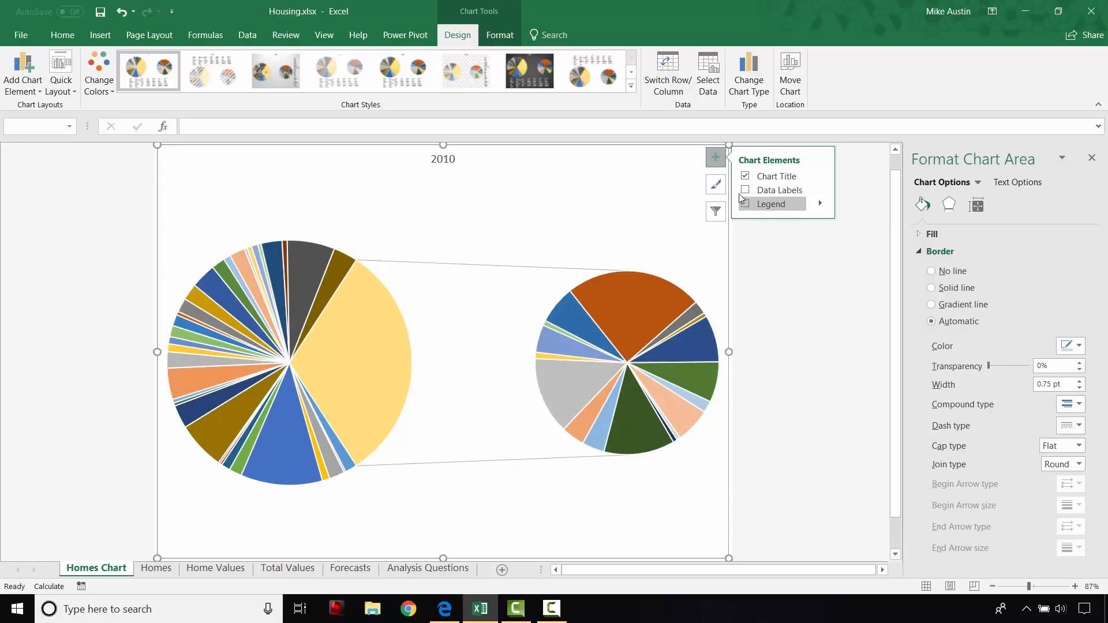
click(746, 191)
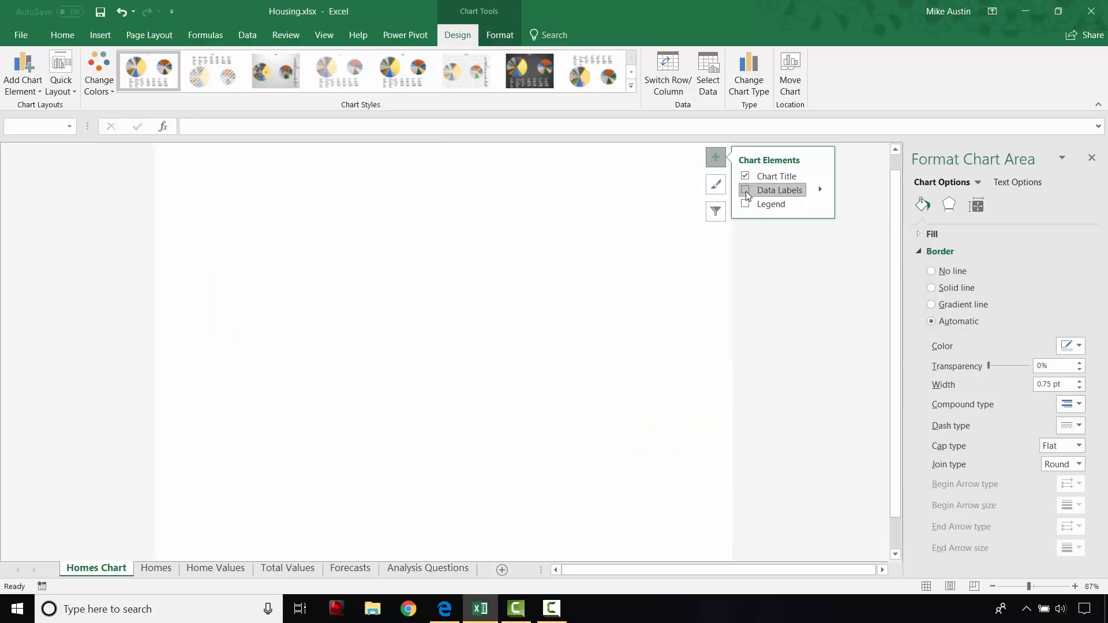
Set the pie chart's data labels to show the category name along with the value
click(821, 191)
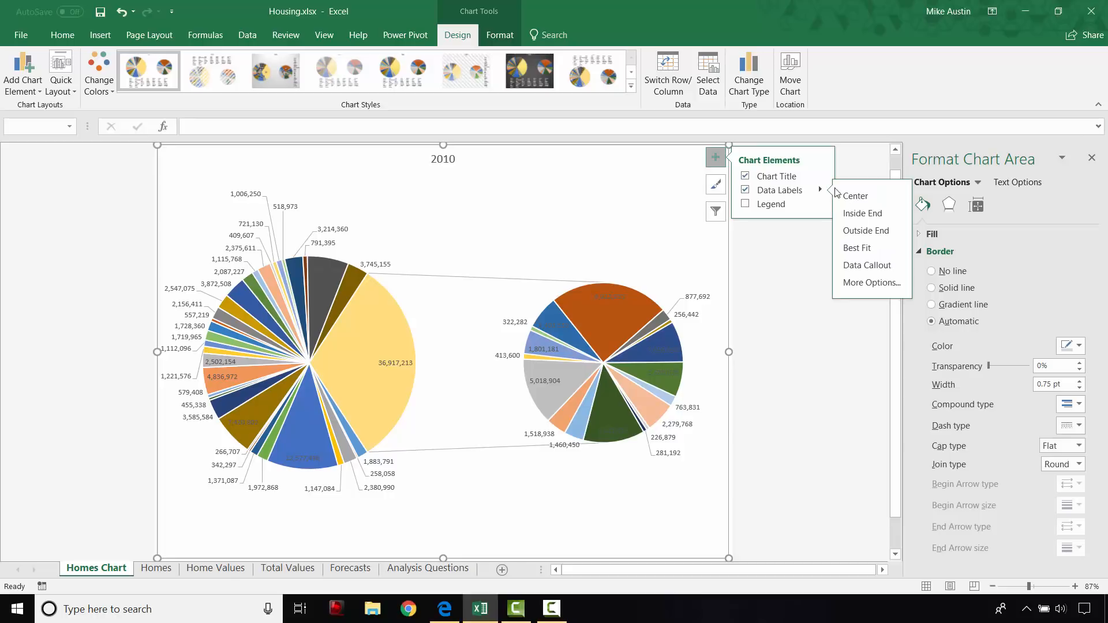
click(872, 282)
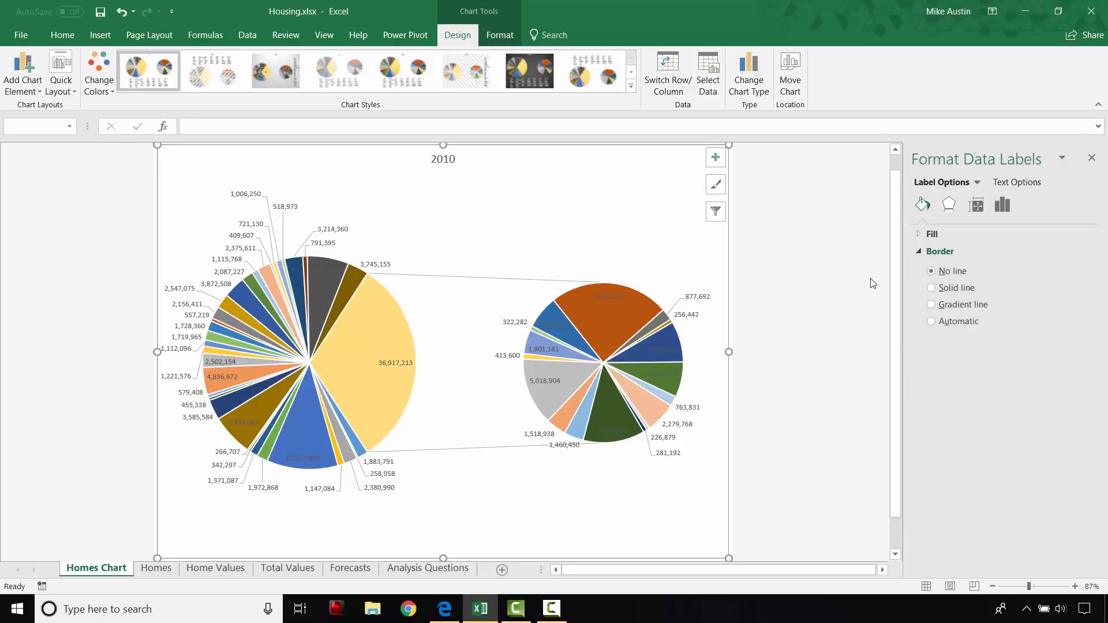
click(1004, 207)
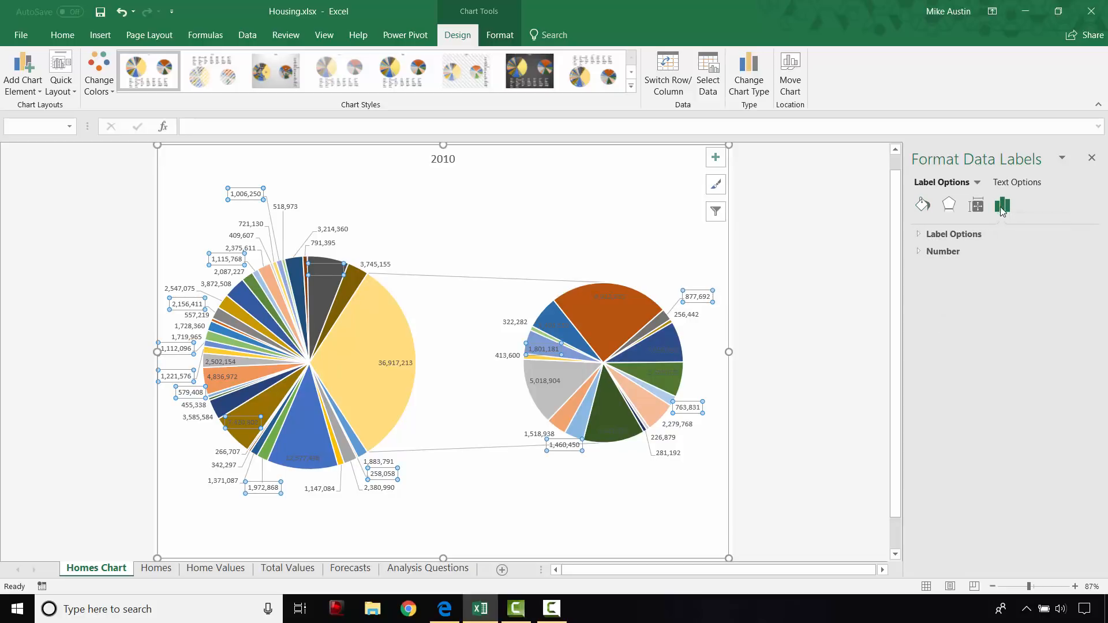
click(920, 234)
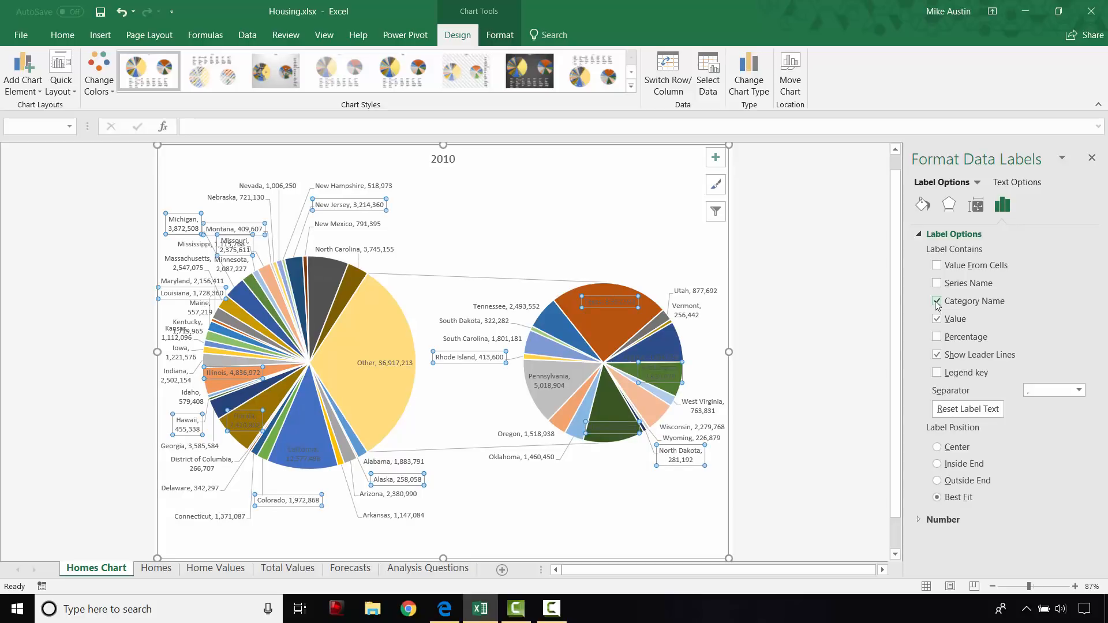
Split the pie of pie chart's series by percentage value
click(610, 330)
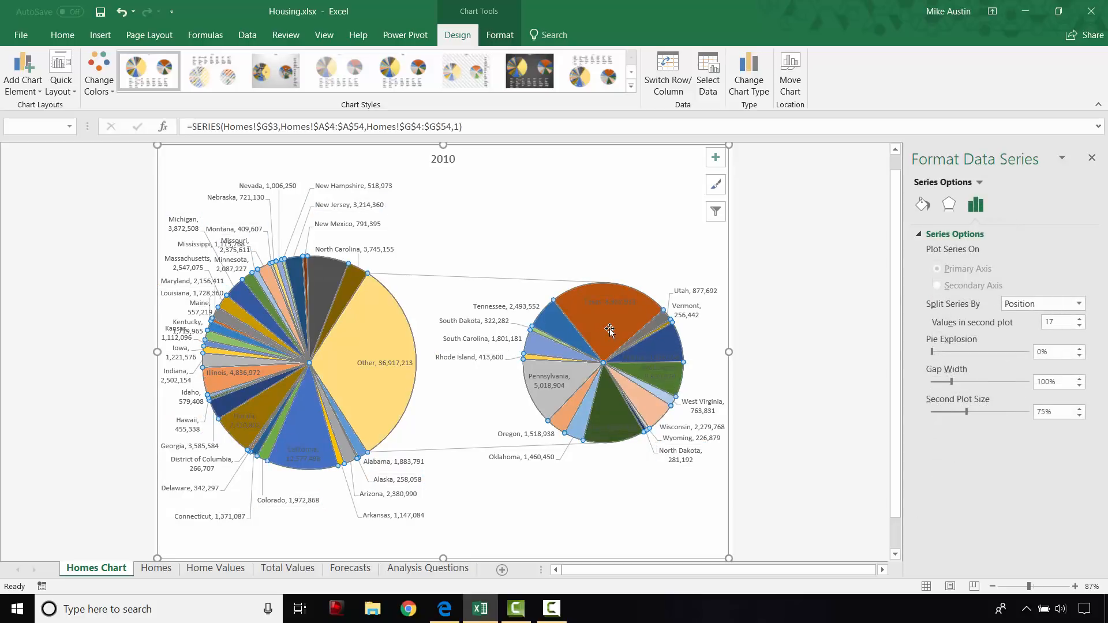
click(610, 330)
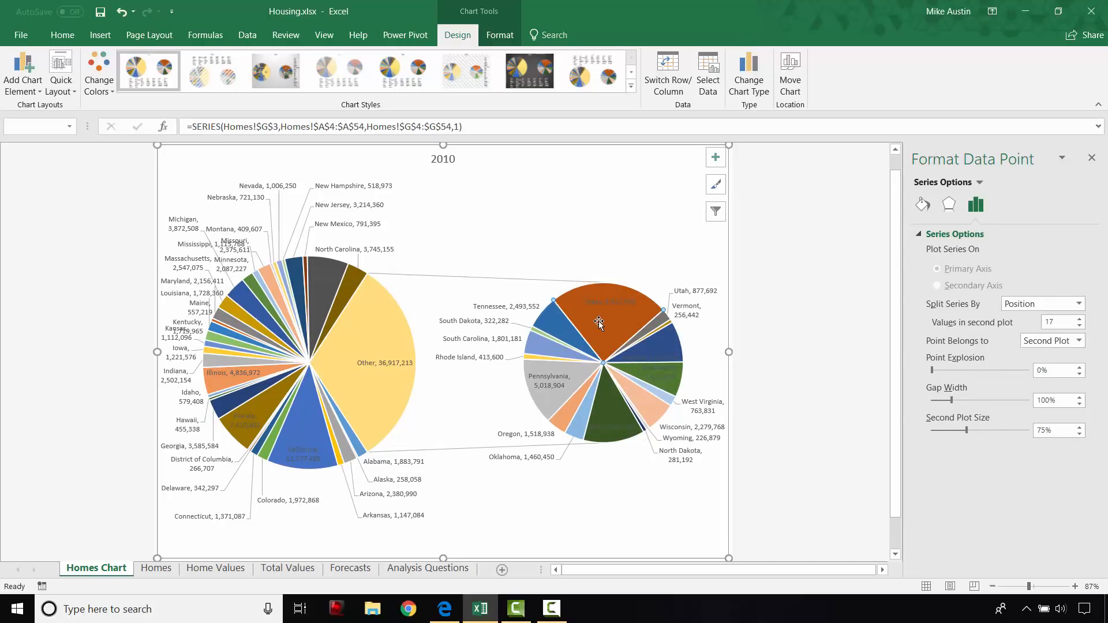
click(369, 307)
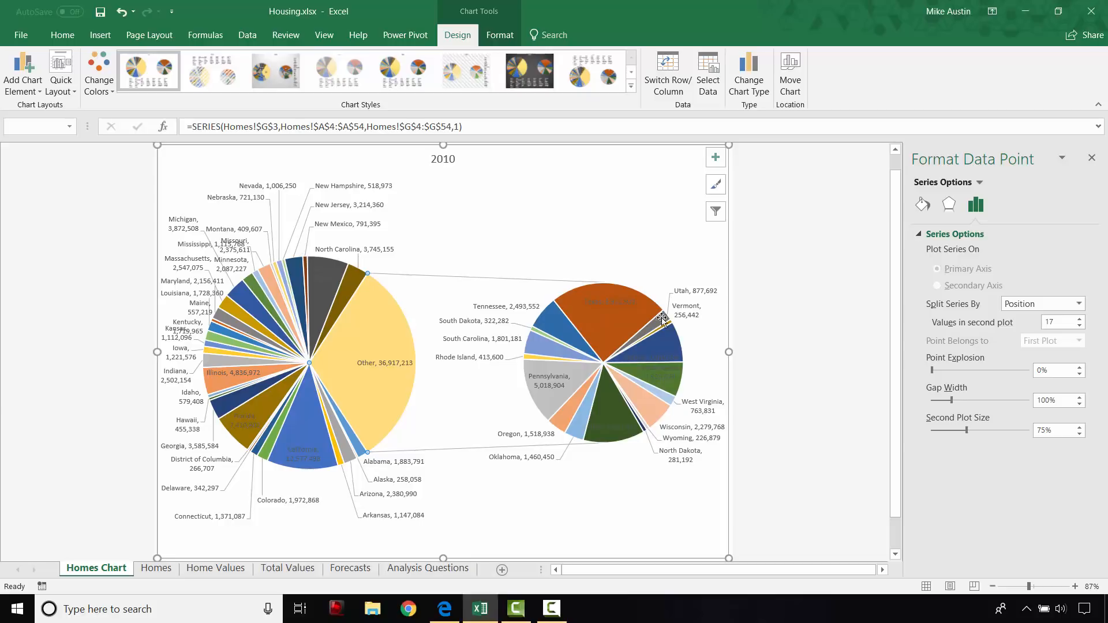
click(1079, 305)
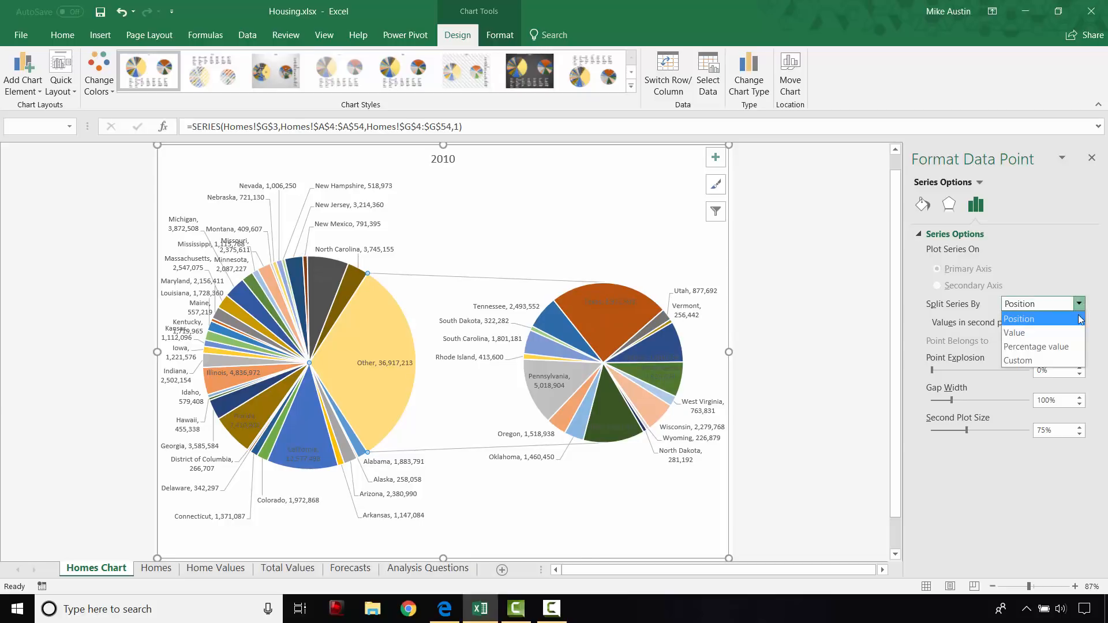
click(1070, 349)
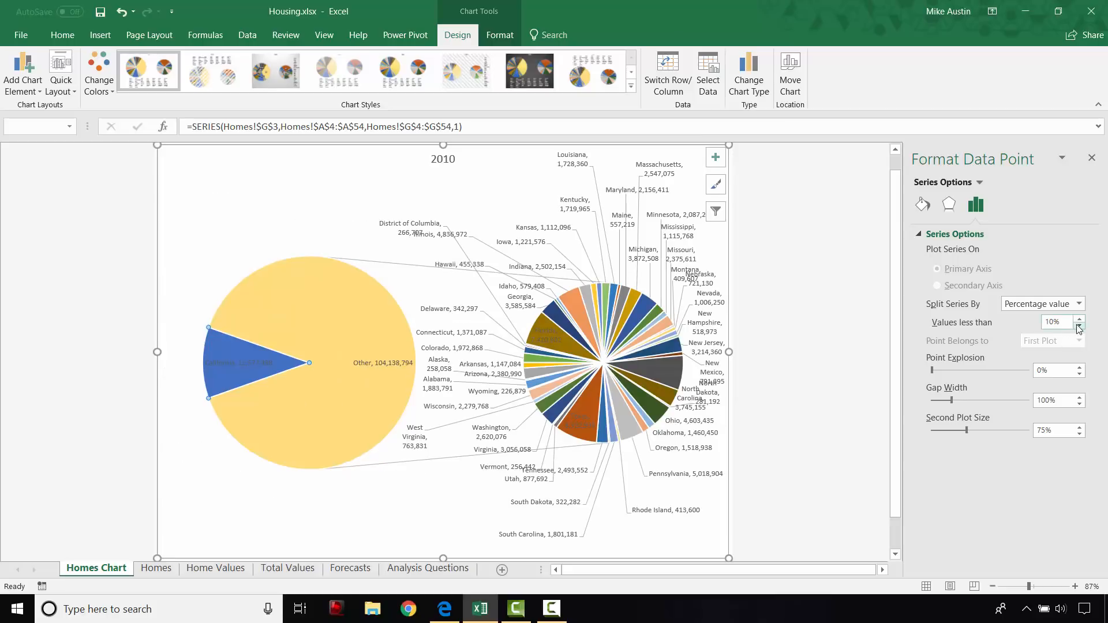
Set the secondary pie to take values less than 2%
click(1079, 327)
click(1079, 327)
click(1080, 327)
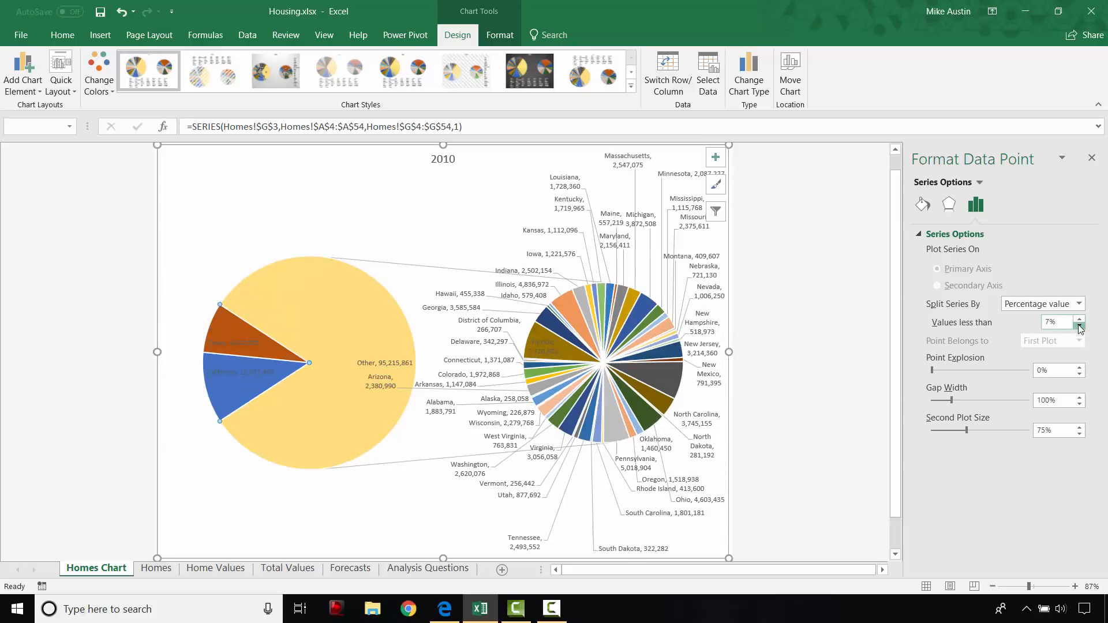
click(1079, 326)
click(1080, 327)
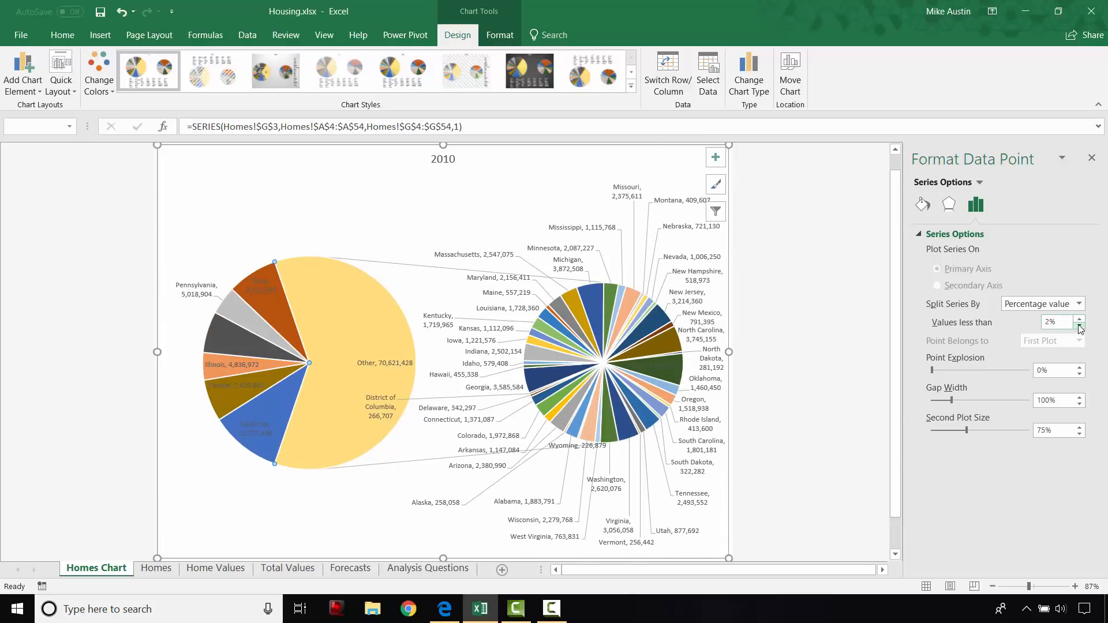
click(1079, 327)
click(1079, 326)
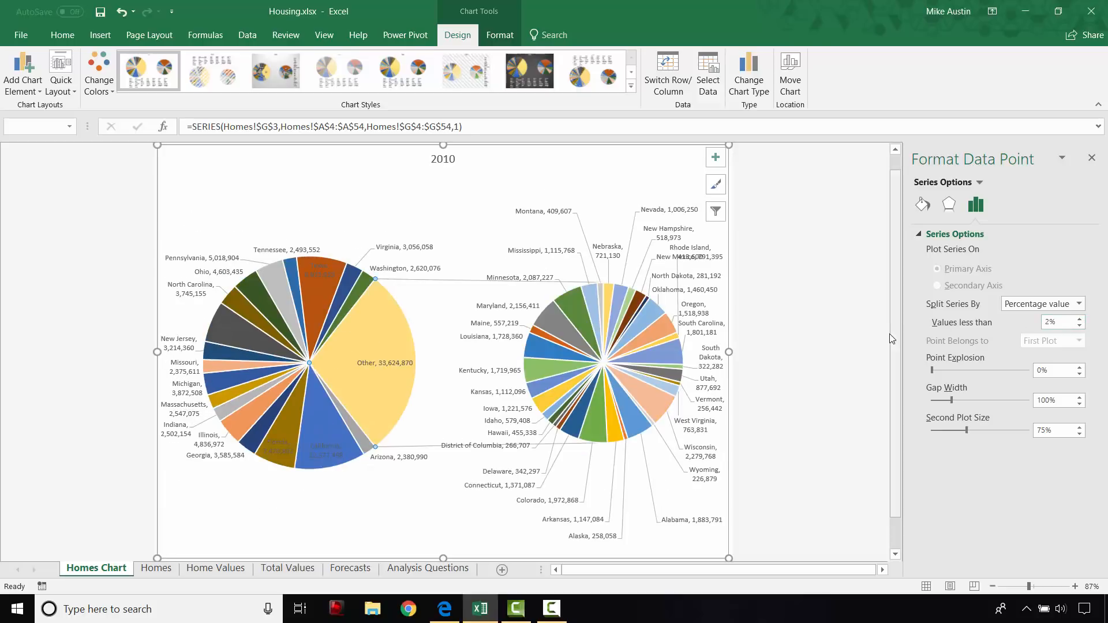
key(Return)
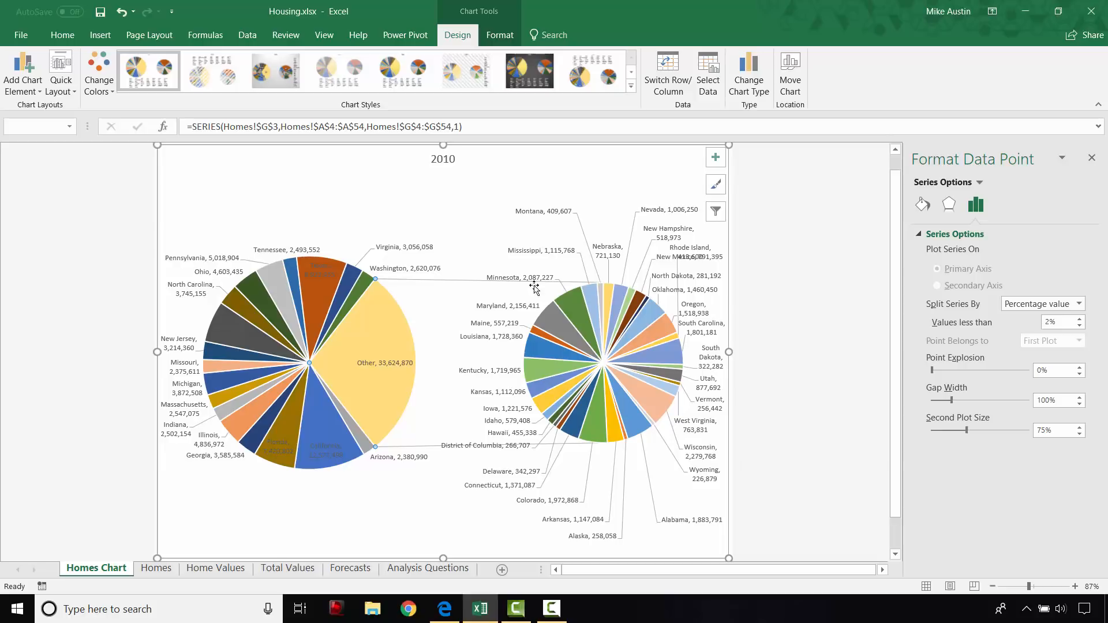
Check the pie chart requirements in instructionsC.pdf and change the chart title to "Homes by State"
click(445, 609)
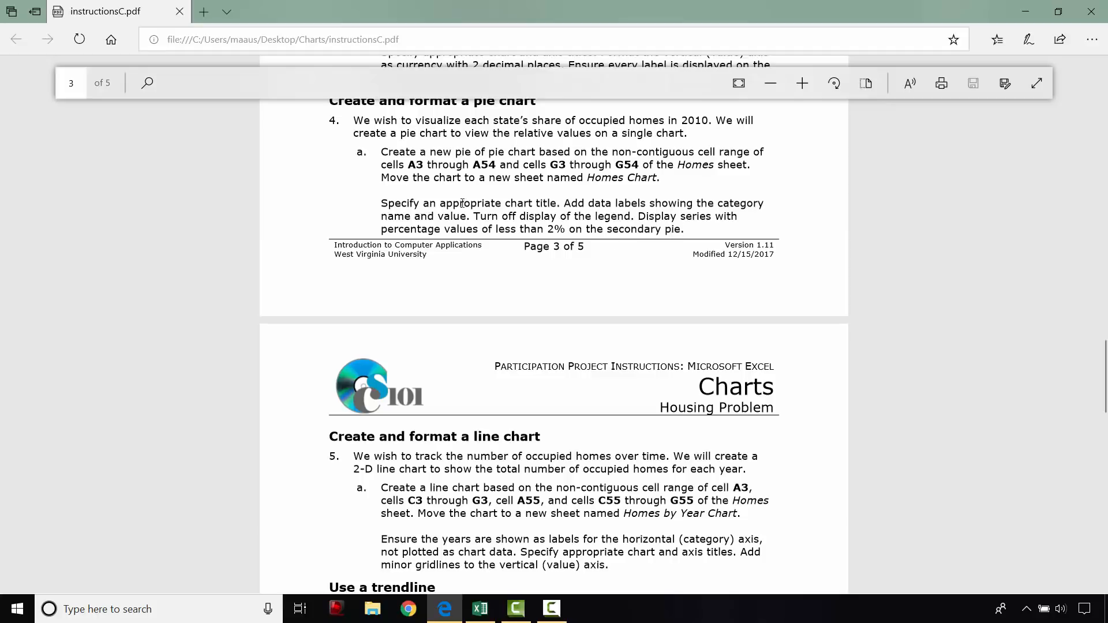
click(480, 608)
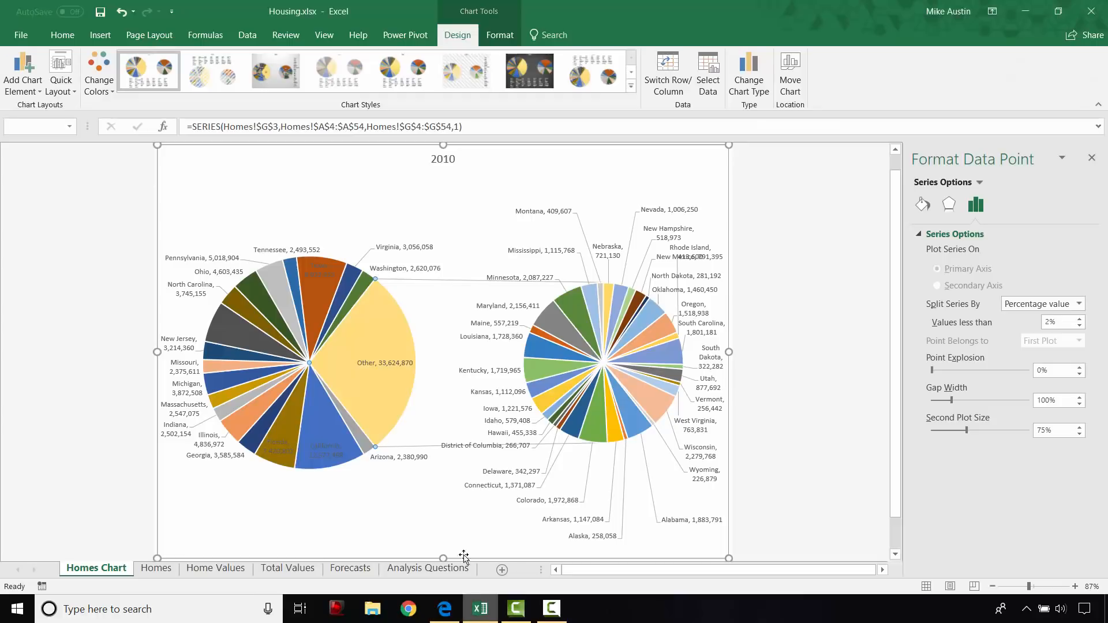
click(448, 161)
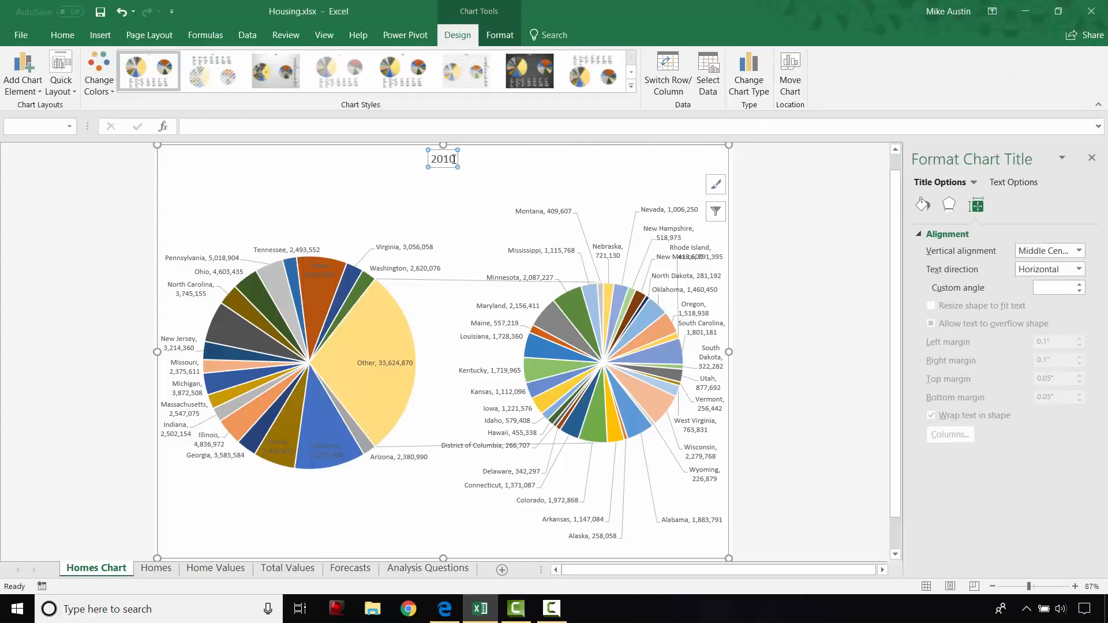
drag(451, 160, 428, 155)
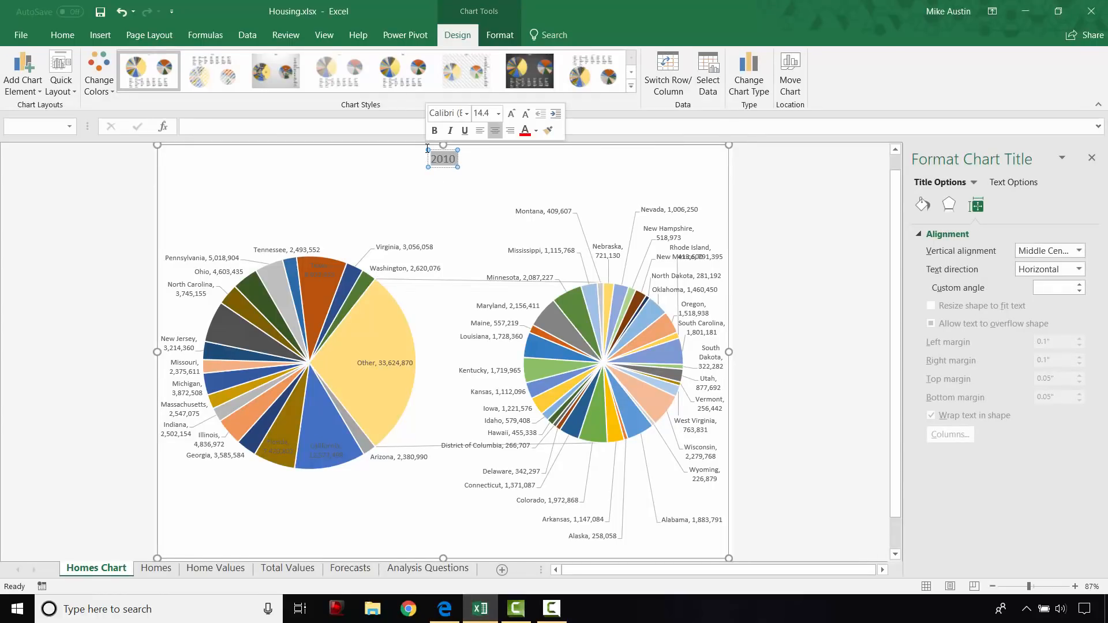
text(Homes)
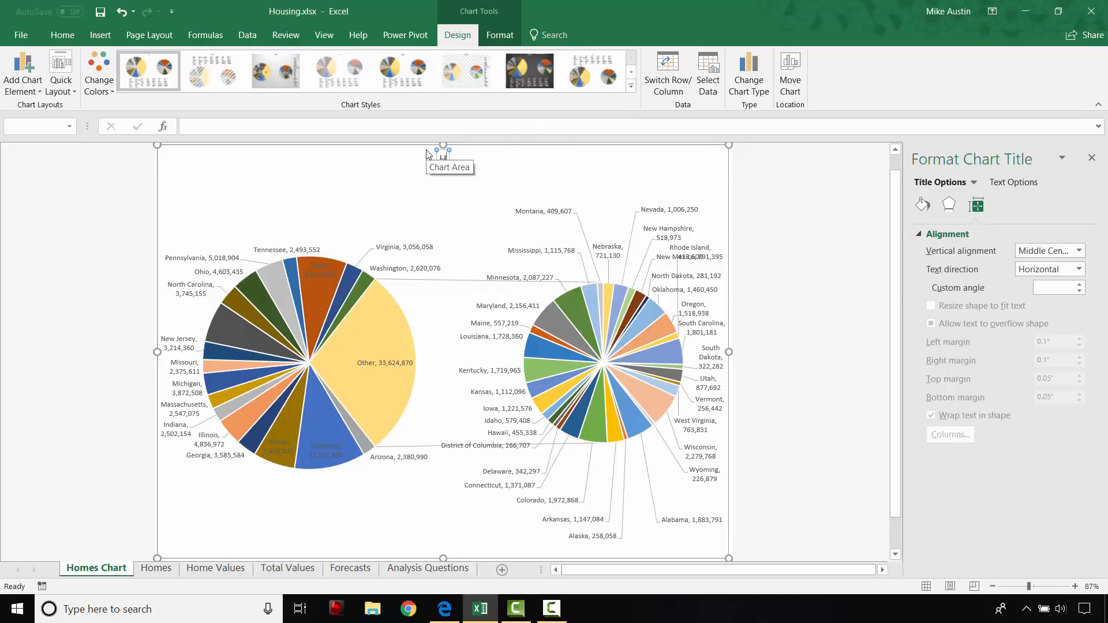
text( b)
key(BackSpace)
key(BackSpace)
key(BackSpace)
text(s by State)
click(786, 217)
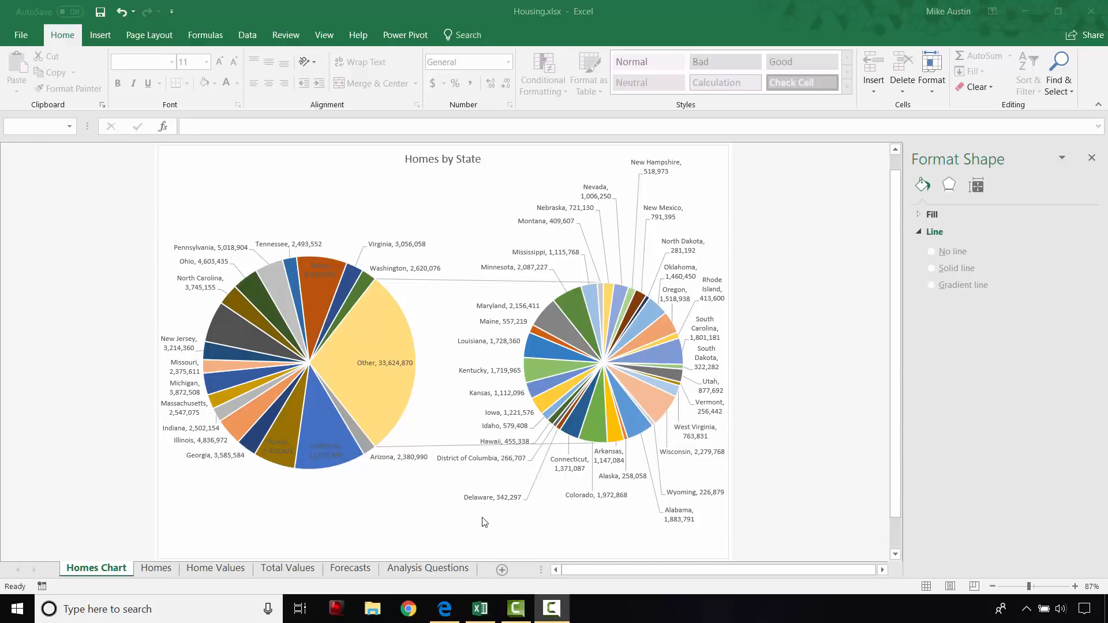
On the Homes sheet, select the non-contiguous cells A3, C3:G3, A55 and C55:G55
click(154, 569)
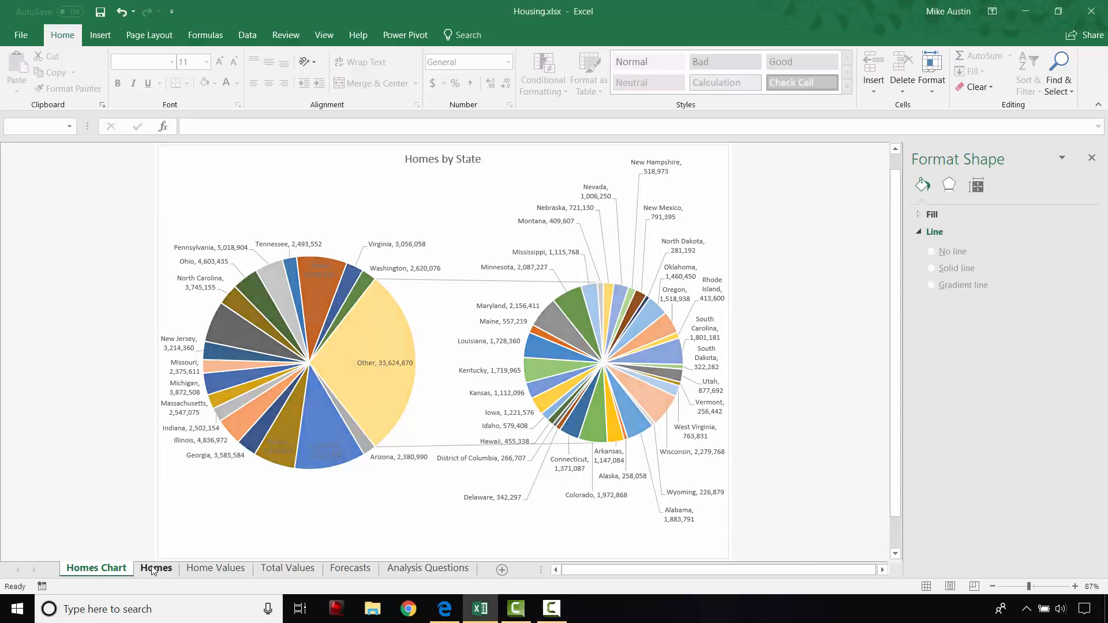
click(154, 569)
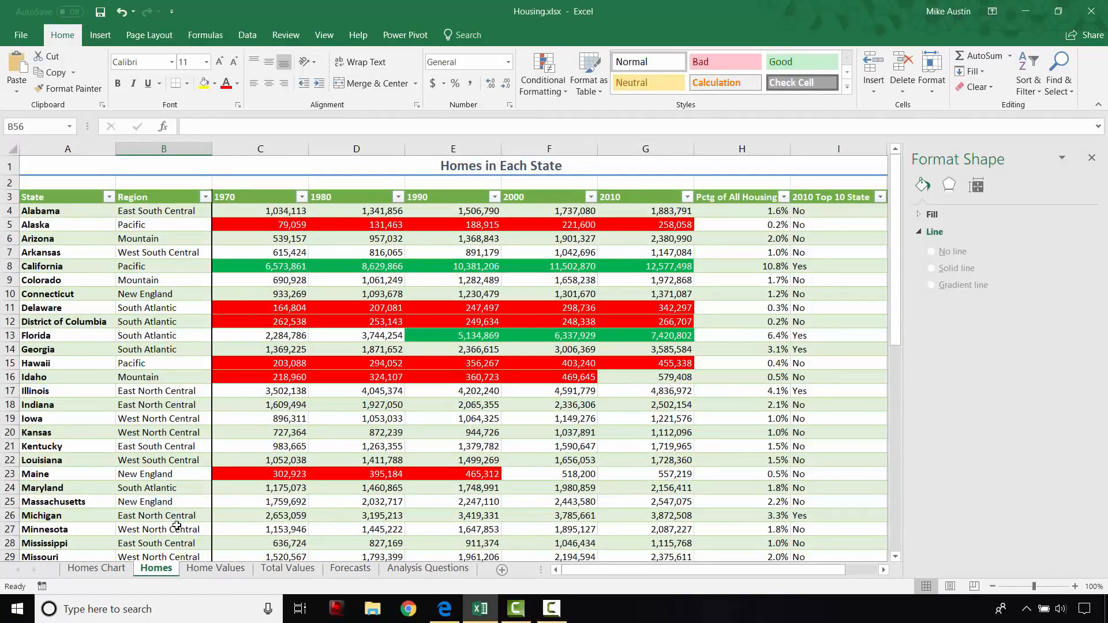
click(72, 198)
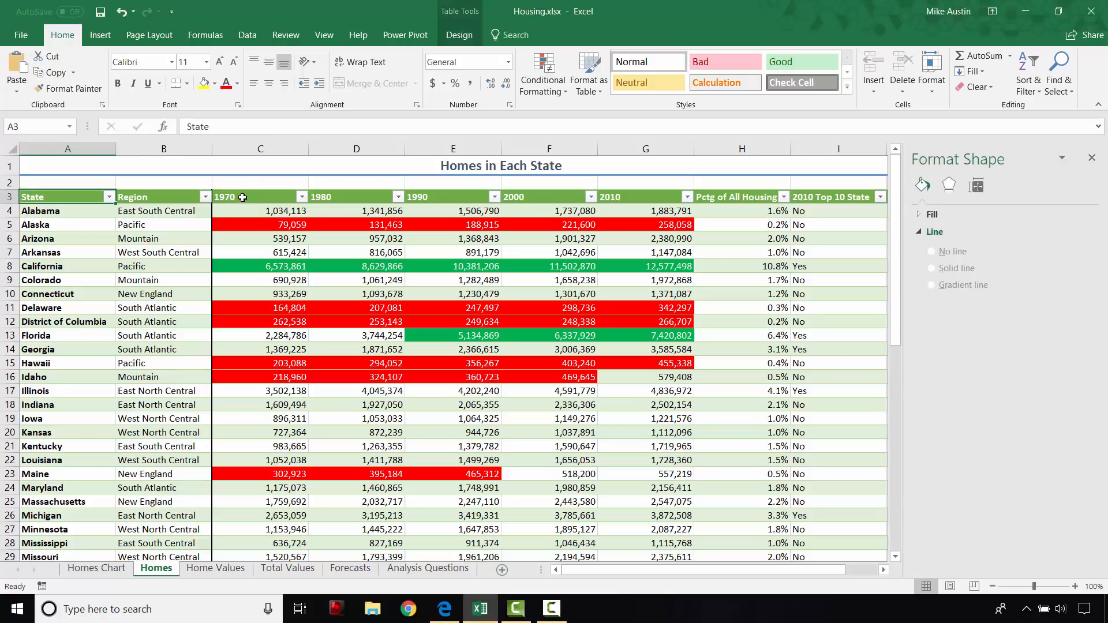
ctrl+click(243, 197)
drag(244, 197, 642, 194)
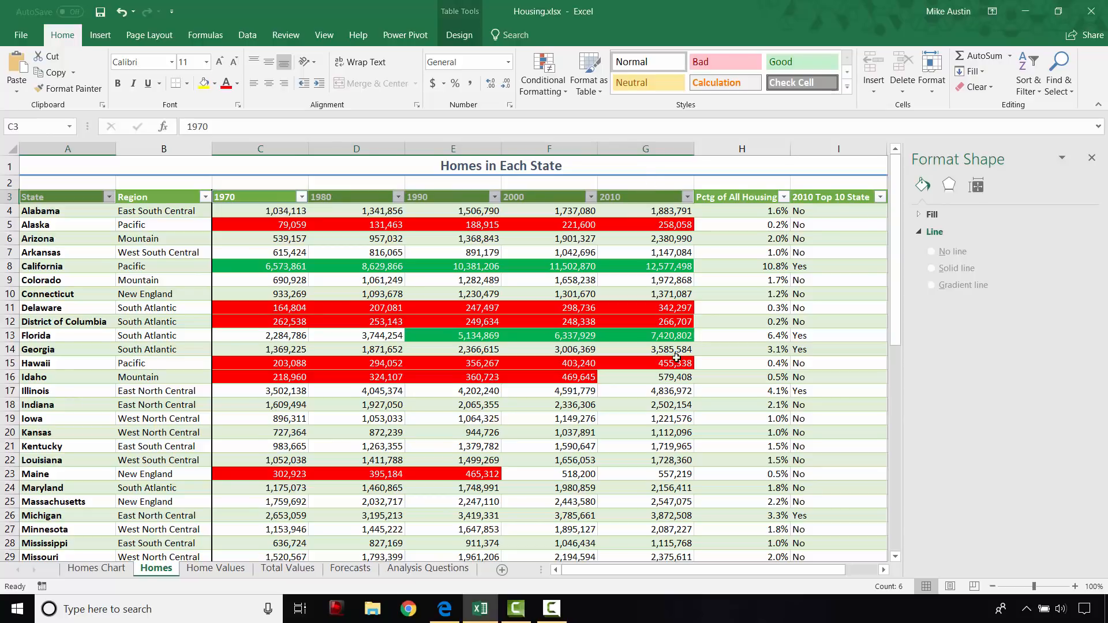
scroll(440, 532, down, 6)
scroll(440, 532, down, 4)
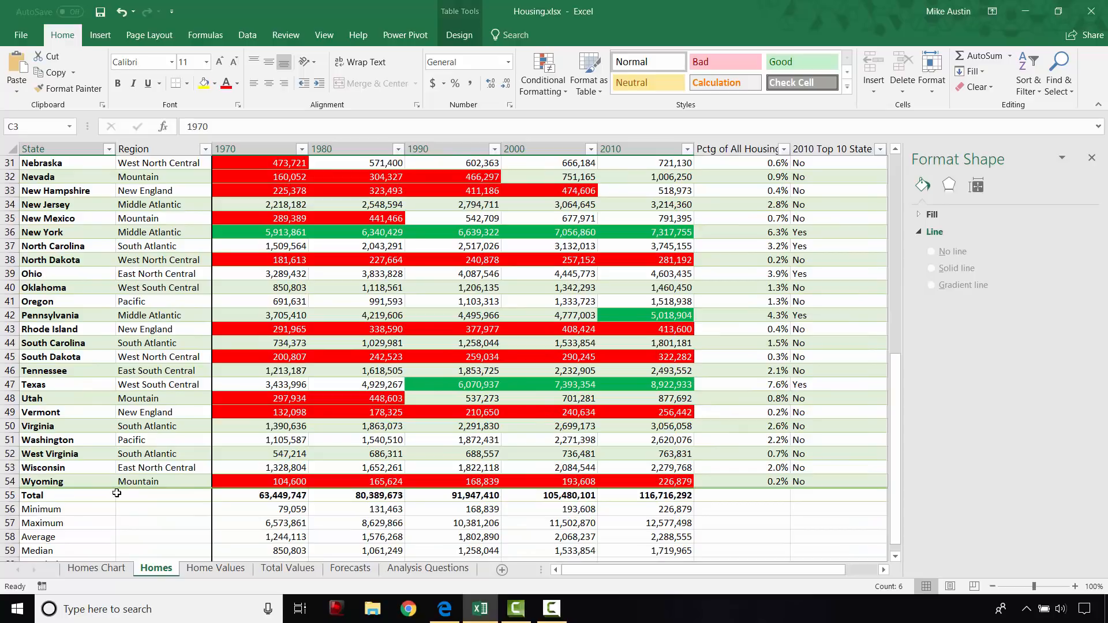
click(44, 496)
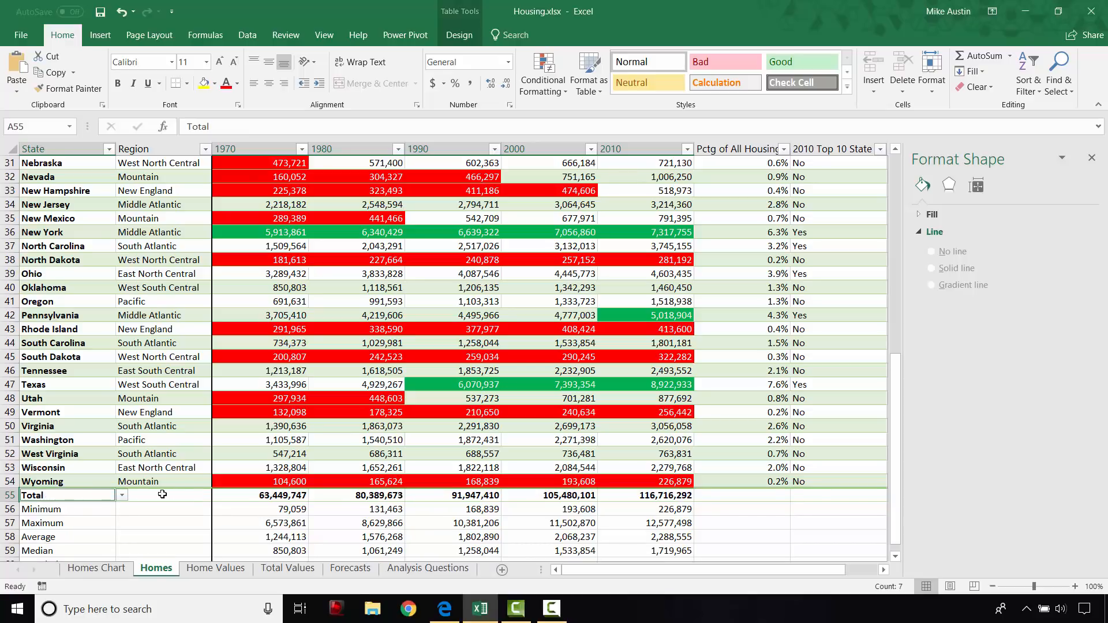
click(260, 496)
drag(260, 495, 636, 494)
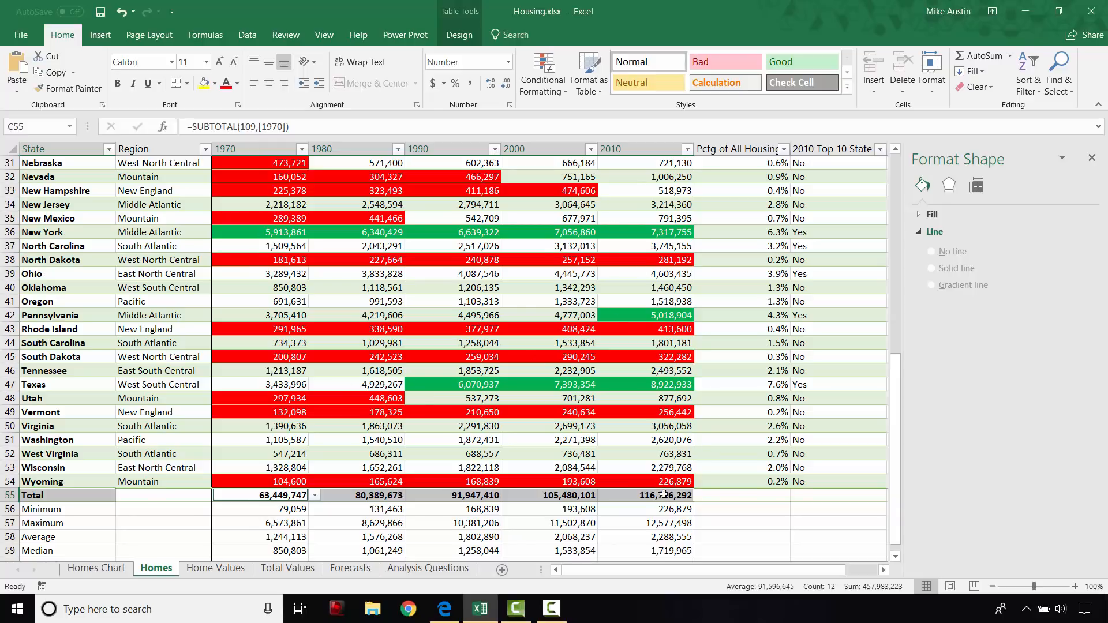
Insert a basic 2-D Line chart from the selected year headings and totals
click(101, 35)
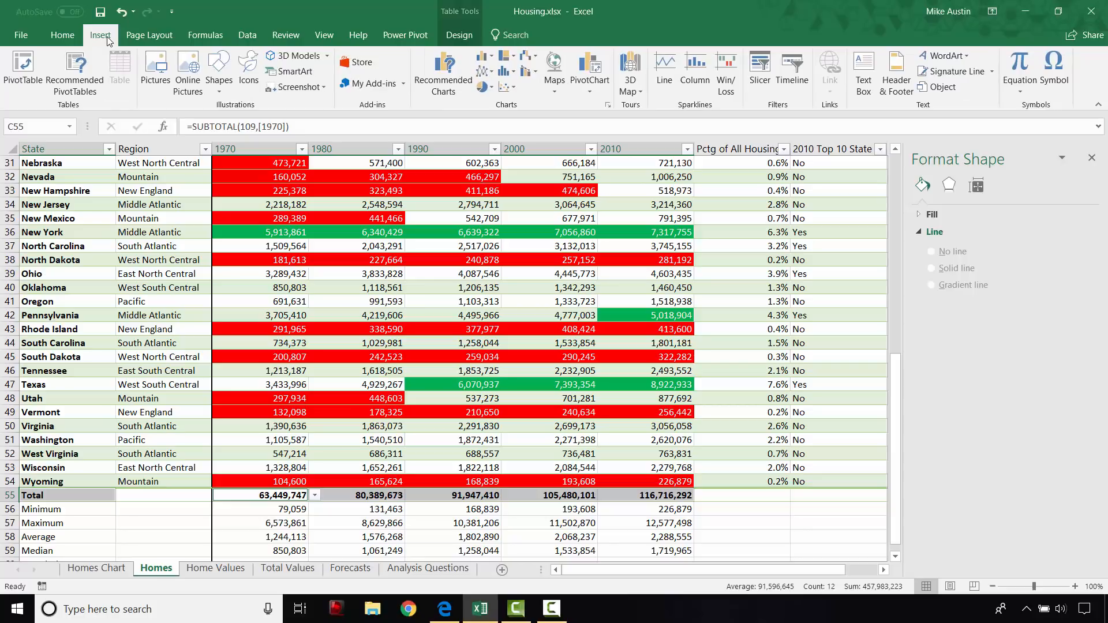
click(442, 91)
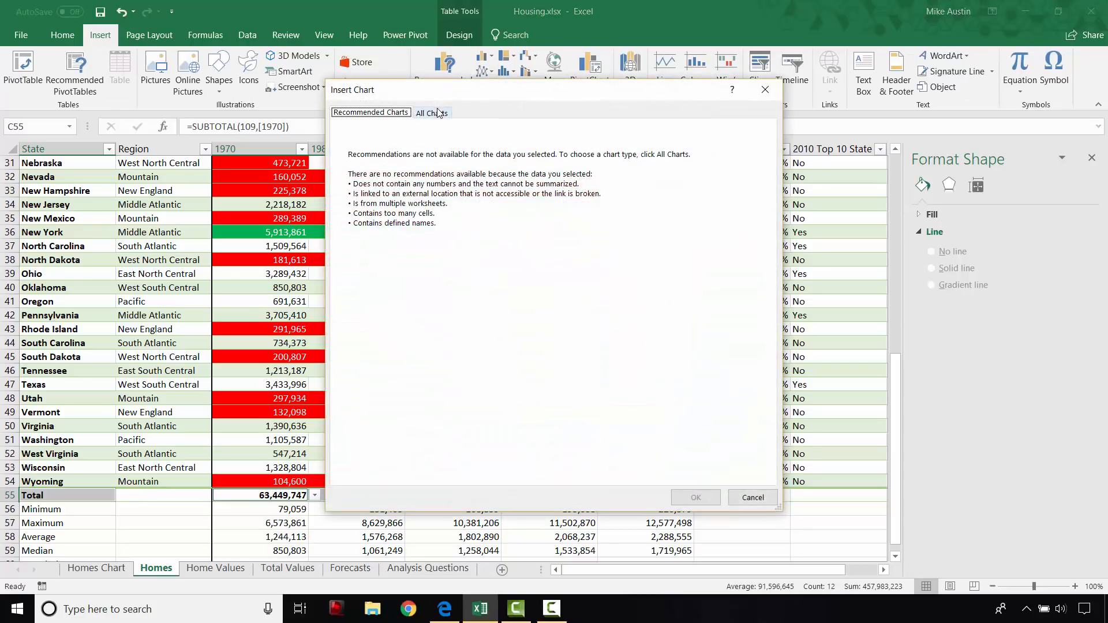
click(436, 116)
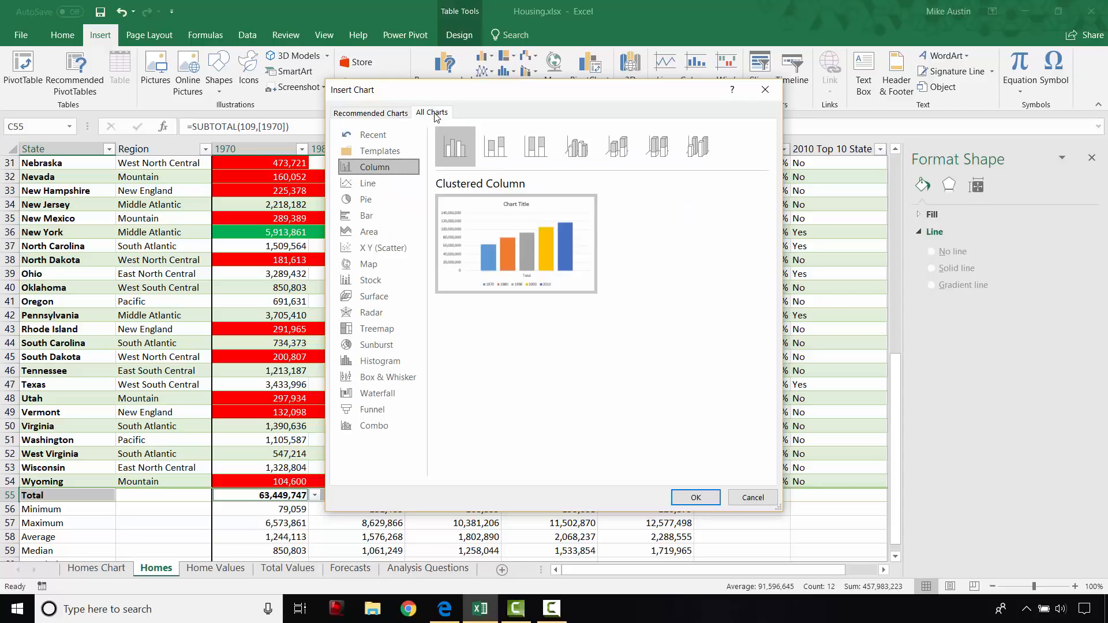
click(396, 187)
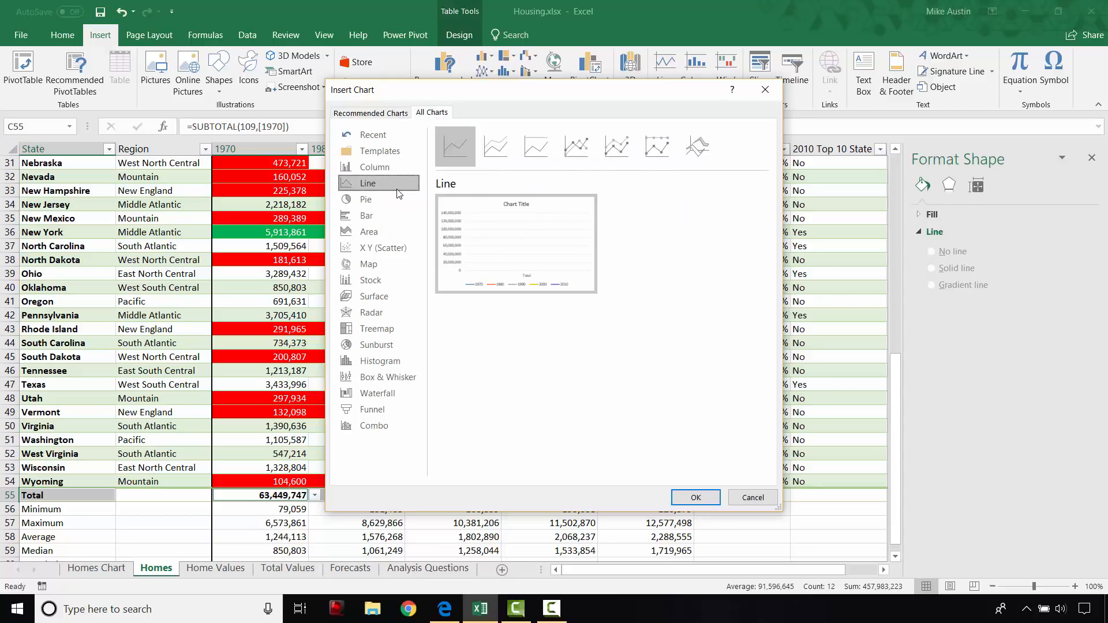
mouse_move(505, 241)
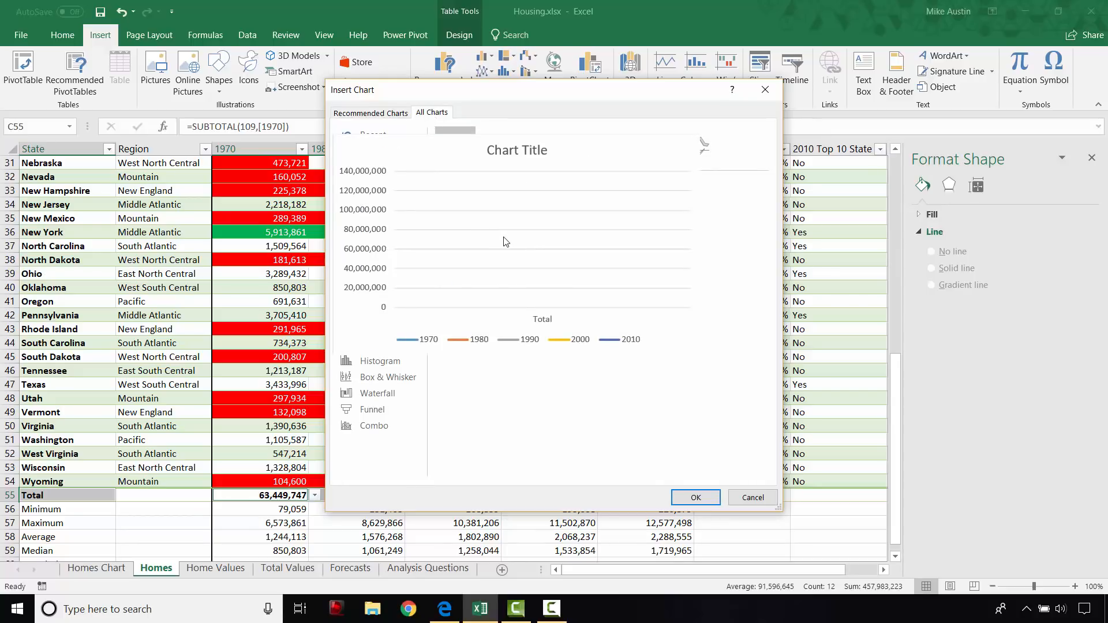
click(696, 498)
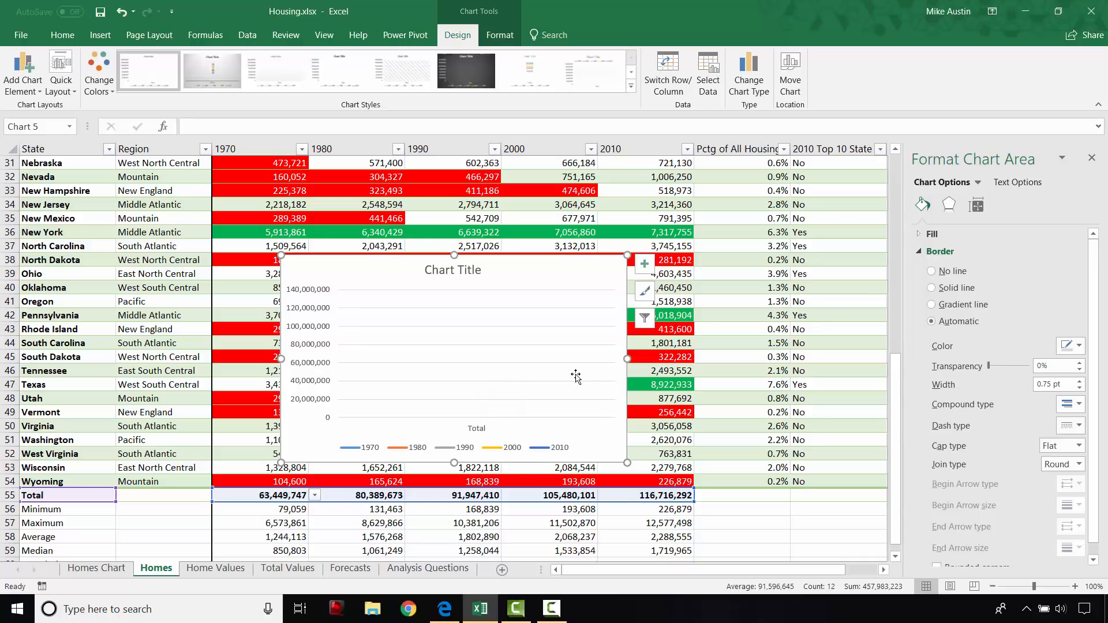
Switch the line chart's rows and columns in its data source so the years become the horizontal axis labels
click(645, 324)
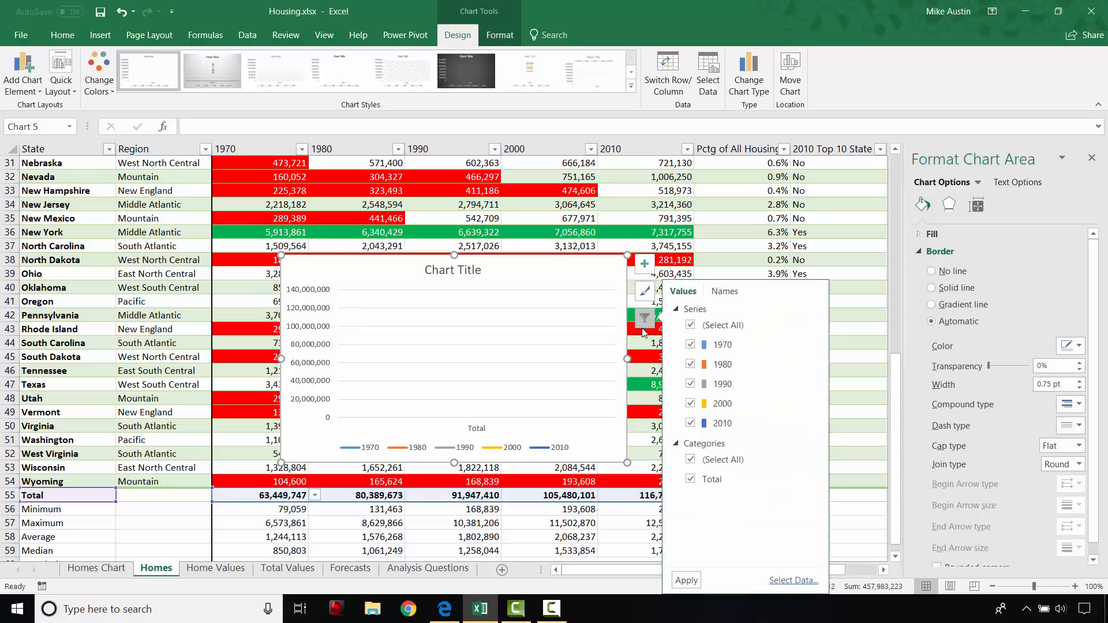
click(802, 585)
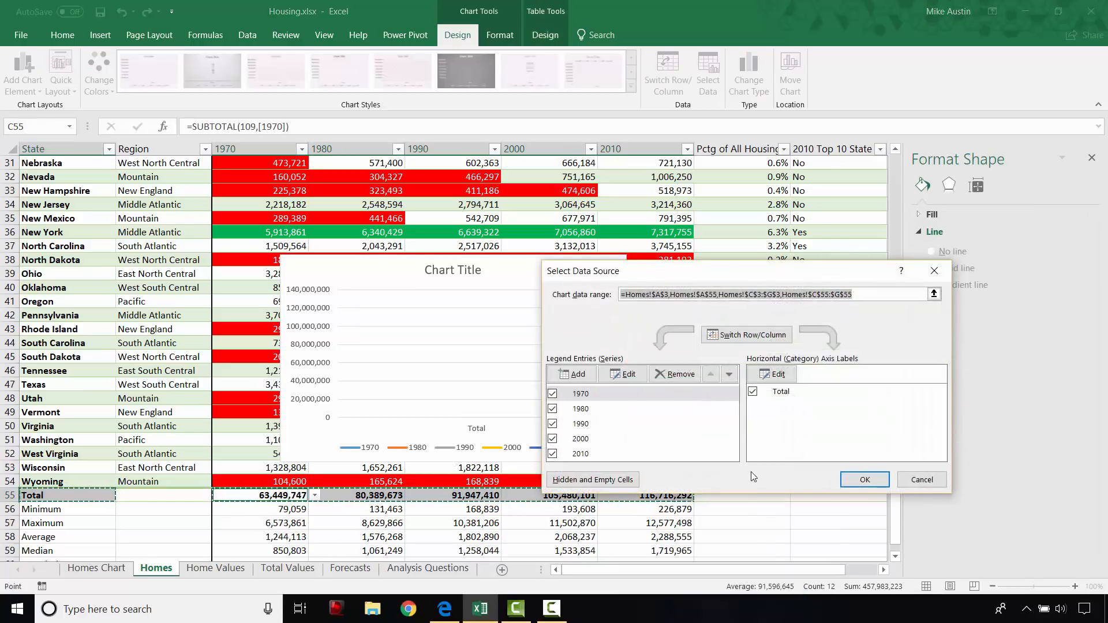
click(747, 335)
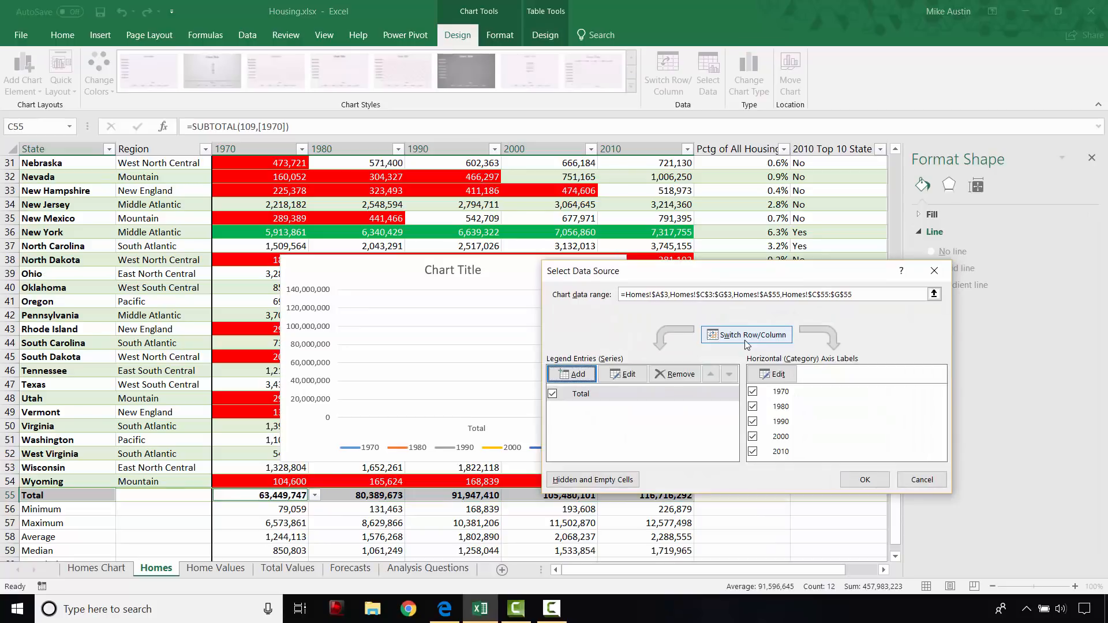
click(863, 480)
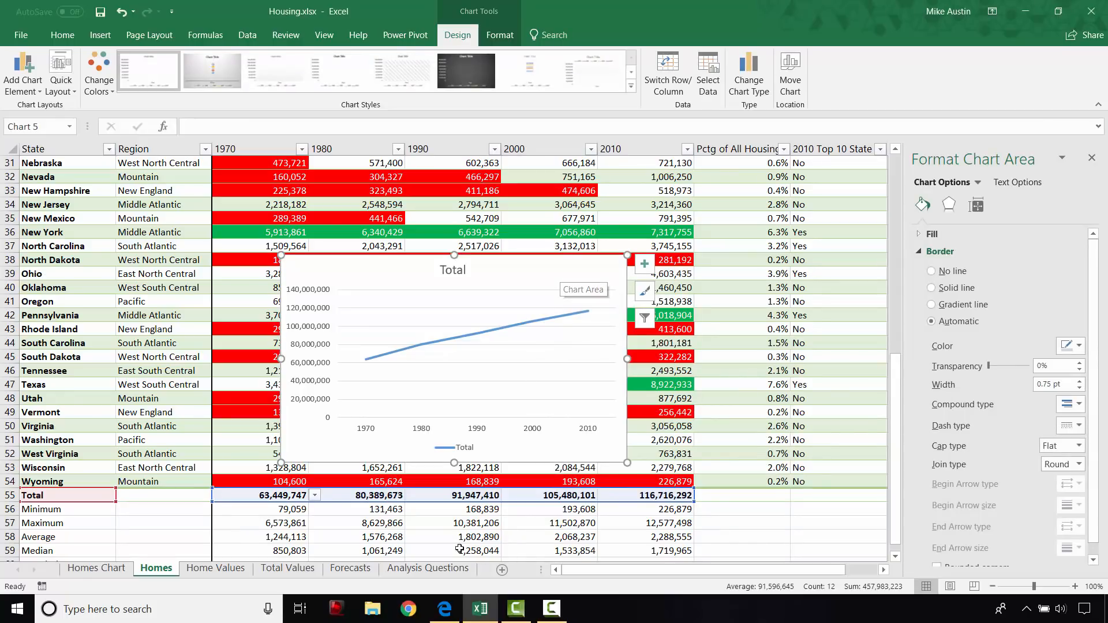
Switch to instructionsC.pdf in the browser and copy the sheet name "Homes by Year Chart" from the line chart instructions
click(445, 609)
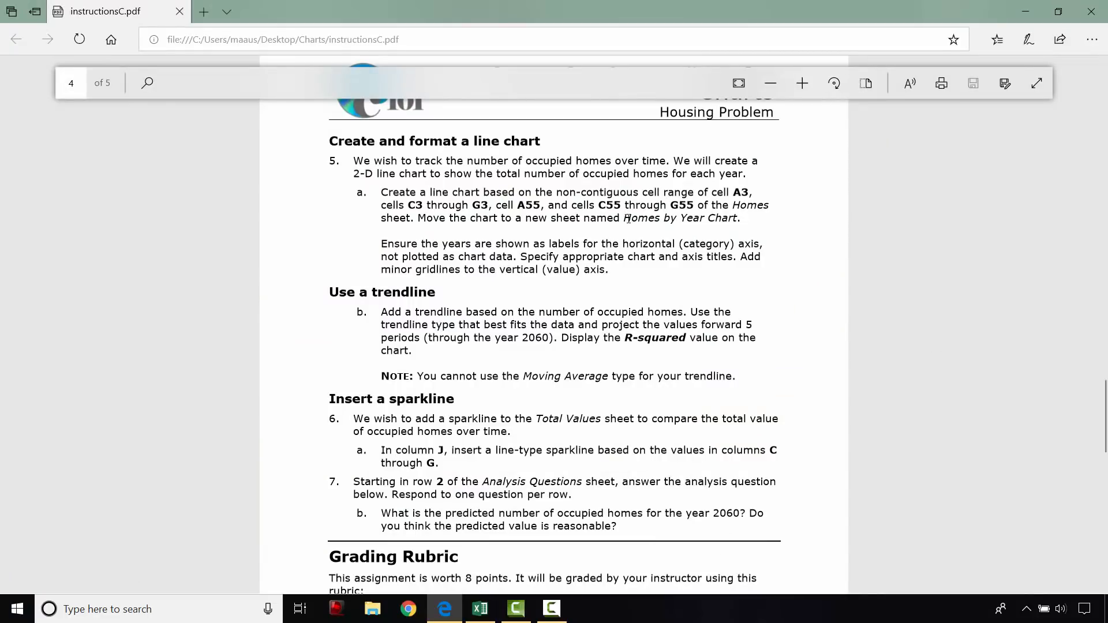
drag(621, 219, 727, 218)
right_click(726, 218)
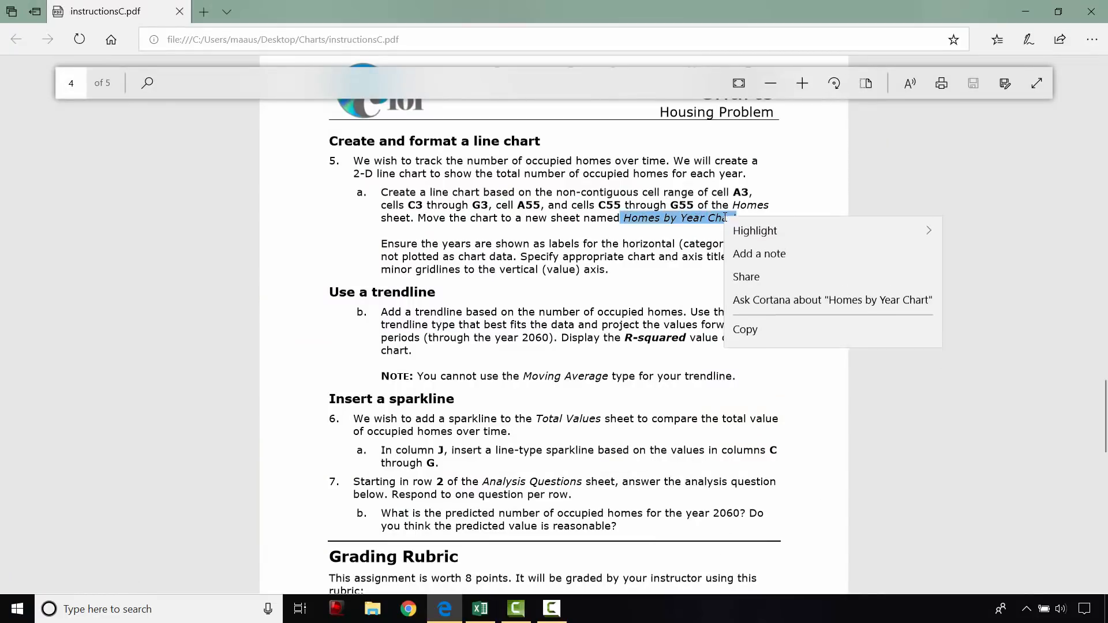
click(746, 331)
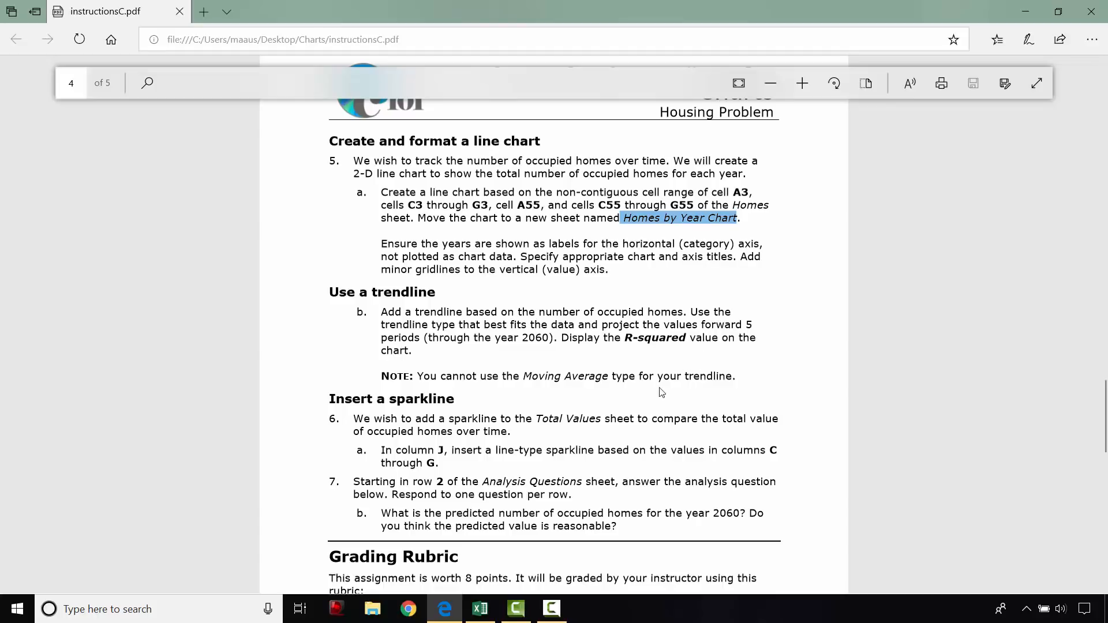
Return to Housing.xlsx and move the line chart to a new sheet named "Homes by Year Chart"
click(480, 608)
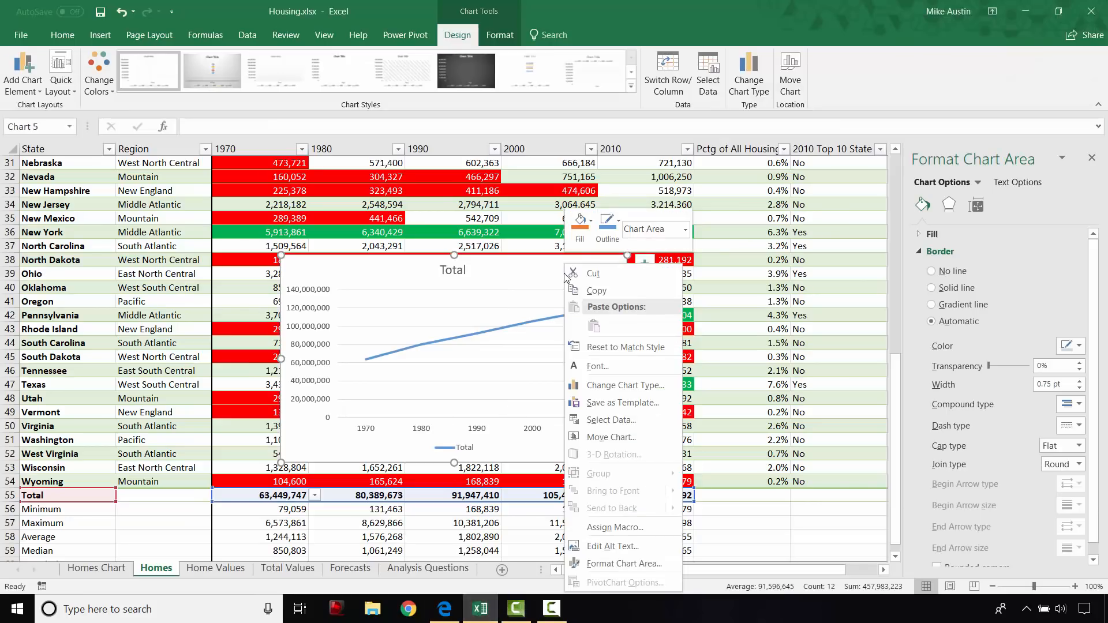
right_click(565, 268)
key(XF86AudioLowerVolume)
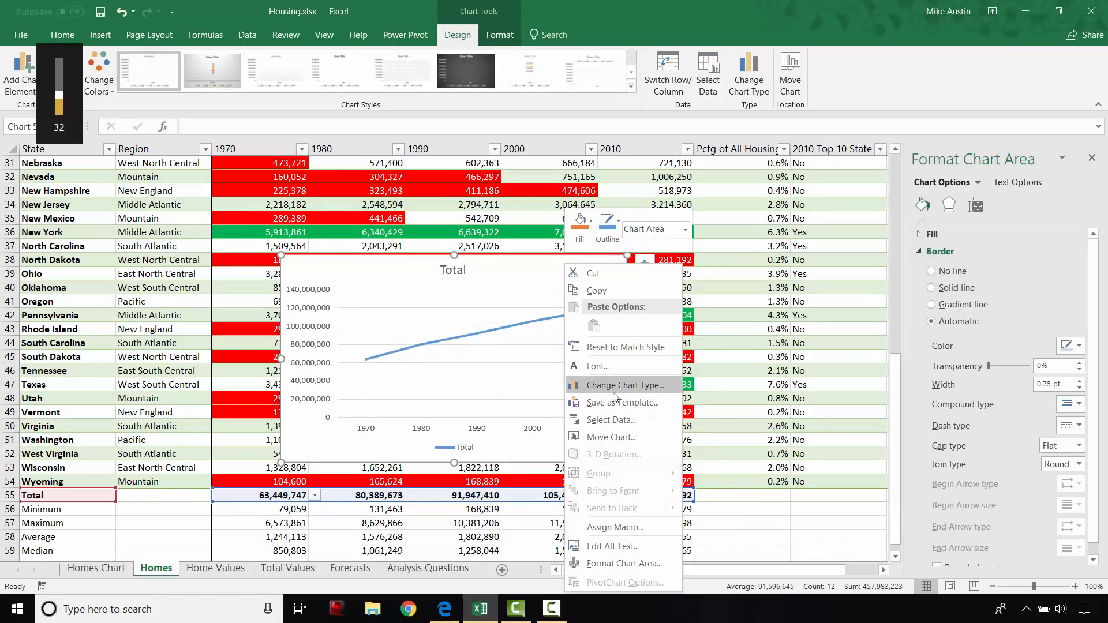
key(XF86AudioRaiseVolume)
key(XF86AudioRaiseVolume)
key(XF86AudioRaiseVolume)
key(XF86AudioRaiseVolume)
key(XF86AudioRaiseVolume)
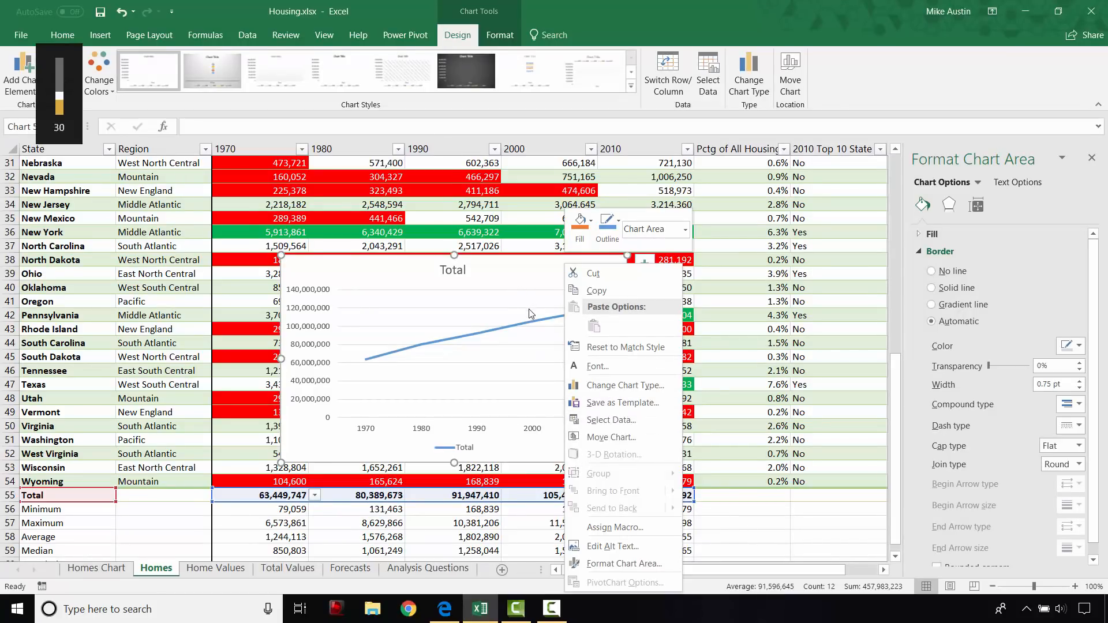
click(606, 437)
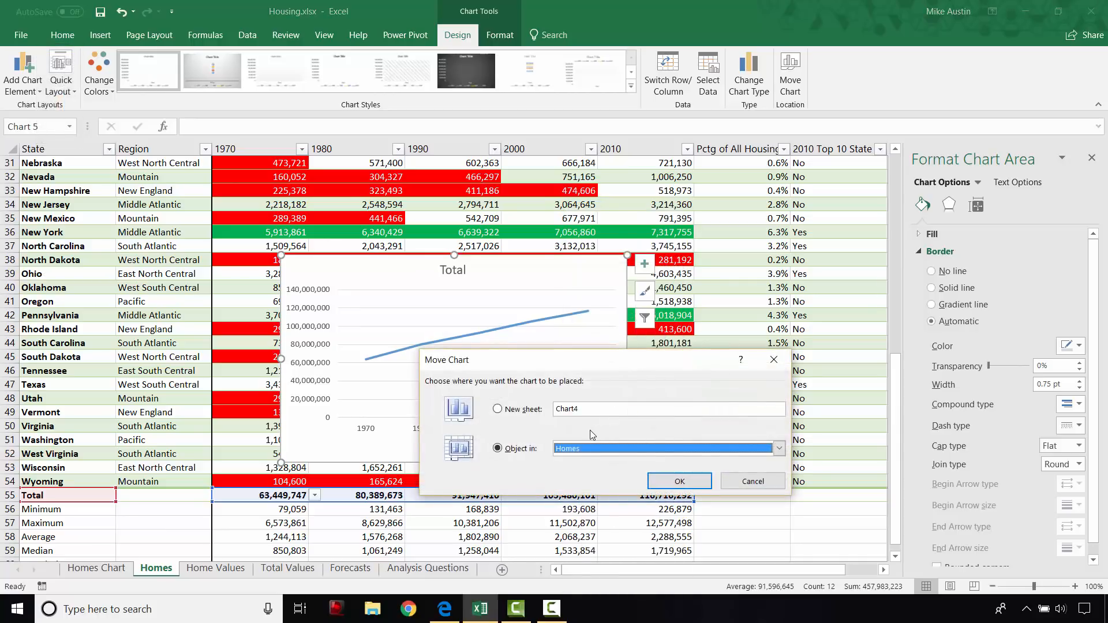
click(522, 411)
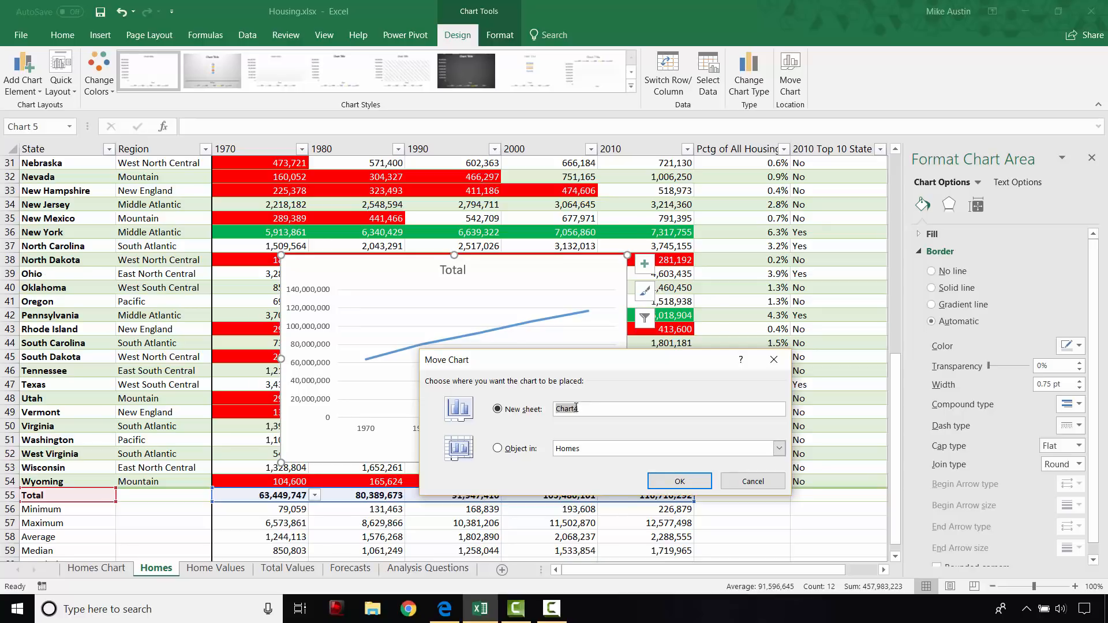
text(Homes by Year Chart)
click(681, 482)
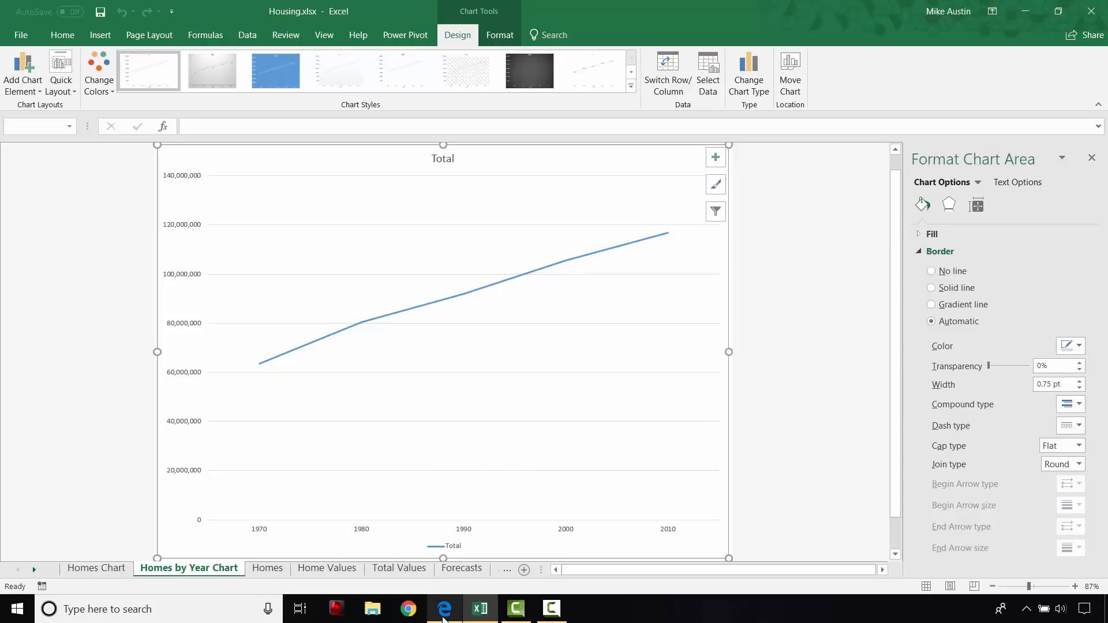
Check the title requirements in instructionsC.pdf, return to Housing.xlsx and set the line chart's title to "Homes by Year"
mouse_move(444, 615)
click(421, 472)
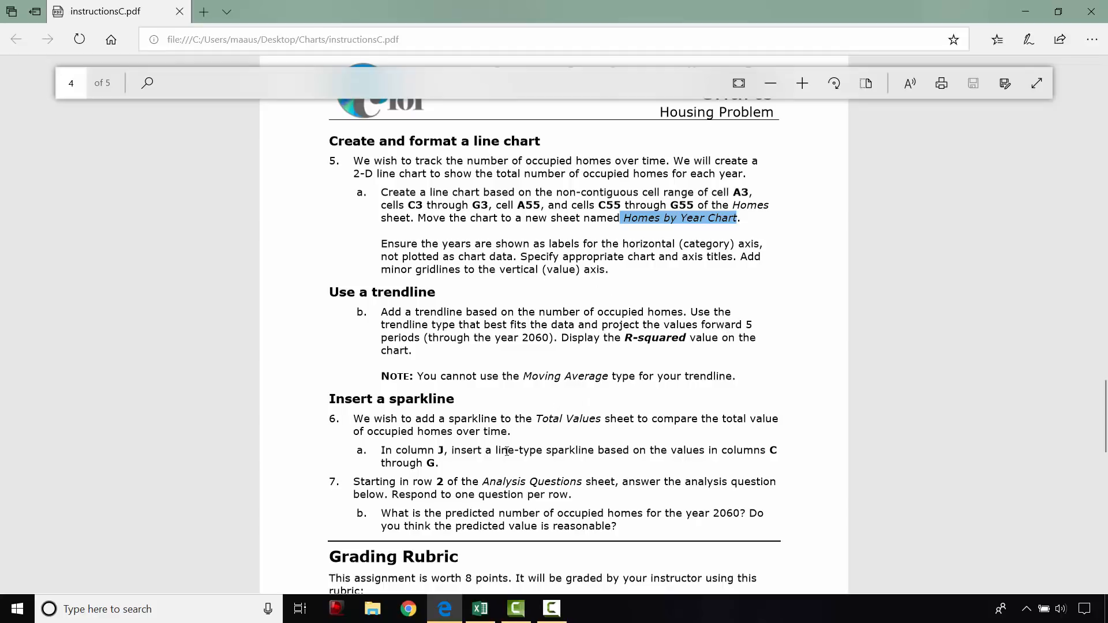
click(480, 609)
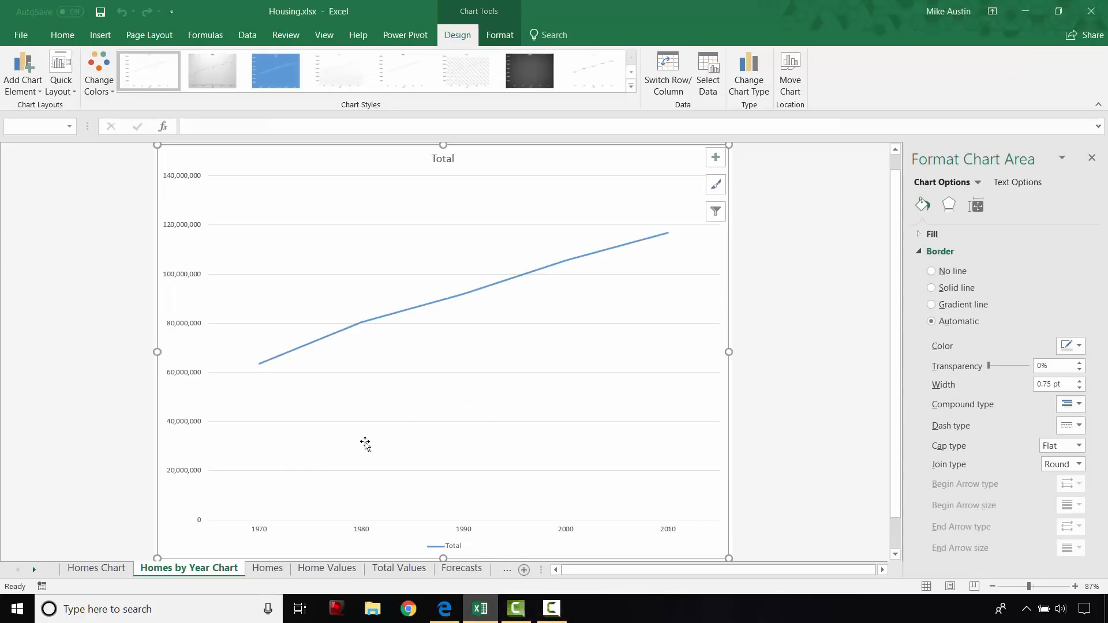
click(449, 157)
click(449, 157)
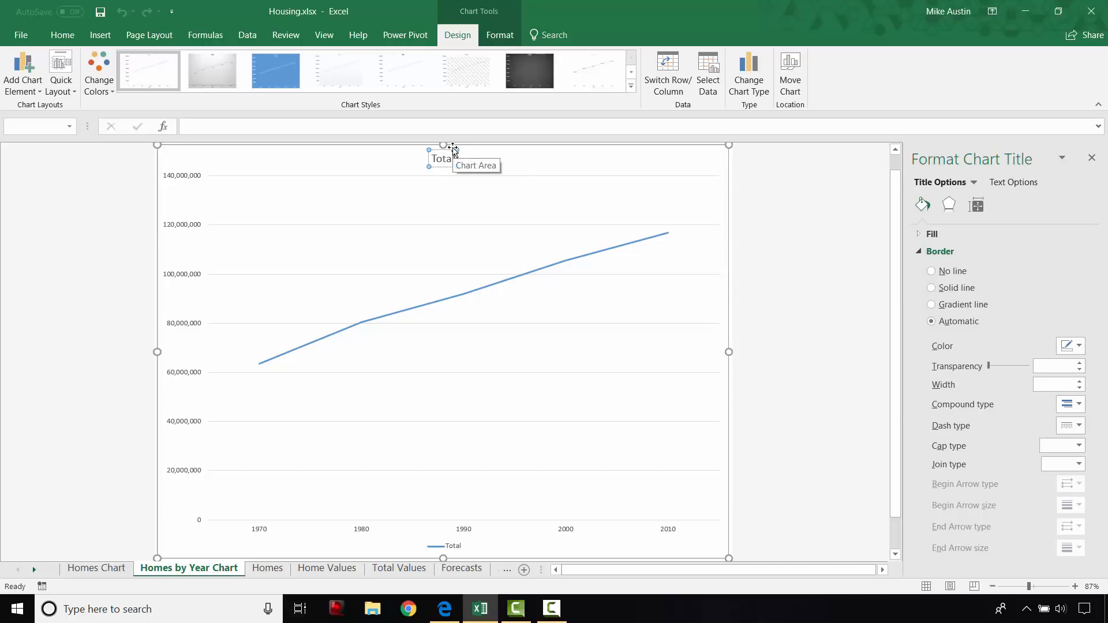
key(BackSpace)
key(BackSpace)
key(BackSpace)
key(BackSpace)
key(BackSpace)
text(Homes by Year)
click(754, 190)
Add axis titles to the line chart and change the horizontal axis title to "Year"
click(707, 168)
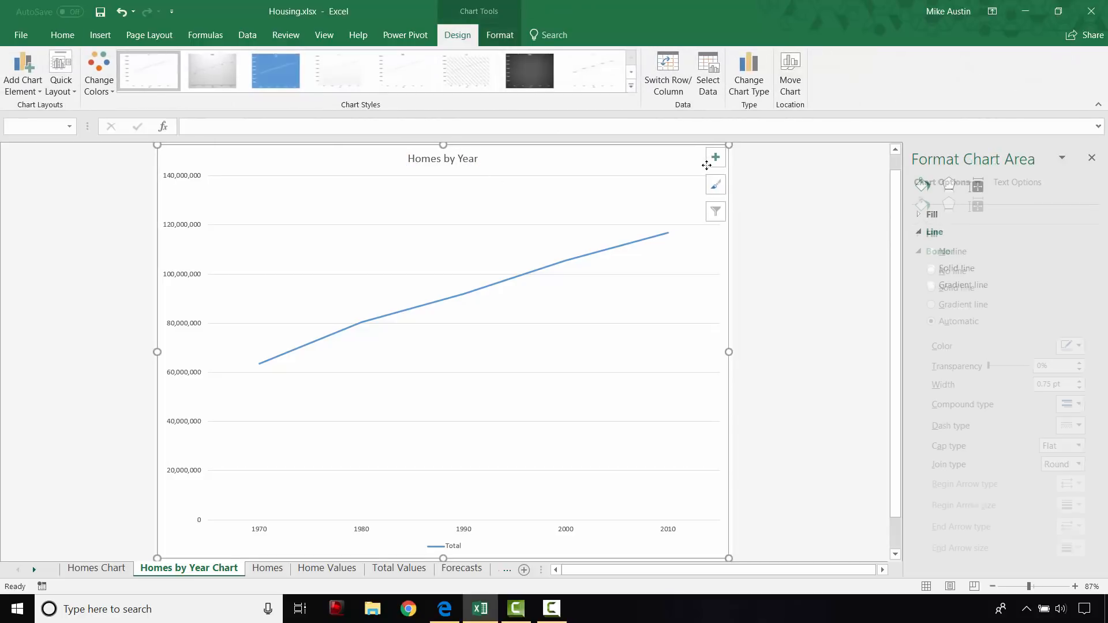
click(714, 162)
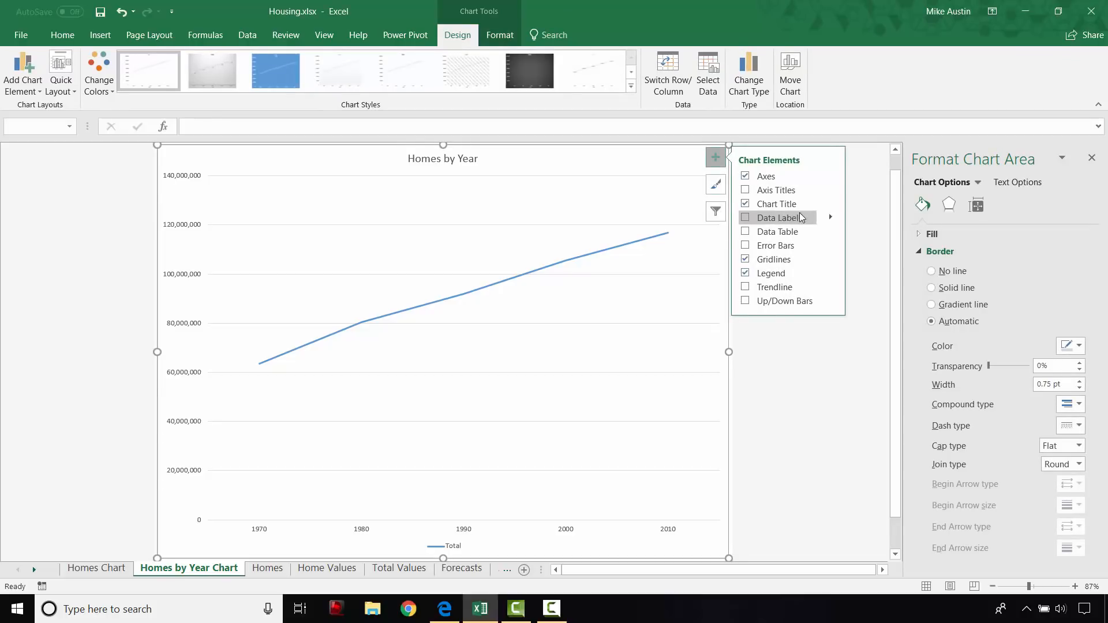
click(746, 190)
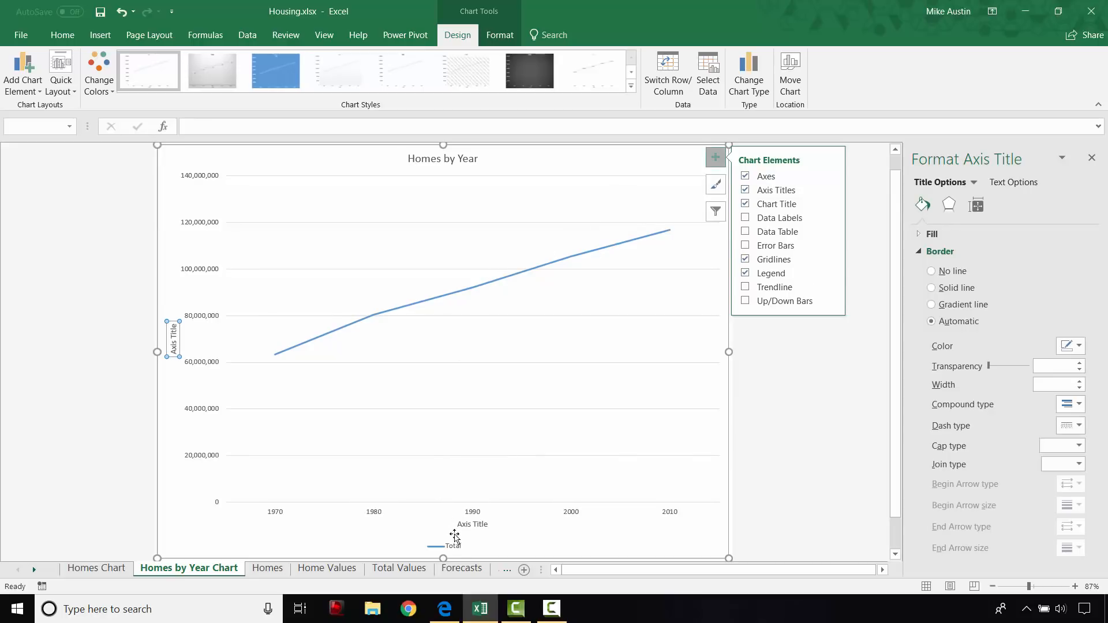
click(478, 525)
click(479, 524)
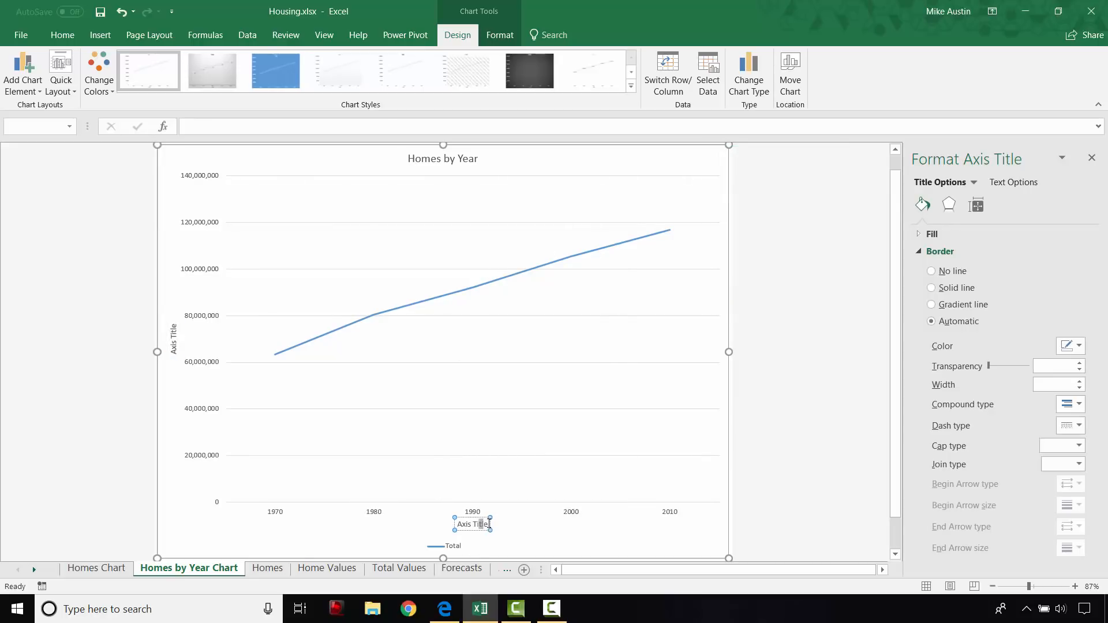
key(BackSpace)
key(BackSpace)
key(BackSpace)
key(BackSpace)
key(BackSpace)
key(BackSpace)
key(BackSpace)
key(BackSpace)
key(BackSpace)
key(BackSpace)
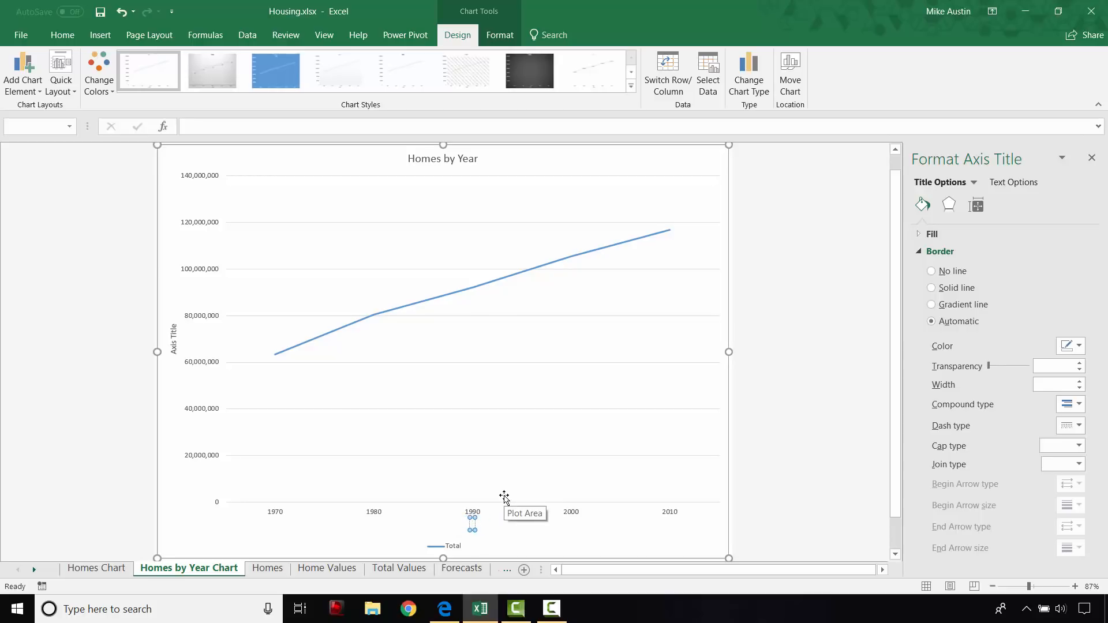
text(Year)
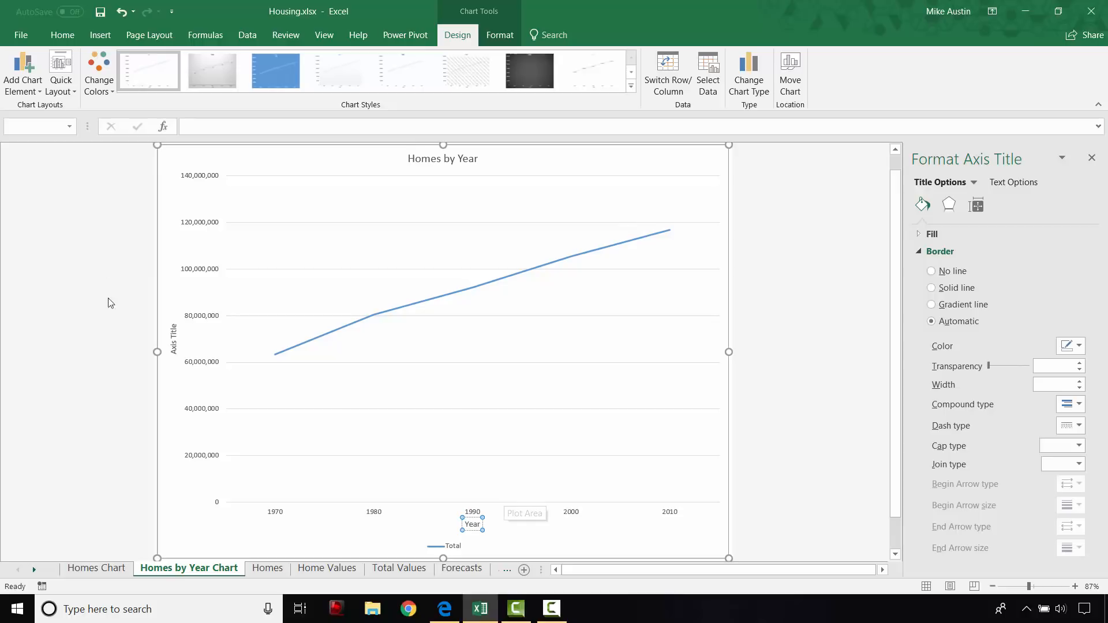
Change the line chart's vertical axis title to "Number of Homes"
click(174, 327)
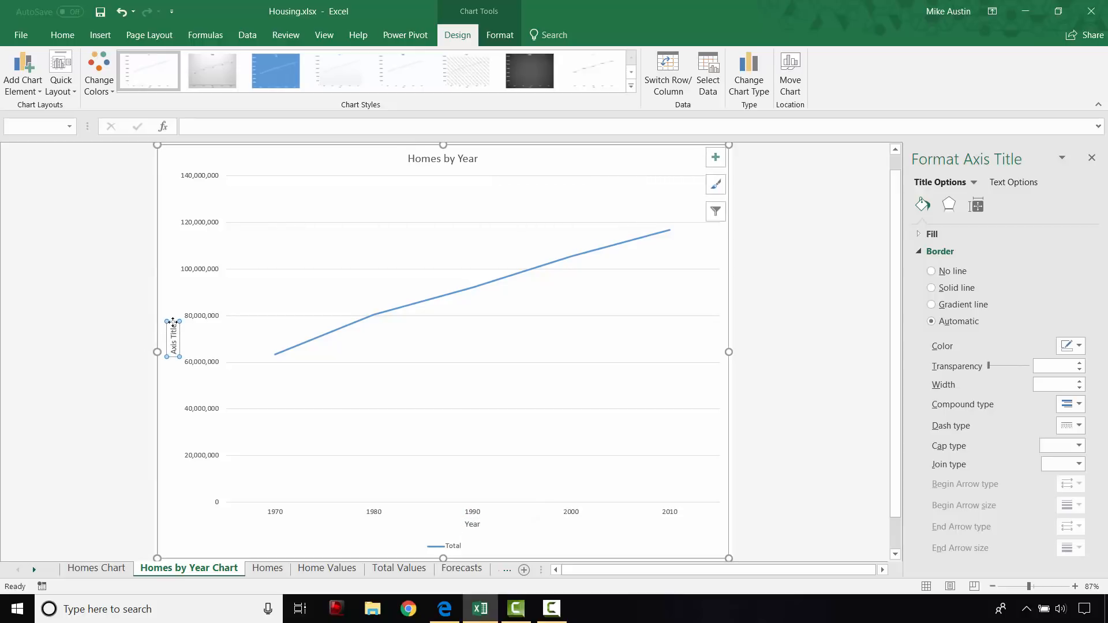
click(173, 325)
triple_click(169, 338)
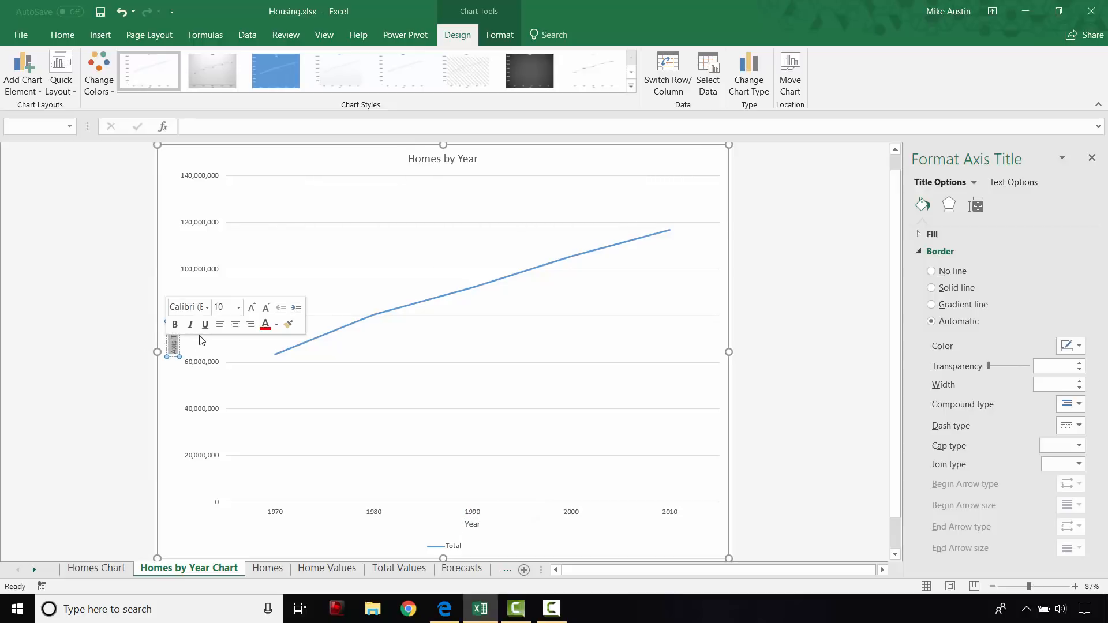
key(Delete)
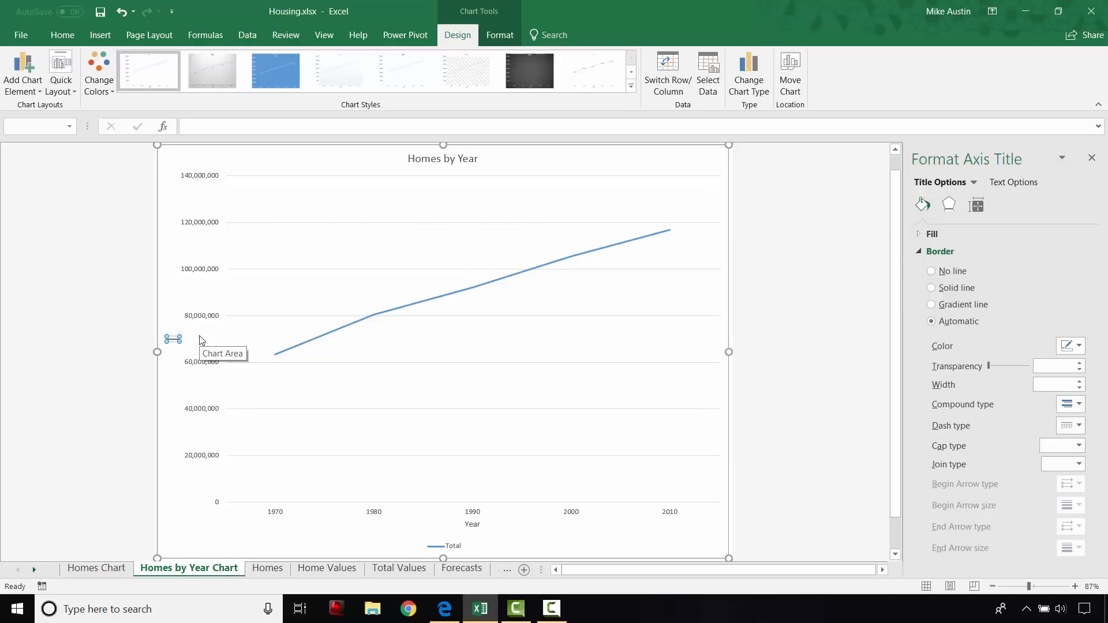
text(Number of Homes)
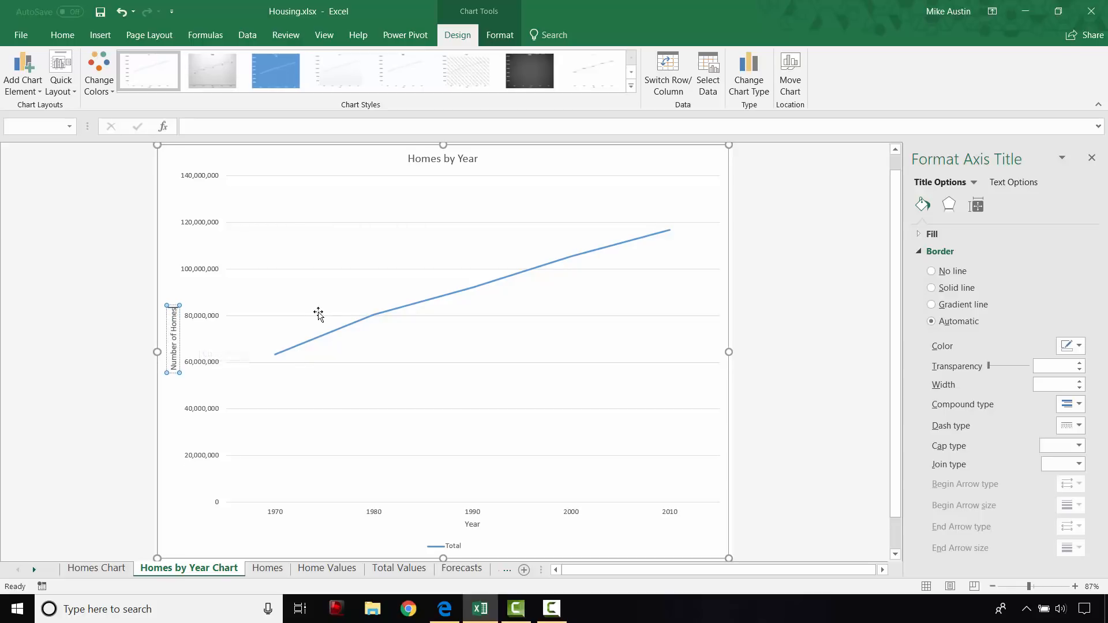
click(842, 346)
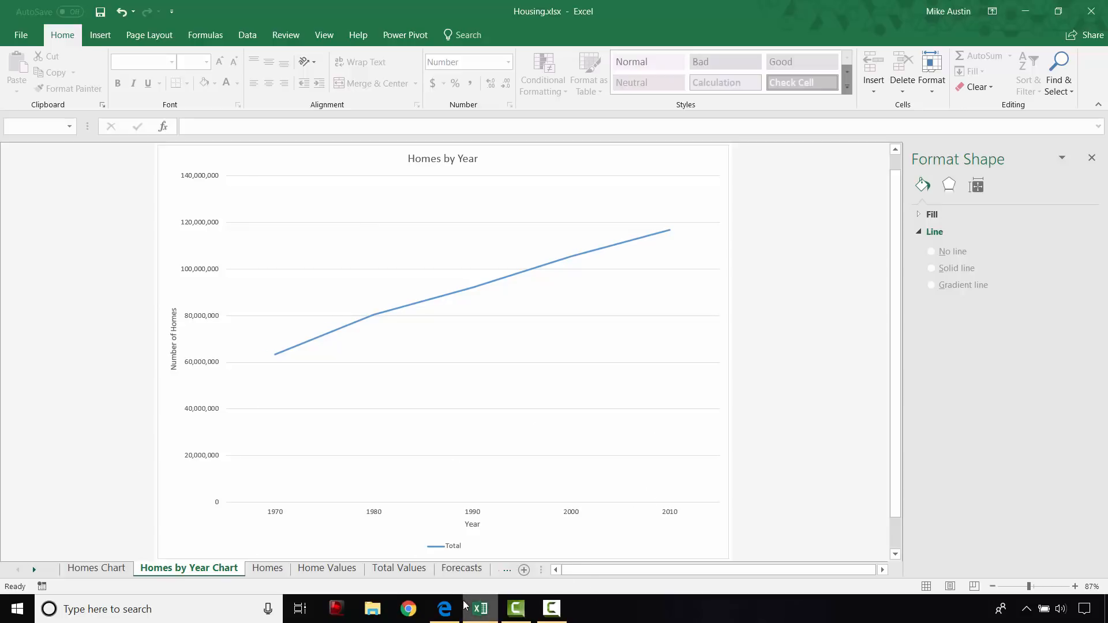
Check the gridline requirement in instructionsC.pdf, return to Housing.xlsx and add Primary Minor Vertical gridlines to the line chart
click(707, 198)
click(714, 160)
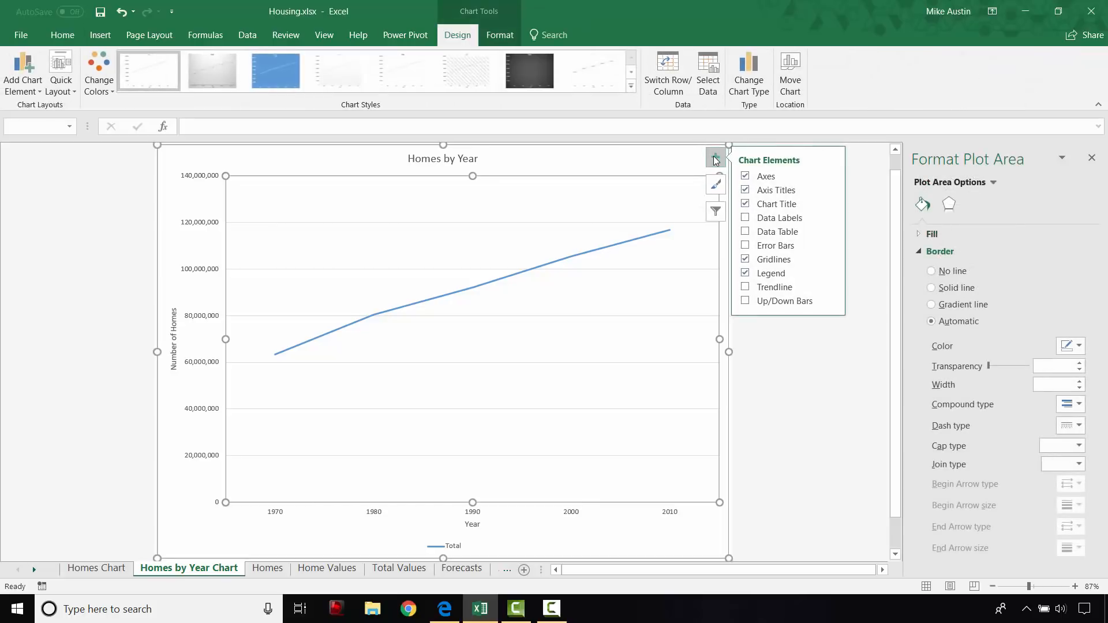
click(456, 609)
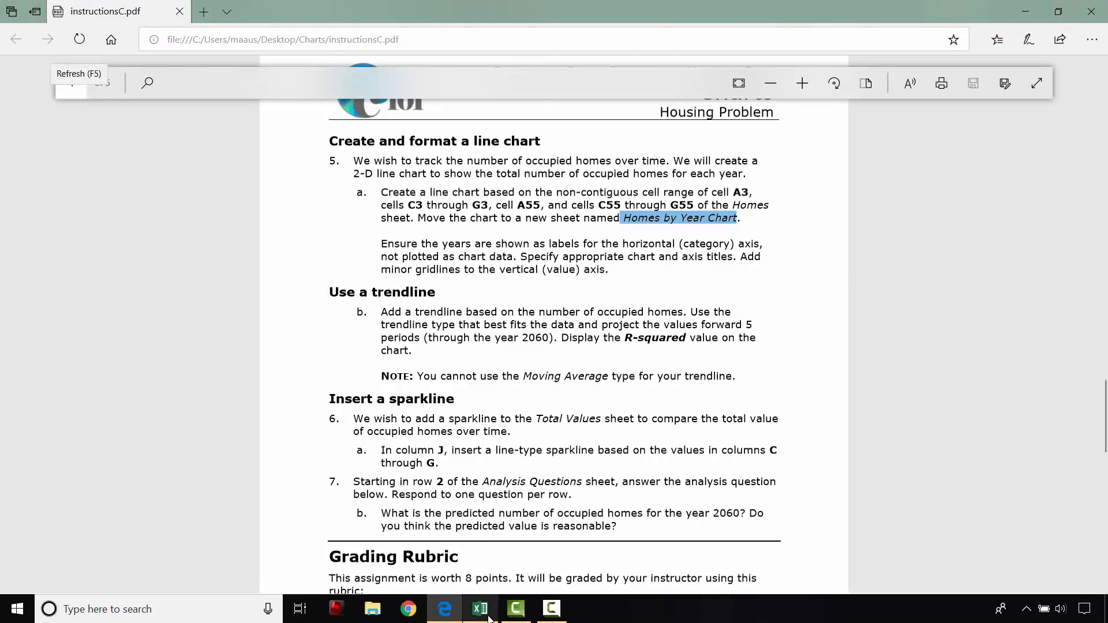
mouse_move(484, 603)
click(470, 529)
click(716, 157)
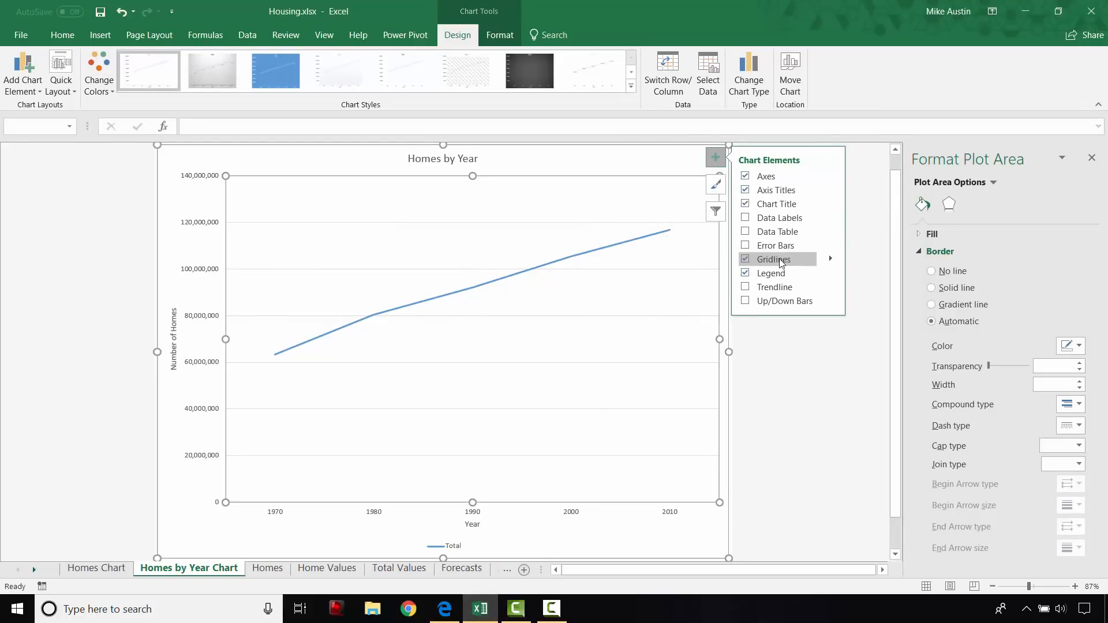
click(832, 261)
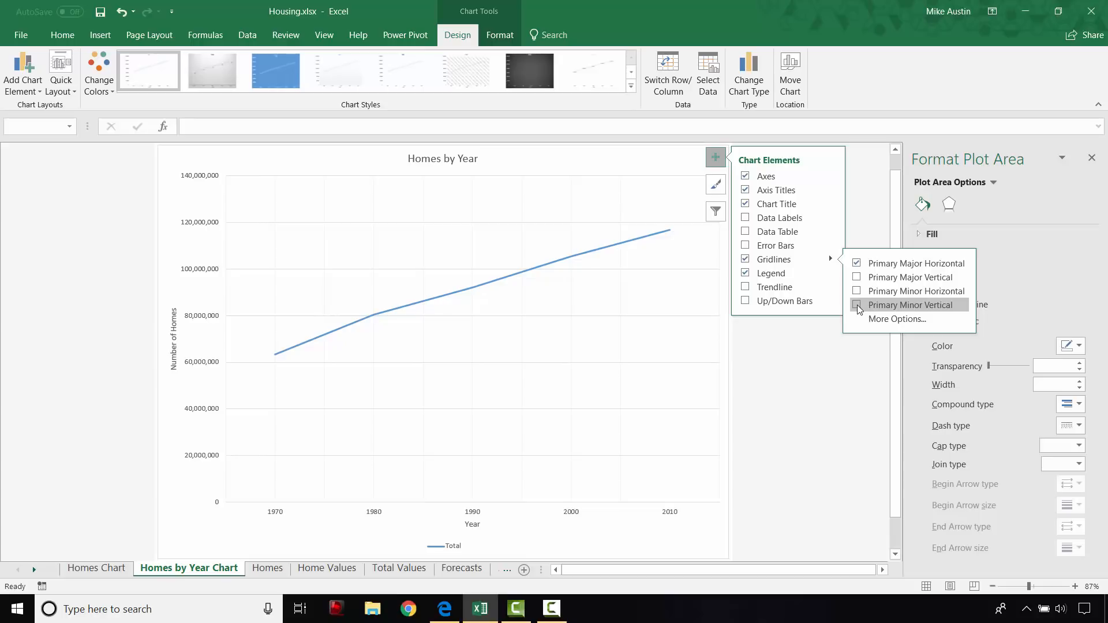
click(857, 304)
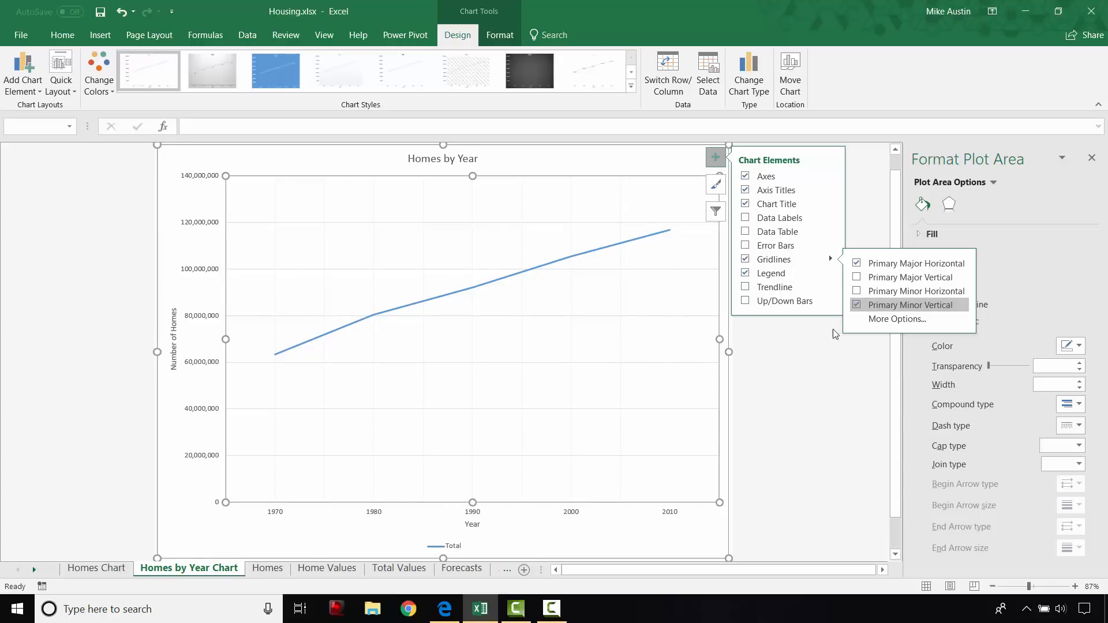
Check the trendline requirements in instructionsC.pdf, return to Housing.xlsx and add a linear trendline to the line chart with its formatting options open
click(443, 609)
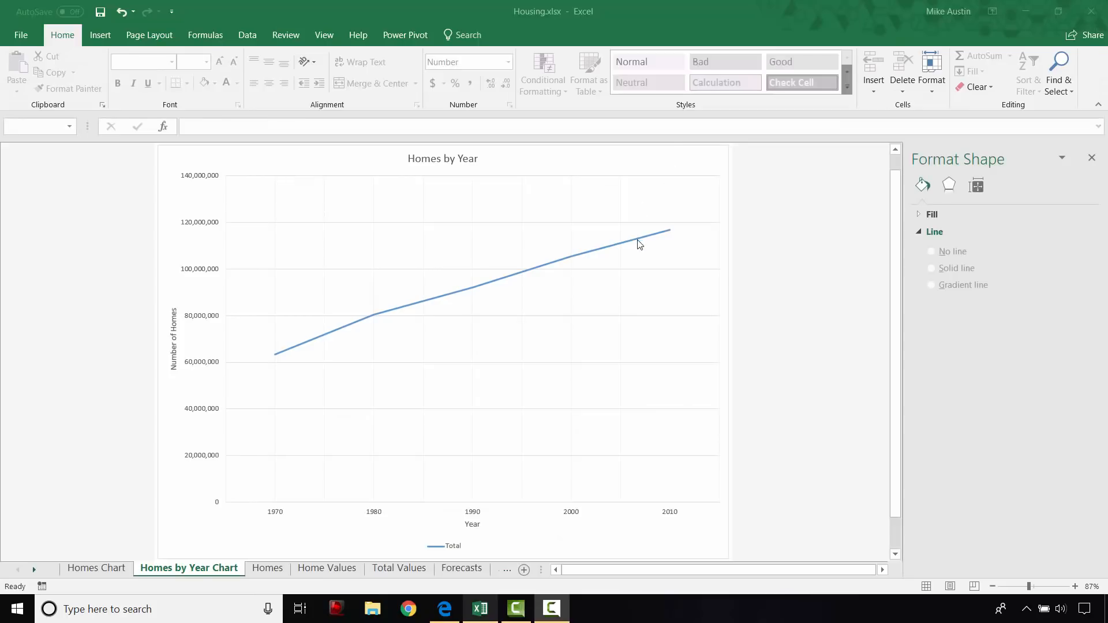
mouse_move(639, 243)
click(663, 165)
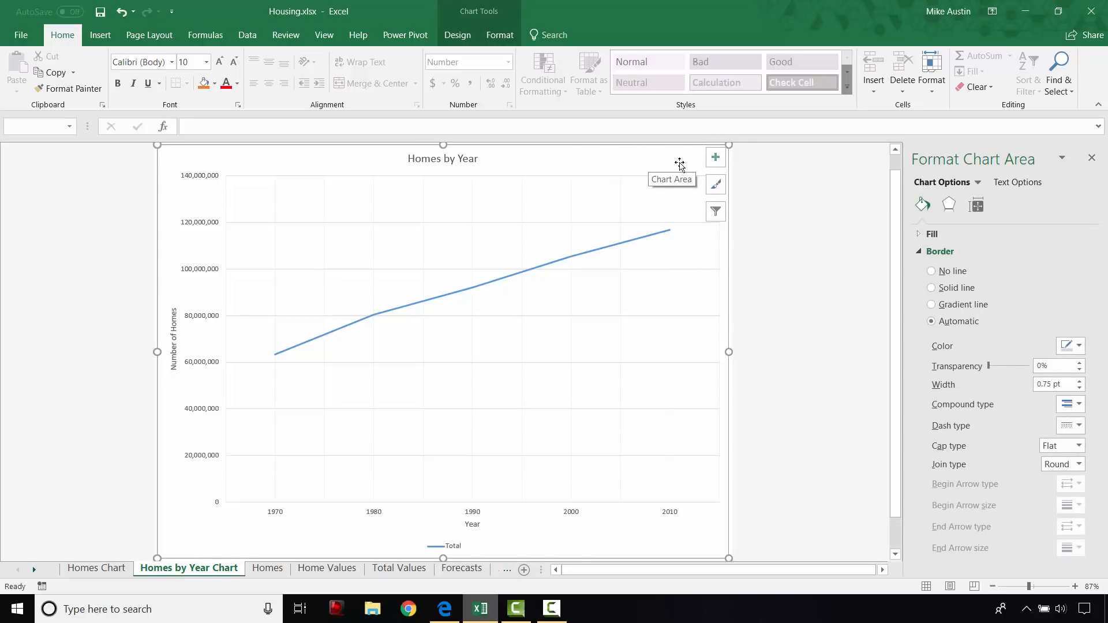
click(715, 159)
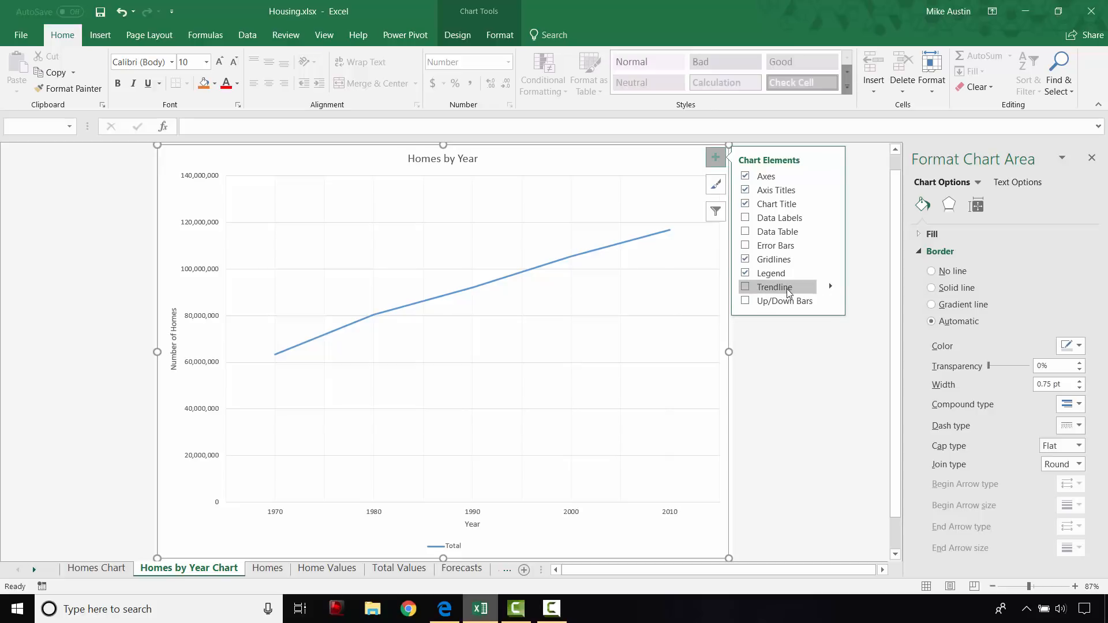
click(832, 288)
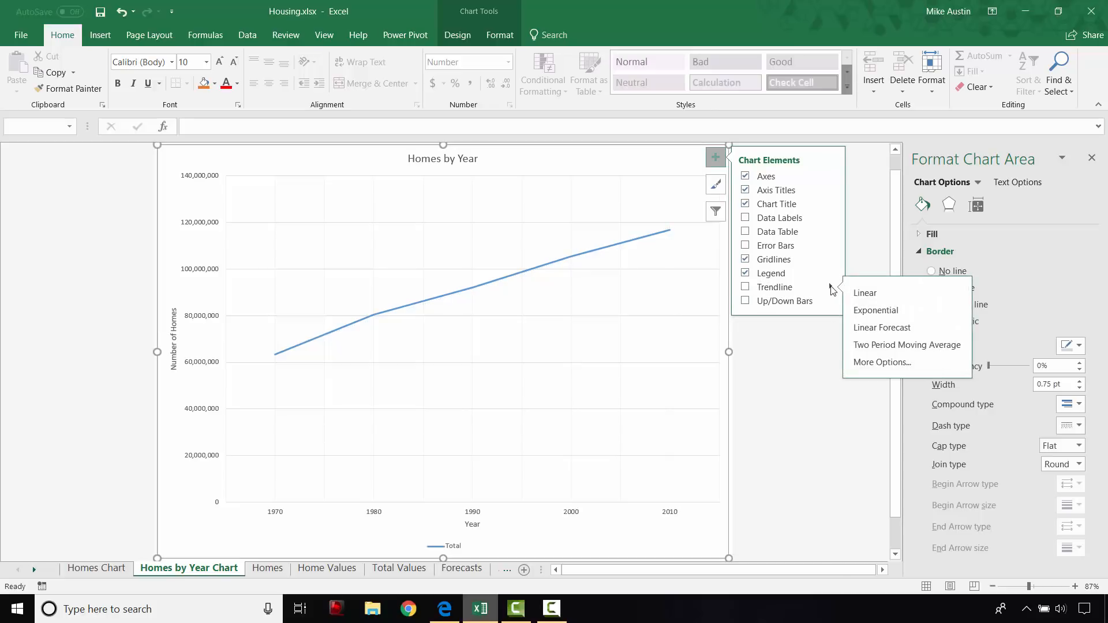
click(882, 362)
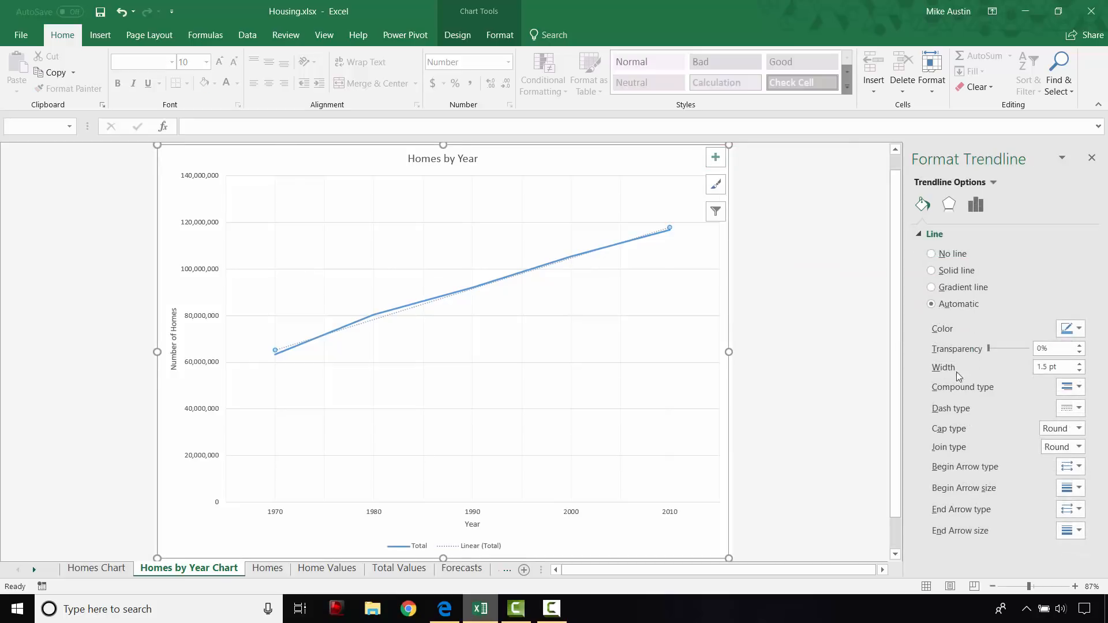
Display the trendline's R-squared value on the chart
click(979, 207)
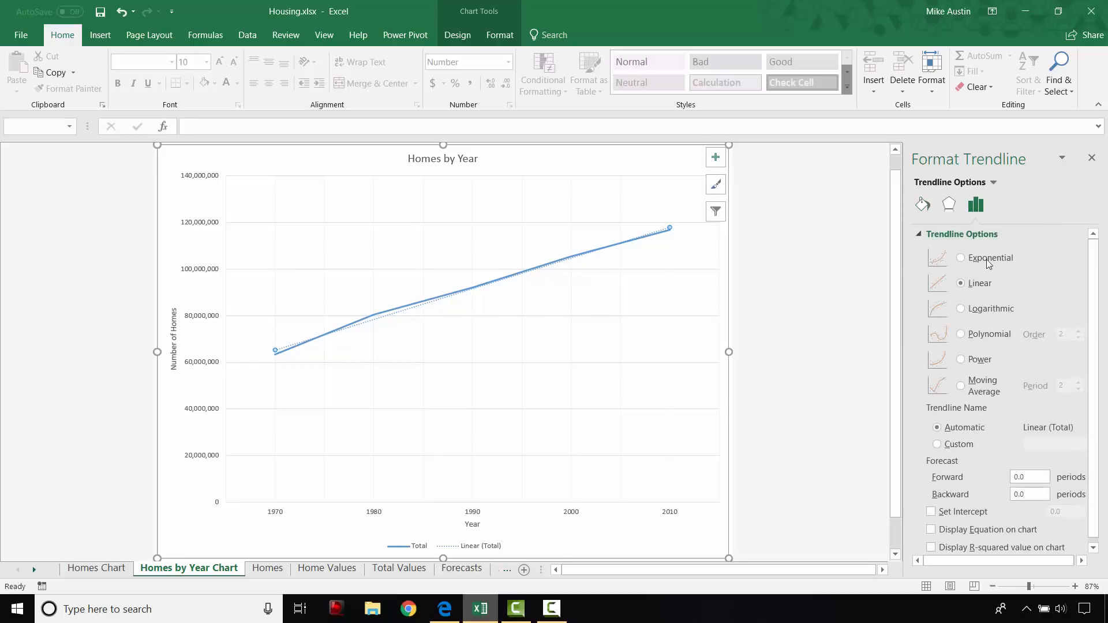
scroll(1031, 386, down, 1)
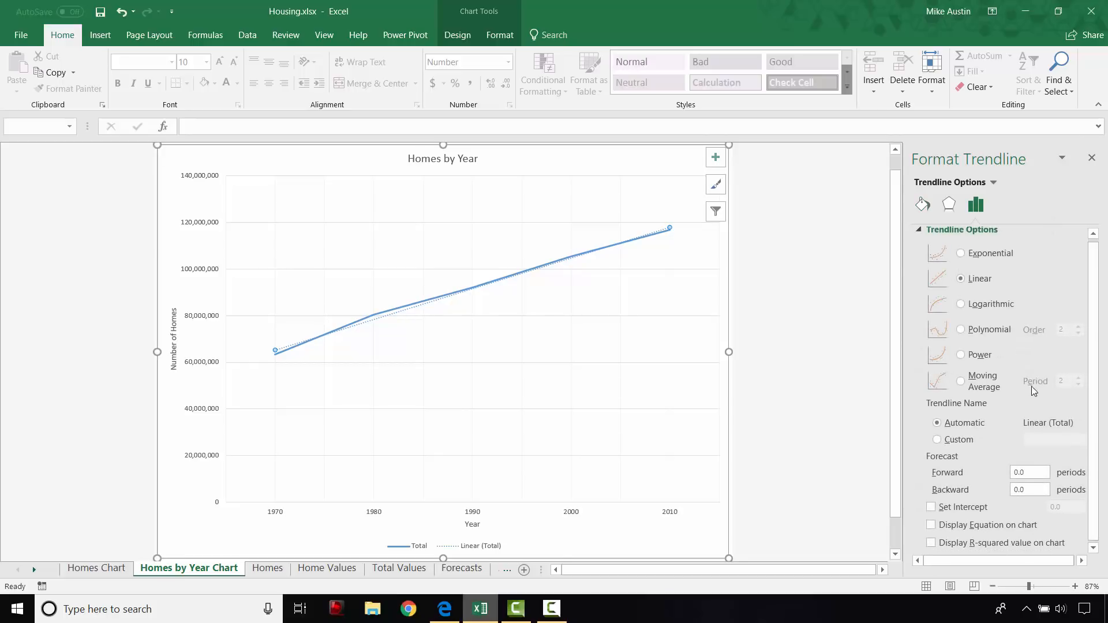
click(931, 544)
Compare the R-squared values of the Exponential, Linear, Logarithmic, Polynomial and Power trendline types and set the trendline to Polynomial of order 2
scroll(976, 269, up, 1)
click(960, 259)
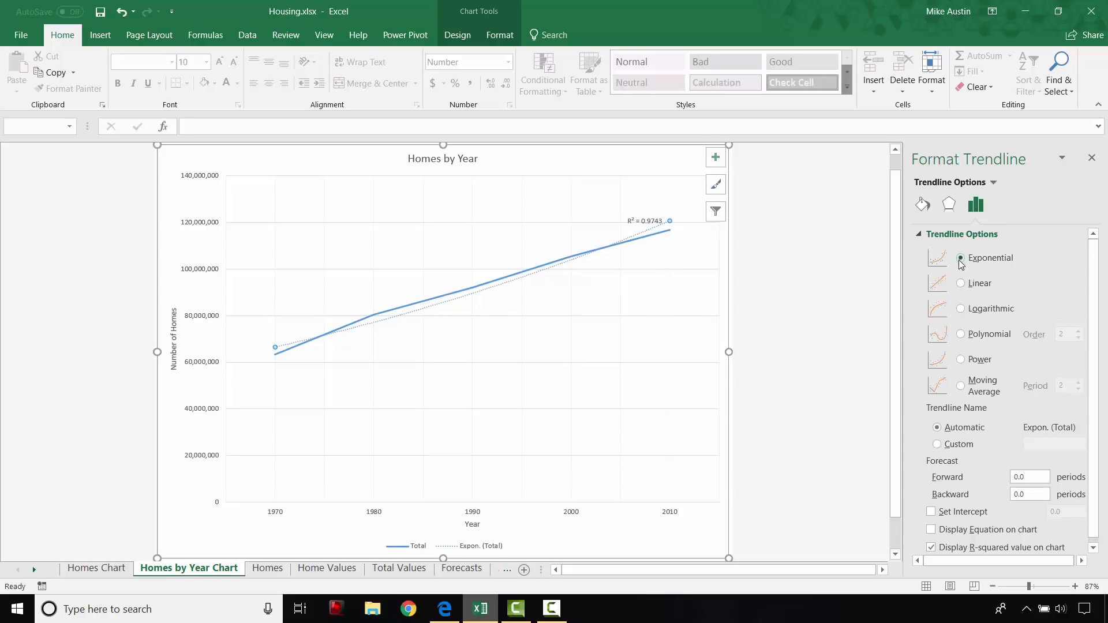
click(961, 283)
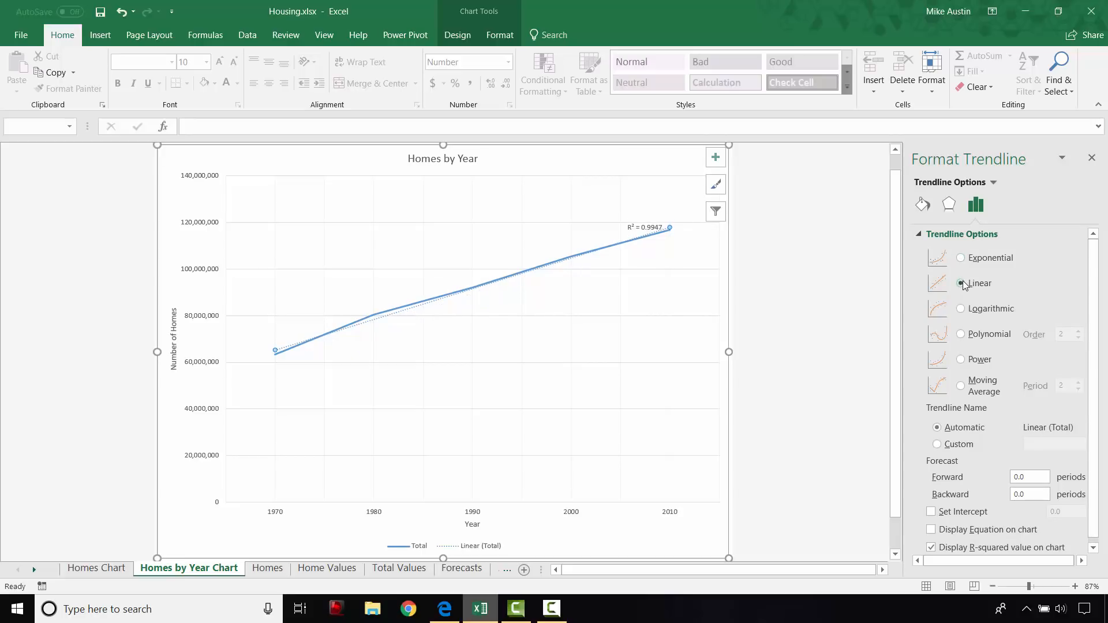
click(961, 310)
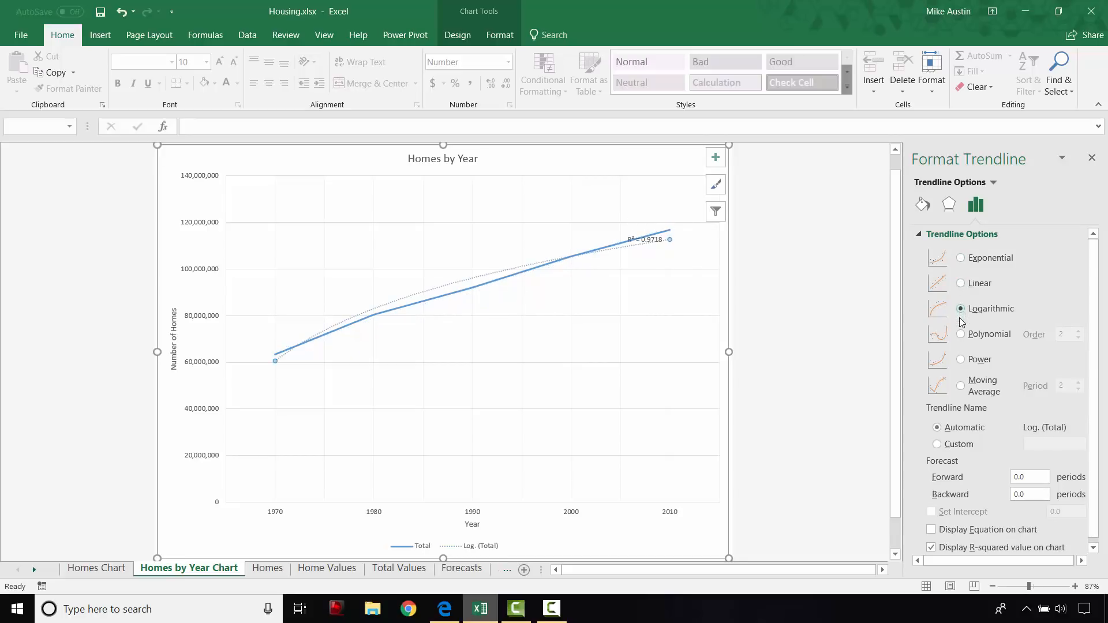
click(969, 340)
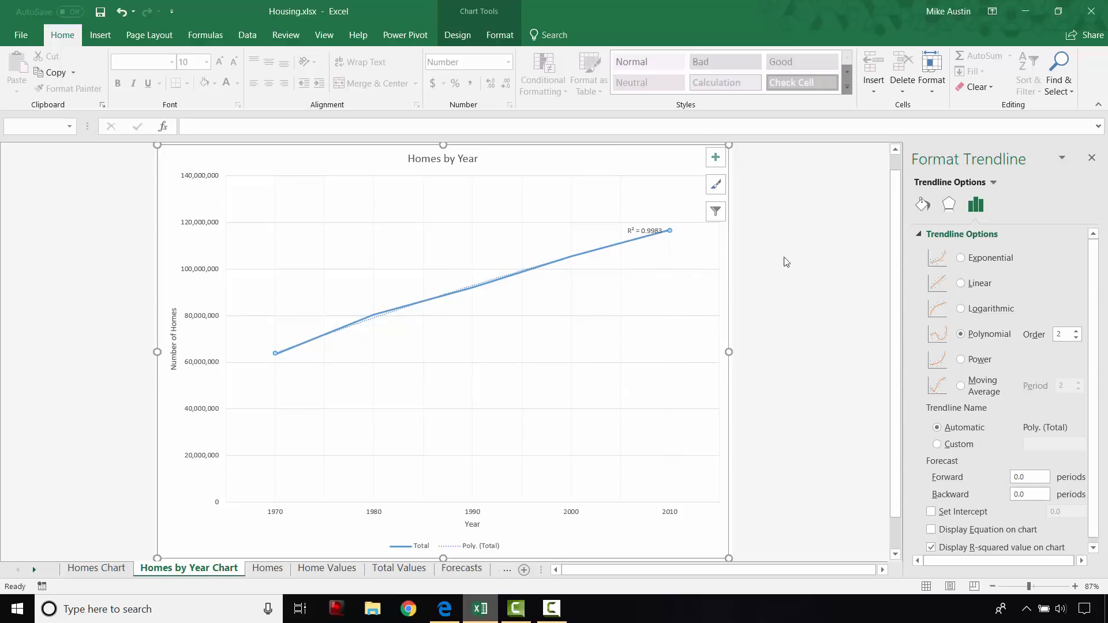
click(959, 284)
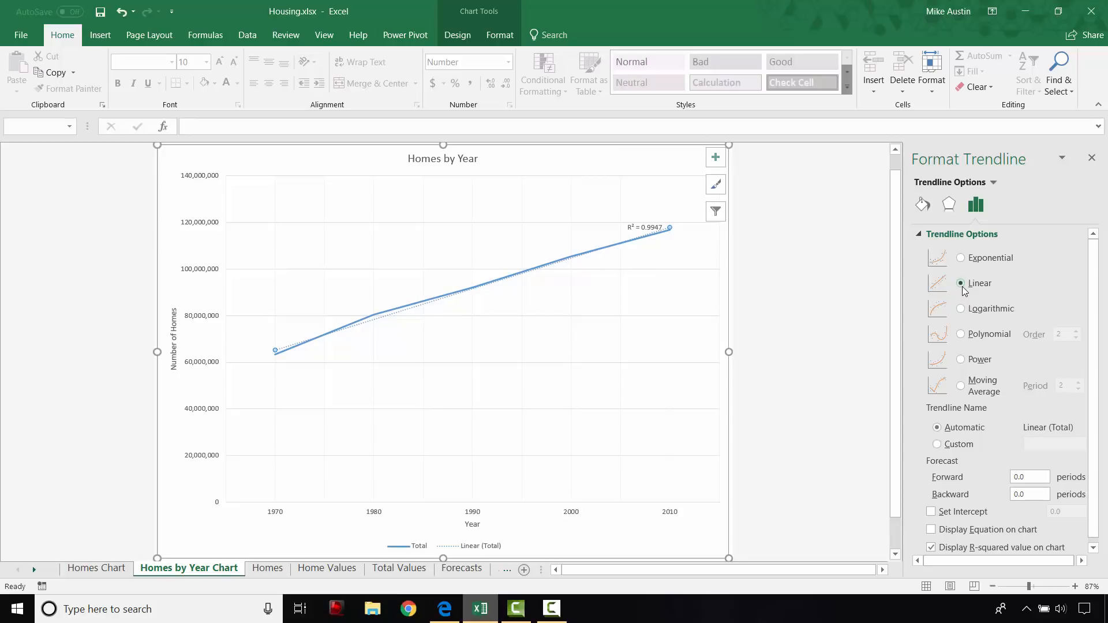
click(961, 336)
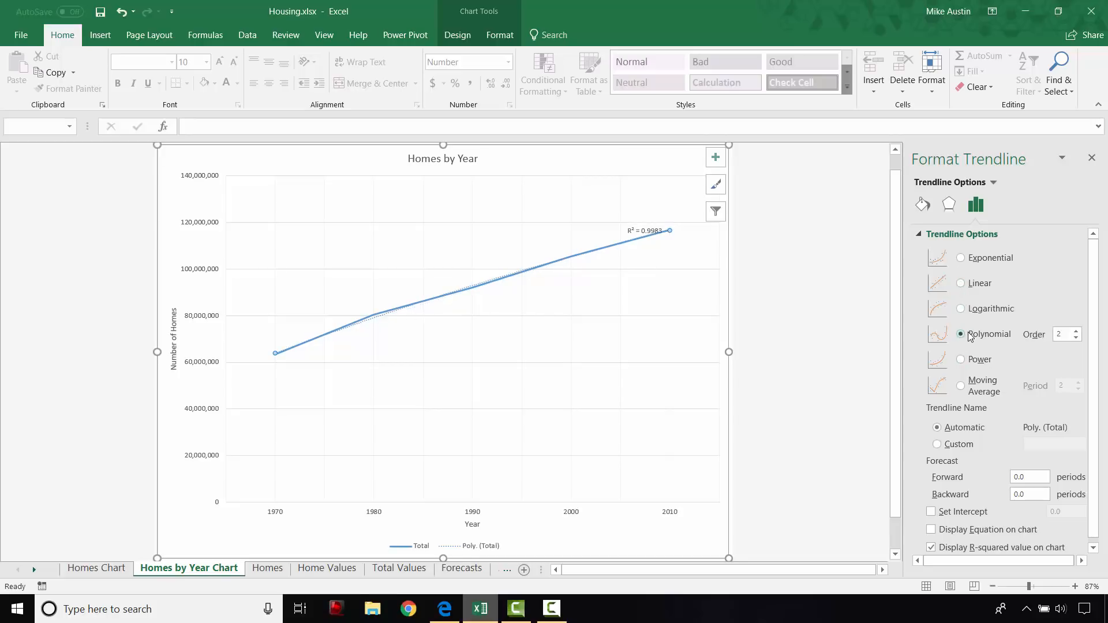
click(973, 363)
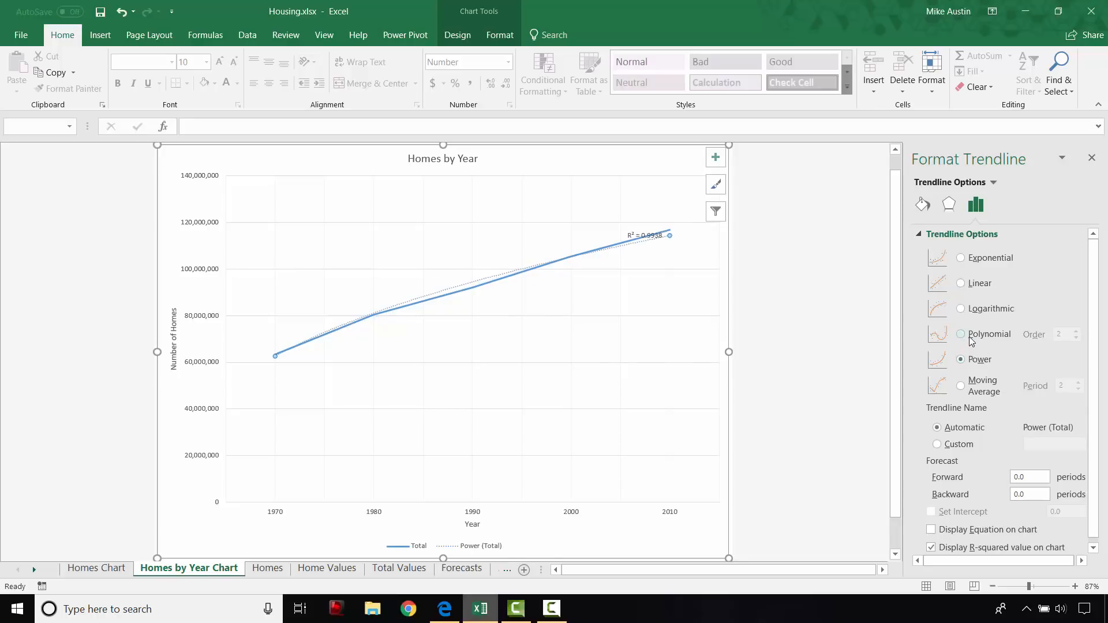
click(971, 340)
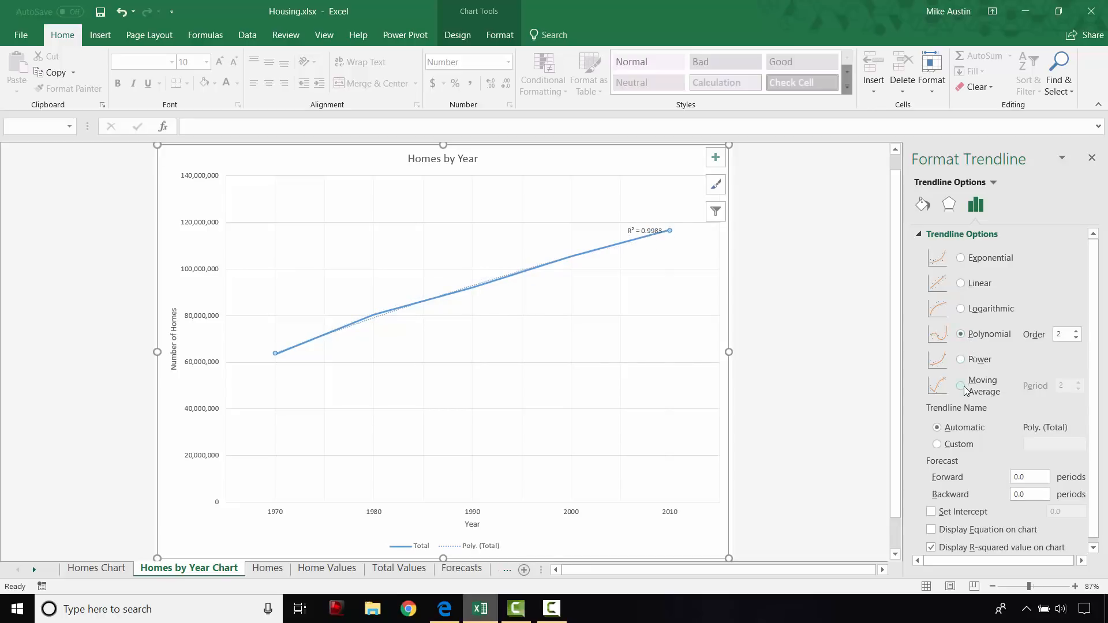
Check the projection requirement in instructionsC.pdf, return to Housing.xlsx and set the trendline's forward forecast to 5 periods
scroll(1042, 469, down, 1)
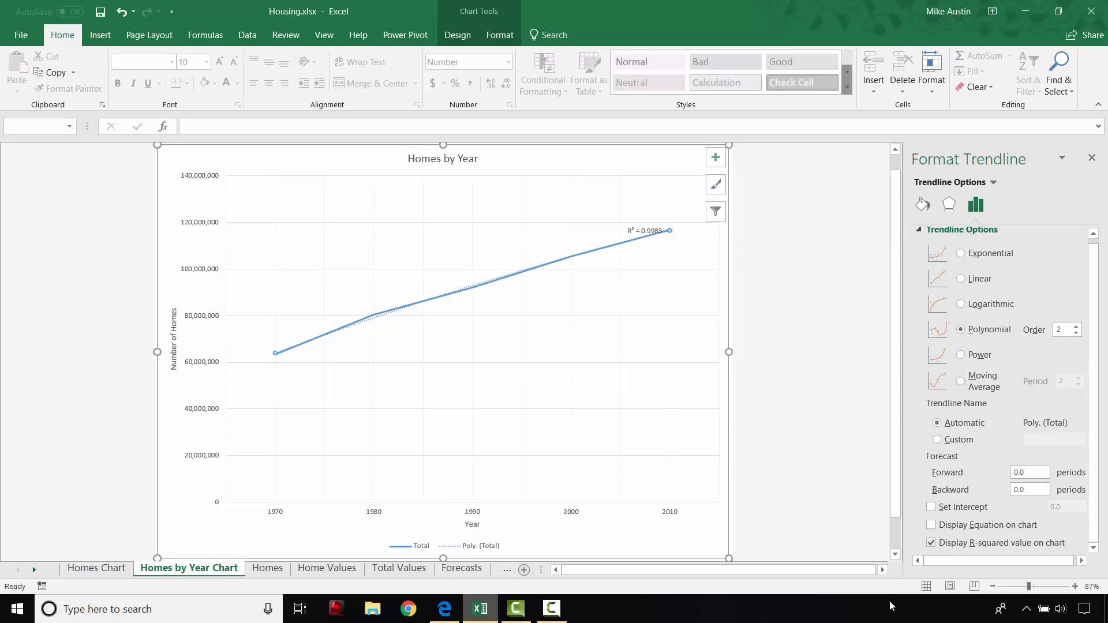
click(445, 613)
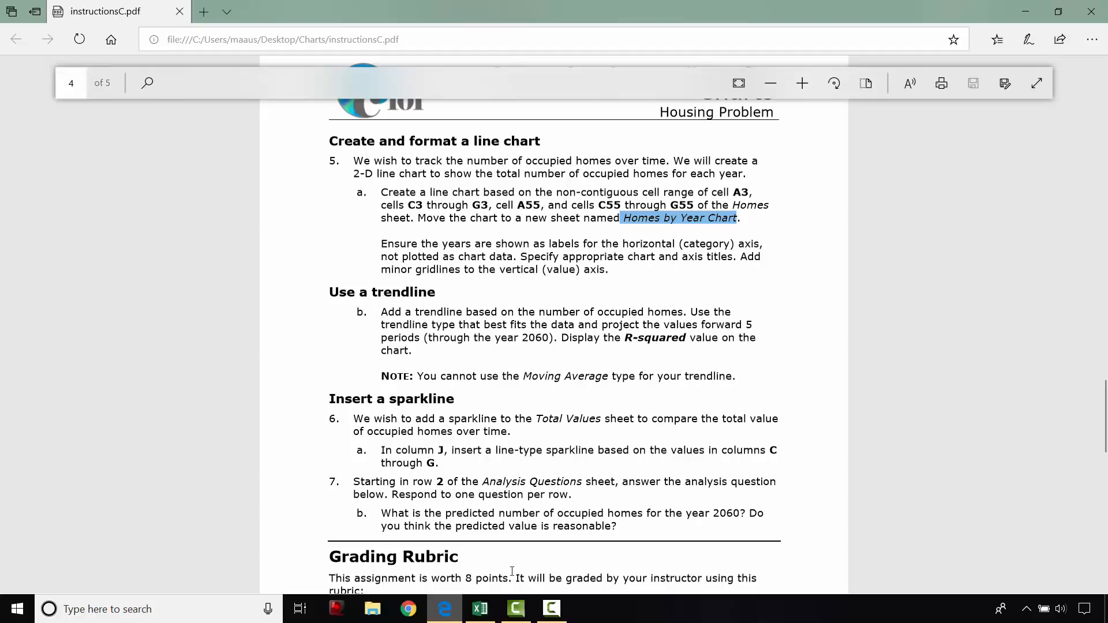
click(480, 608)
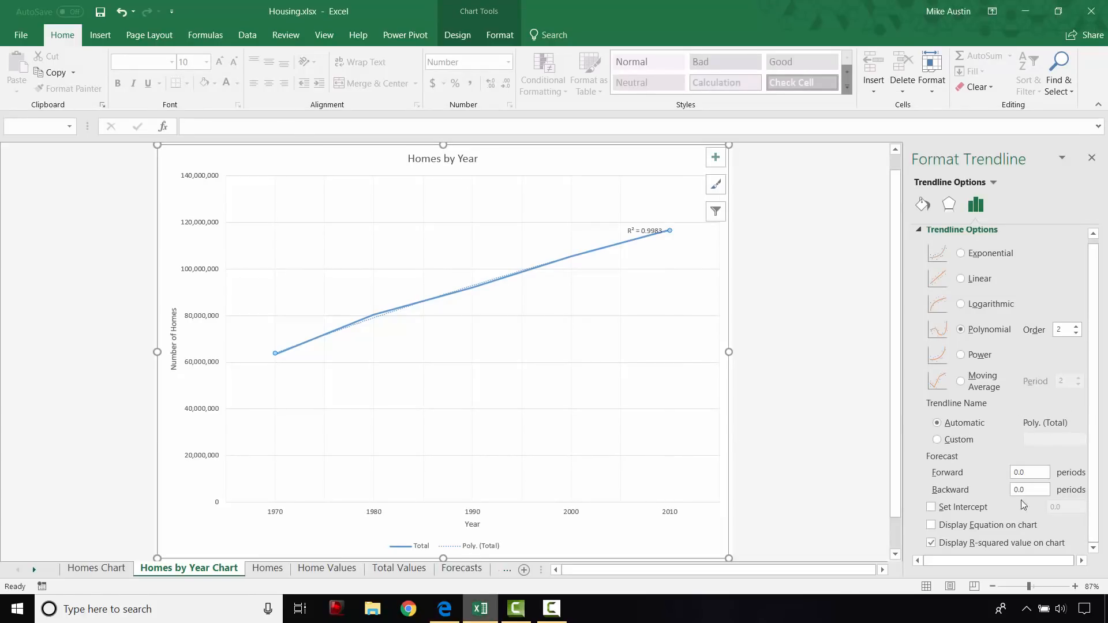
click(1019, 472)
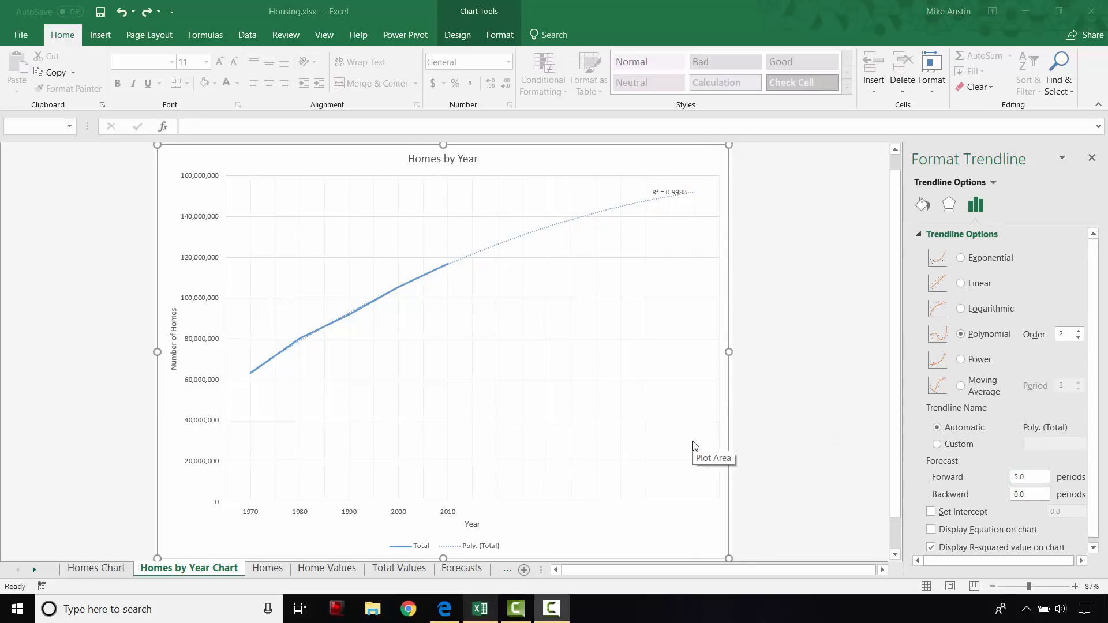
On the Total Values sheet, insert a line sparkline in J4 based on C4:G4 and fill it down through J54
click(390, 571)
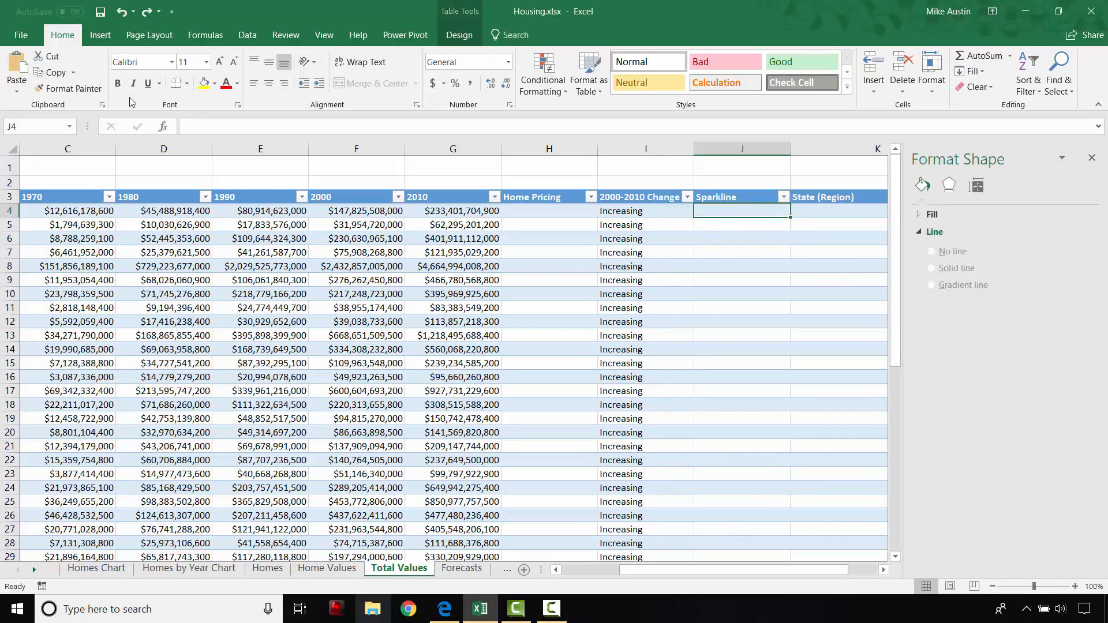
click(105, 38)
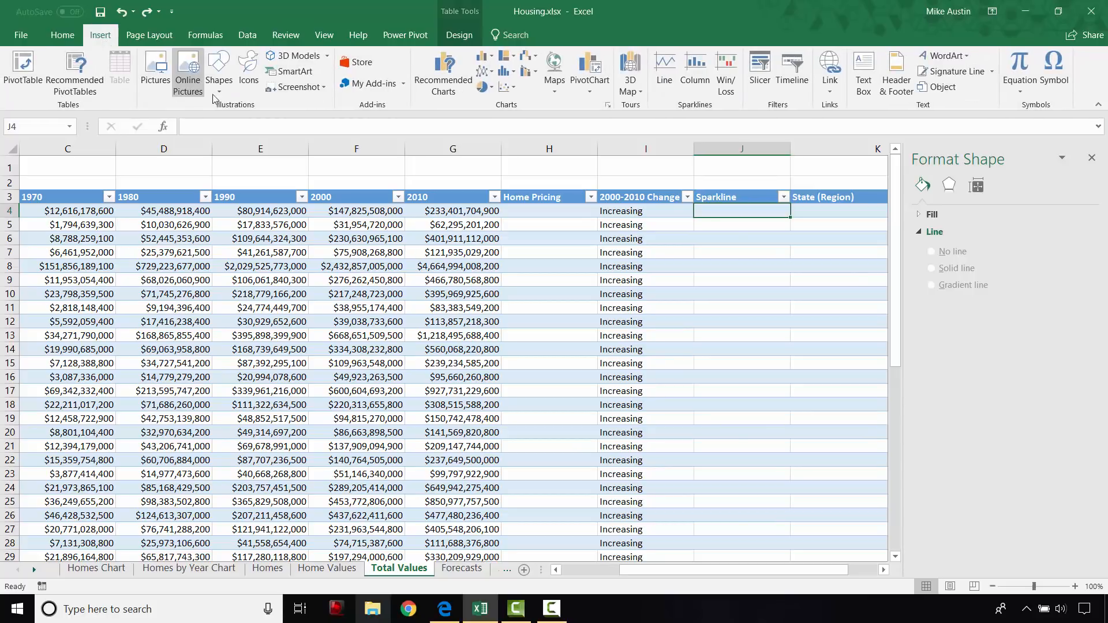
click(665, 80)
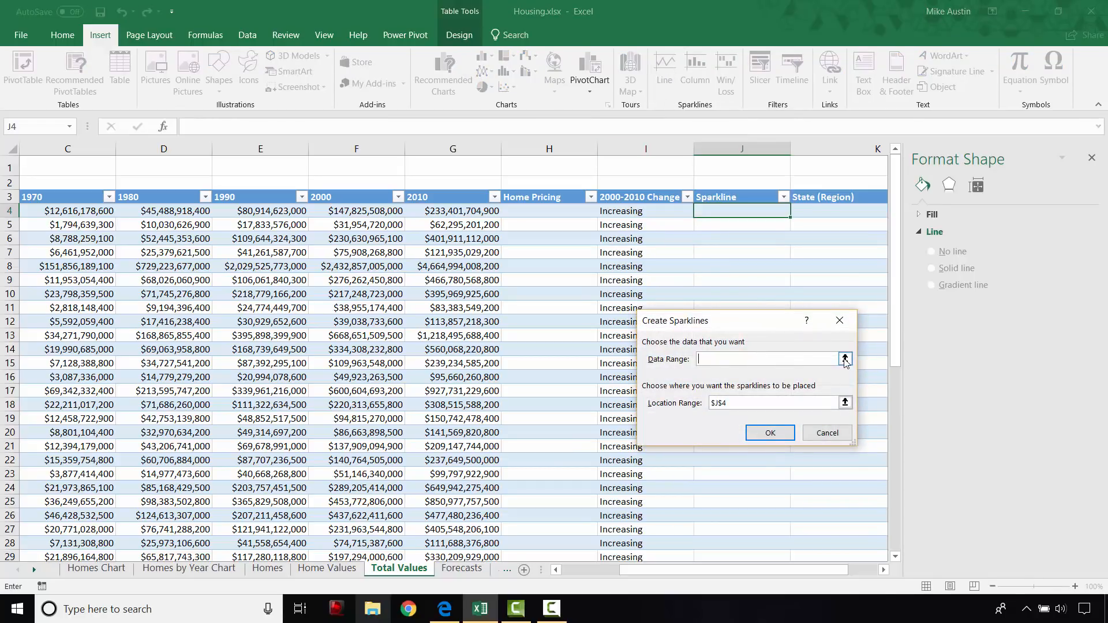
click(845, 359)
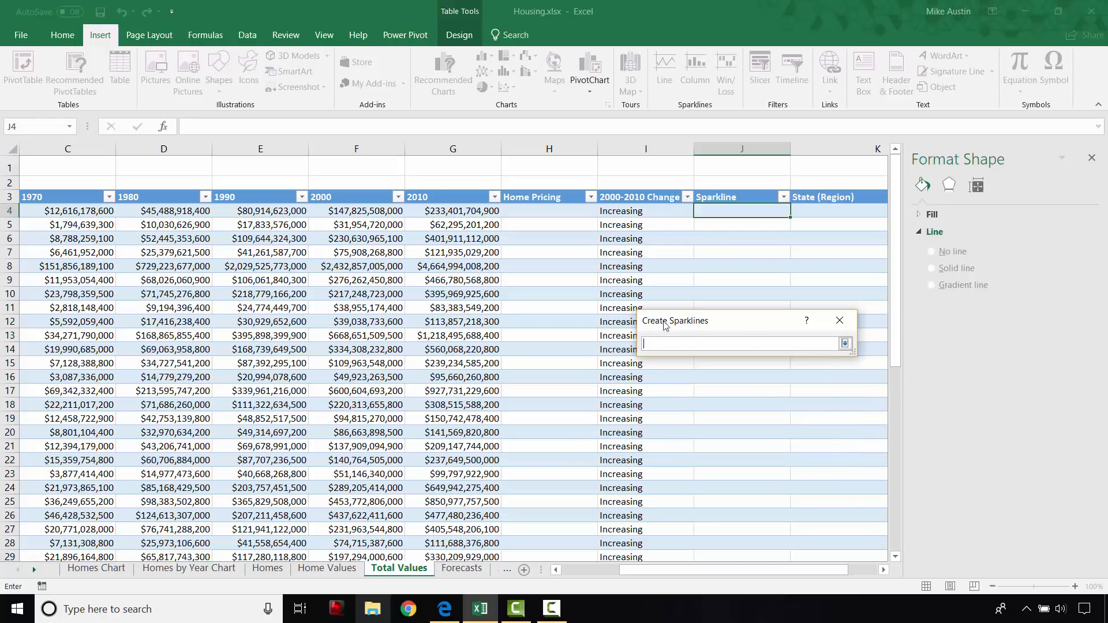
drag(75, 214, 431, 212)
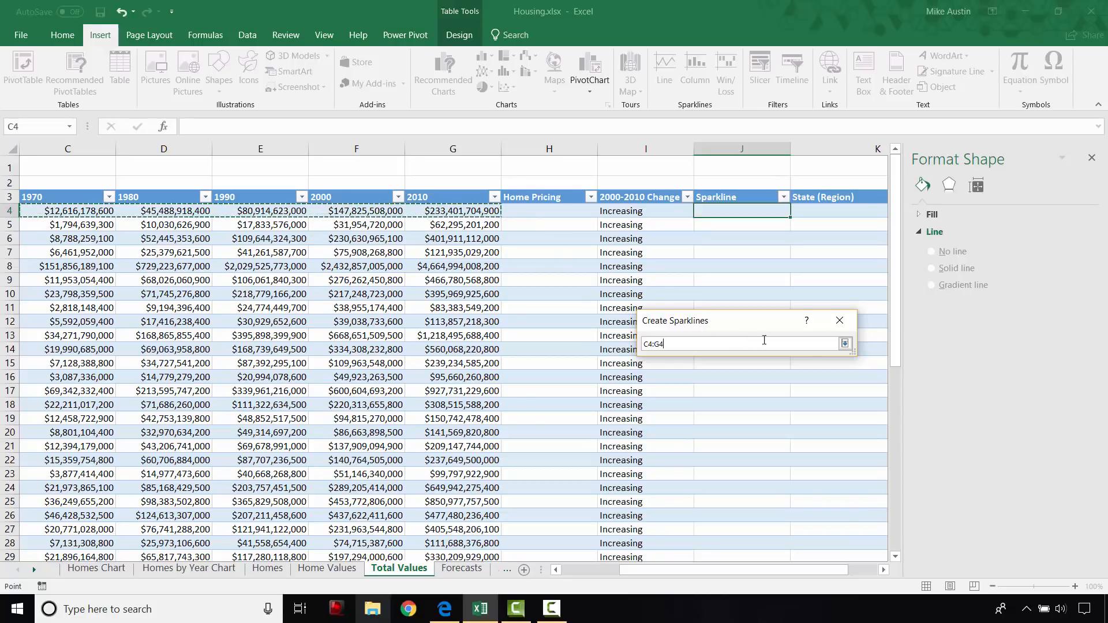
click(845, 345)
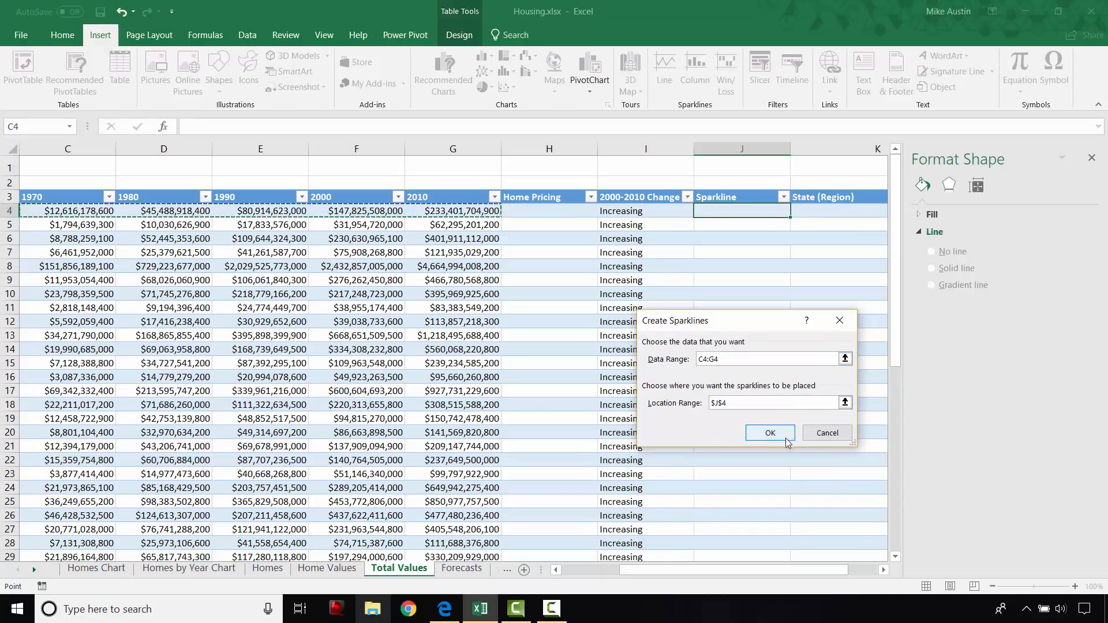
click(768, 432)
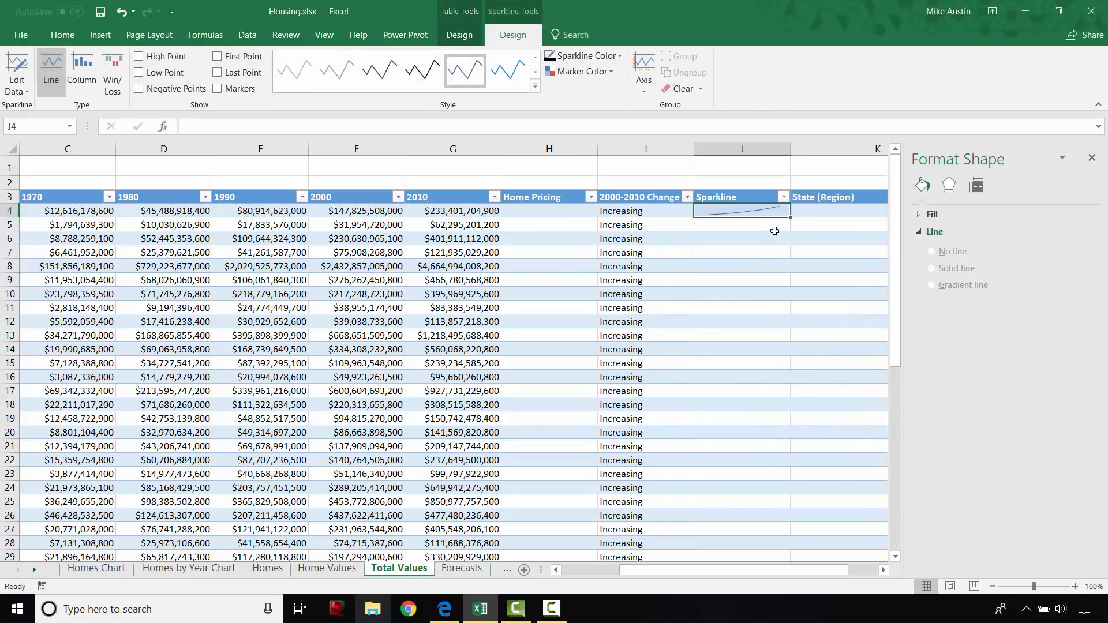
mouse_move(790, 218)
mouse_down()
mouse_move(814, 621)
mouse_move(805, 485)
mouse_move(796, 529)
mouse_up()
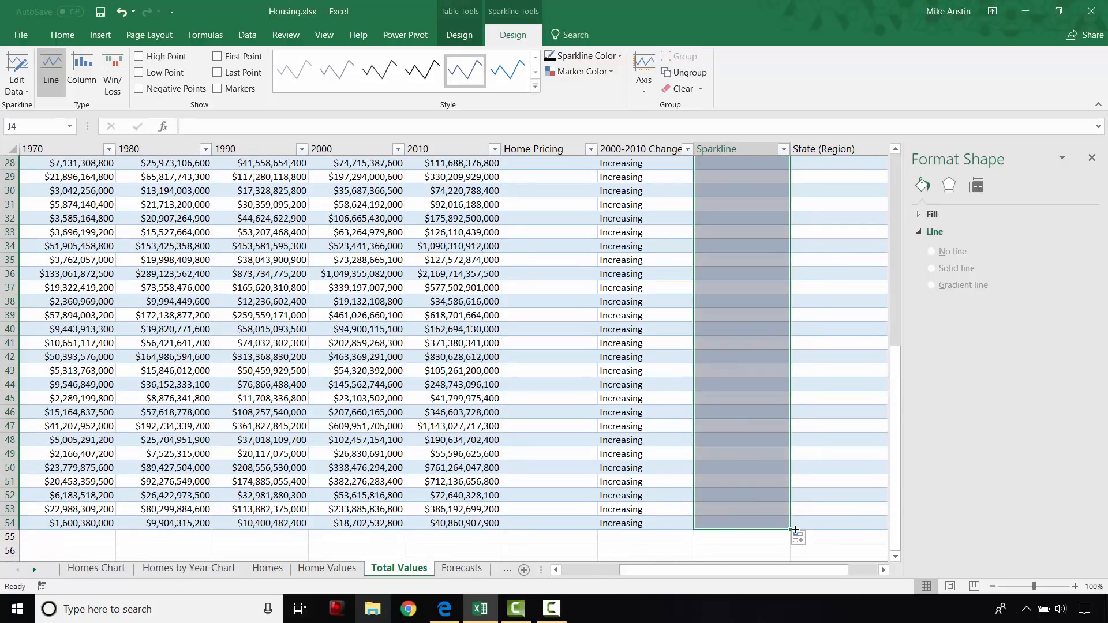